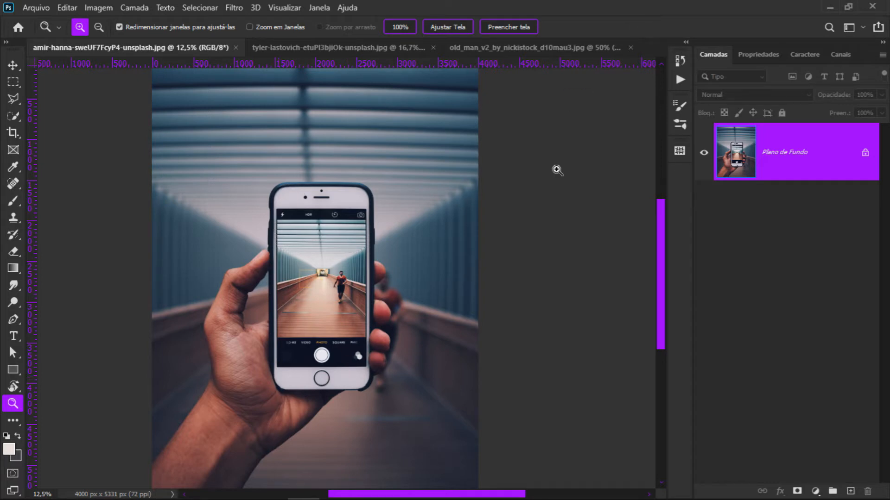
Add a Hue/Saturation (Matiz/Saturação) adjustment layer above the phone photo's background layer.
{"action": "scroll", "coordinate": [424, 261], "scroll_direction": "down", "scroll_amount": 2}
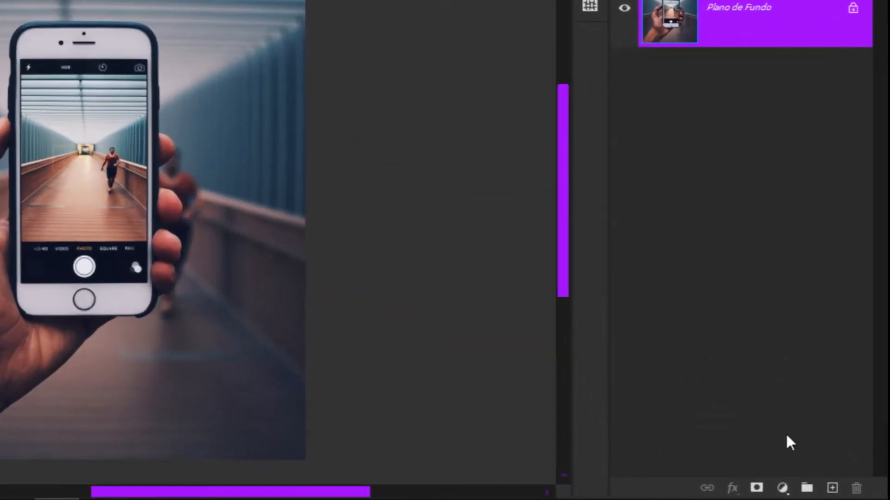
{"action": "left_click", "coordinate": [811, 490]}
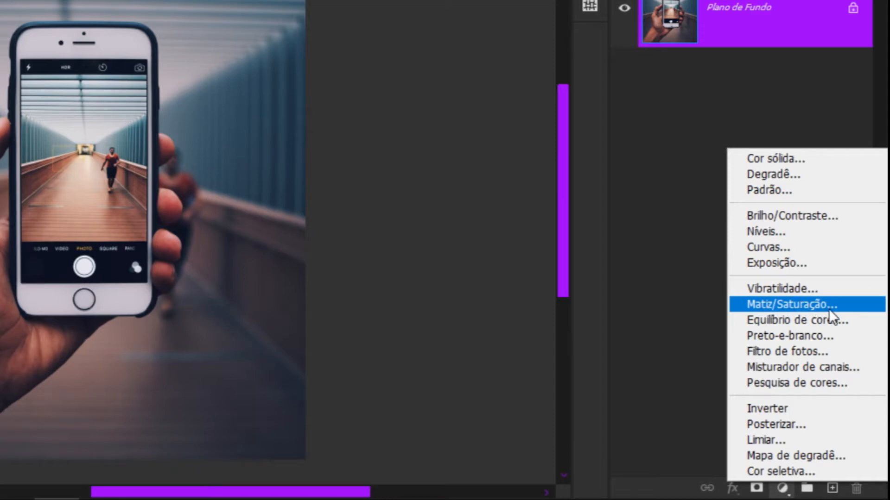
{"action": "left_click", "coordinate": [791, 305]}
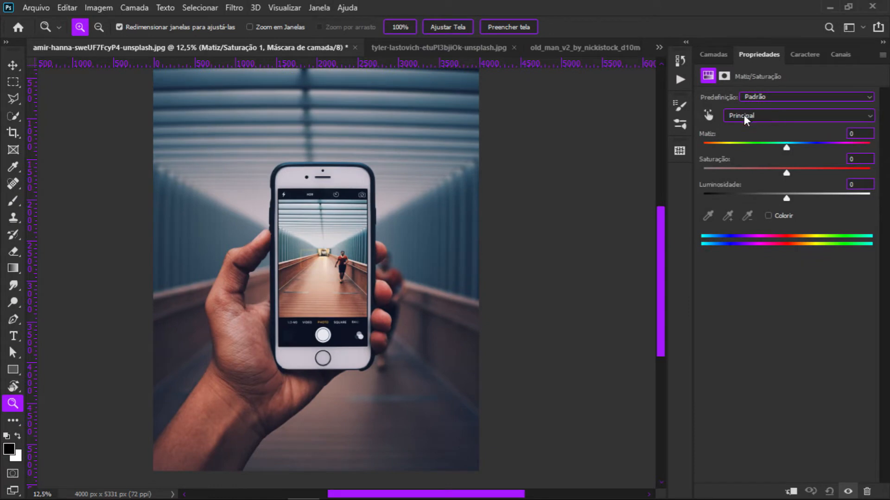
Target the reds (Vermelhos) in the Hue/Saturation adjustment, set saturation to -33 and slightly lower their lightness.
{"action": "left_click", "coordinate": [761, 114]}
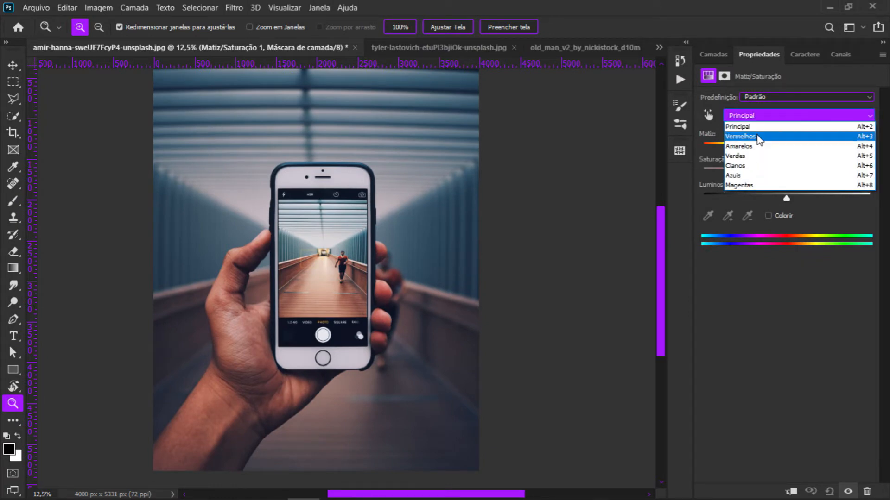
{"action": "left_click", "coordinate": [760, 136]}
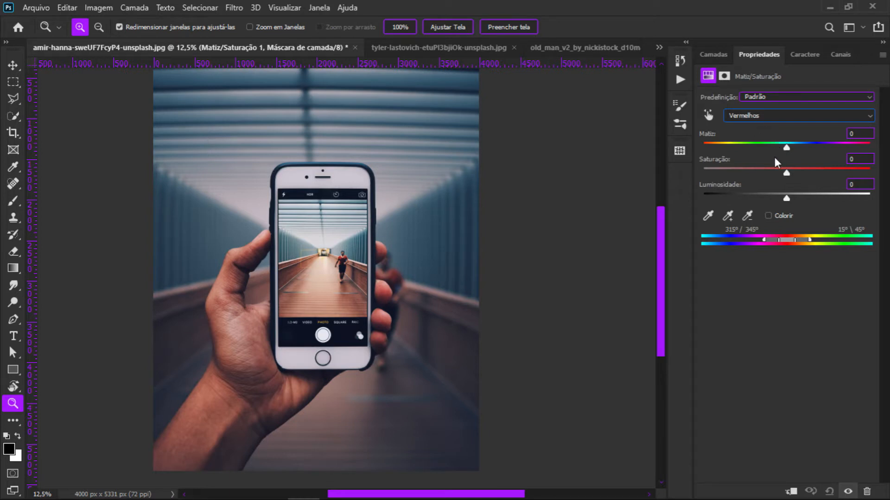
{"action": "left_click", "coordinate": [708, 115]}
{"action": "left_click", "coordinate": [708, 115]}
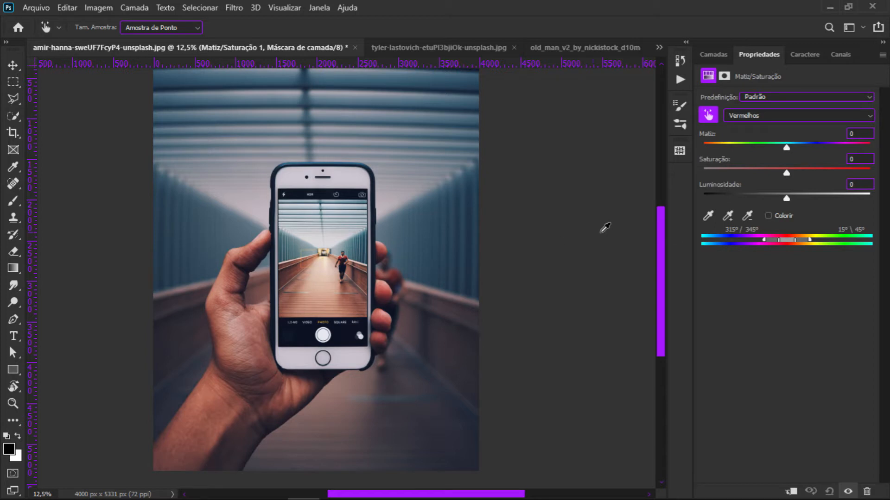
{"action": "left_click", "coordinate": [787, 174]}
{"action": "left_click_drag", "start_coordinate": [786, 174], "coordinate": [758, 174]}
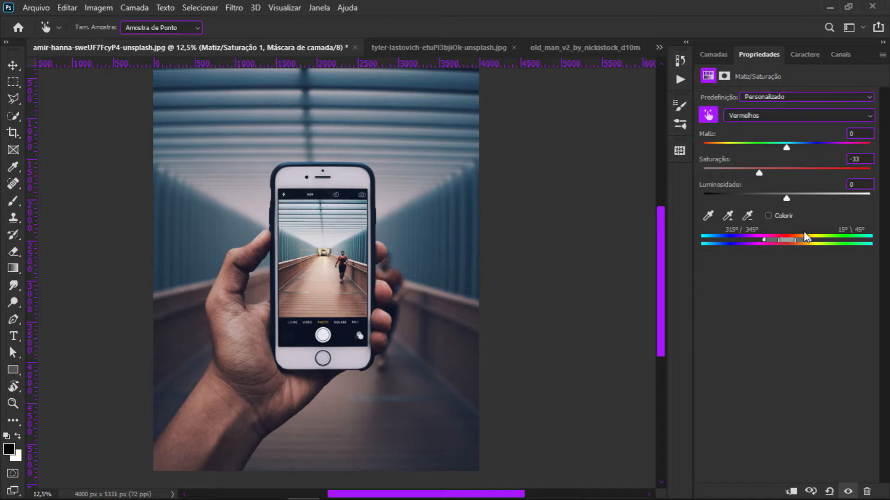
{"action": "left_click_drag", "start_coordinate": [788, 202], "coordinate": [774, 205]}
Target the cyans (Cianos) in the Hue/Saturation adjustment, slightly reduce their saturation and return to the layer list.
{"action": "left_click", "coordinate": [764, 116]}
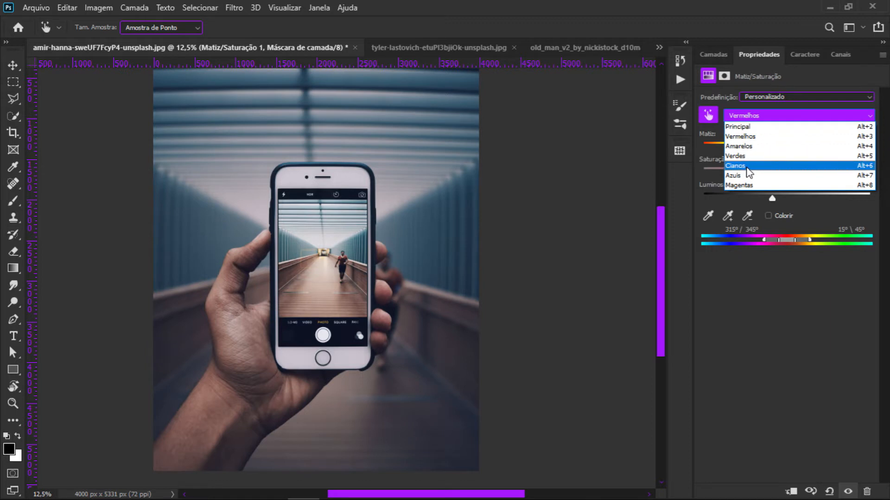
{"action": "left_click", "coordinate": [747, 167]}
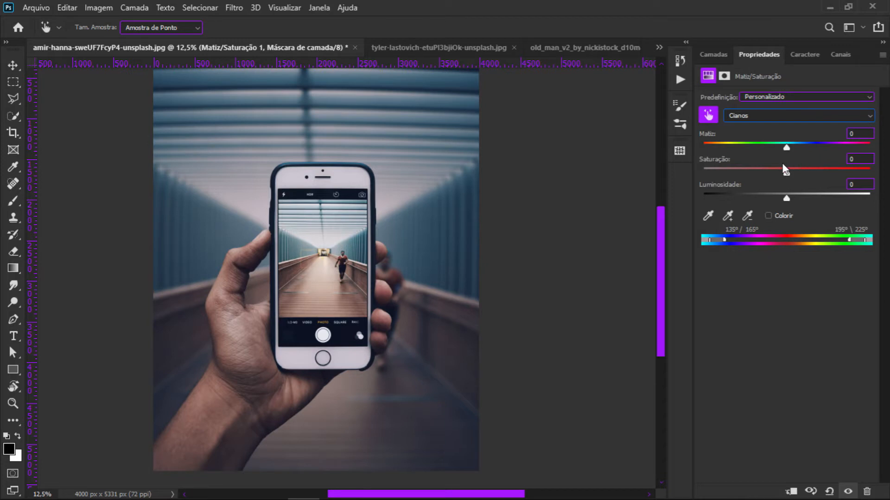
{"action": "left_click_drag", "start_coordinate": [786, 175], "coordinate": [767, 177]}
{"action": "left_click", "coordinate": [731, 59]}
{"action": "key", "text": "v"}
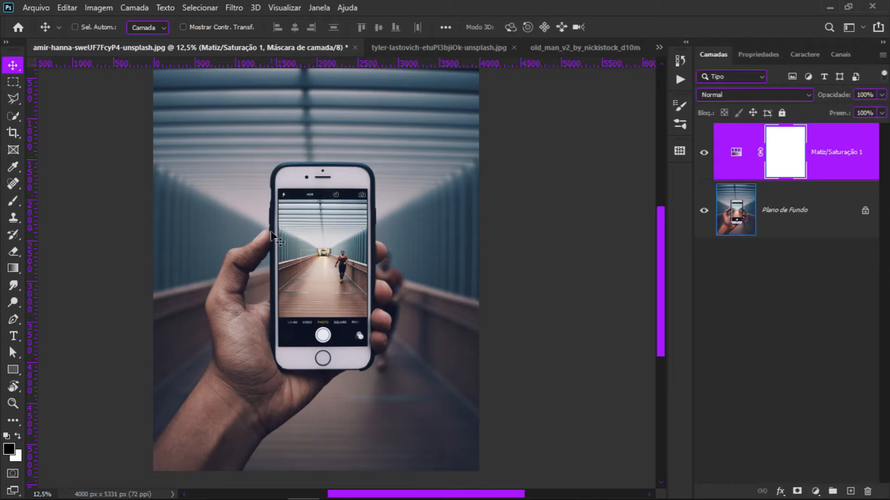
Select the phone's entire display area in the photo with a rectangular marquee.
{"action": "key", "text": "z"}
{"action": "left_click", "coordinate": [319, 229]}
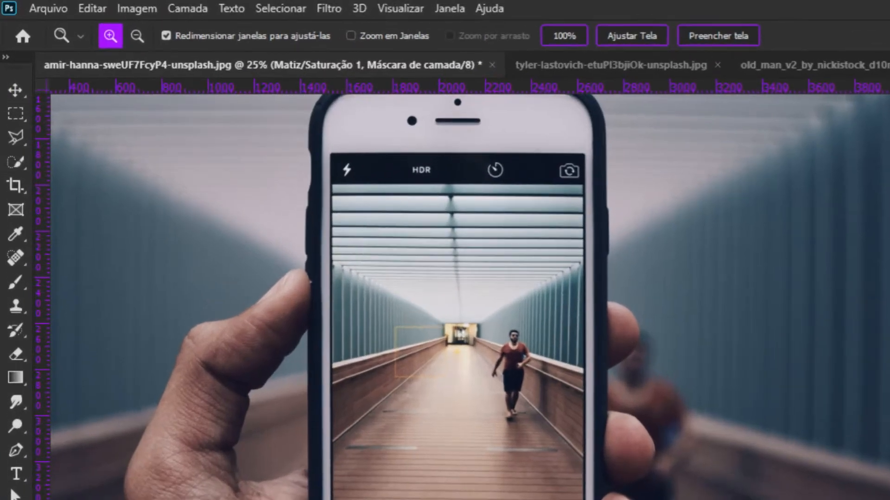
{"action": "left_click_drag", "start_coordinate": [15, 117], "coordinate": [128, 112]}
{"action": "key", "text": "m"}
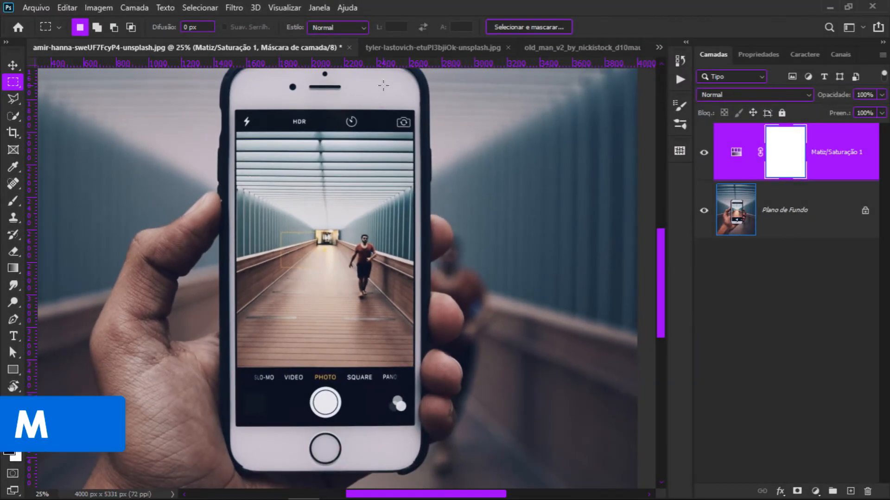
{"action": "left_click_drag", "start_coordinate": [235, 106], "coordinate": [415, 429]}
{"action": "left_click_drag", "start_coordinate": [416, 428], "coordinate": [415, 429]}
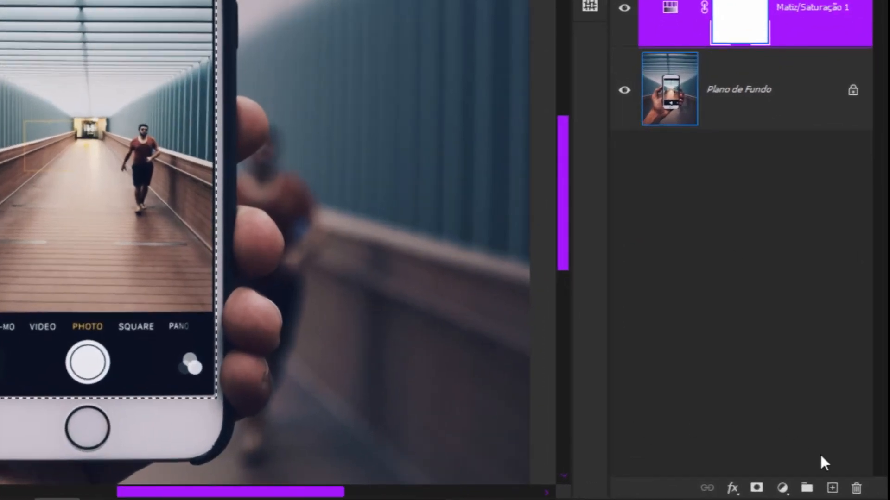
Create a new empty layer above the Hue/Saturation adjustment layer.
{"action": "left_click", "coordinate": [832, 489]}
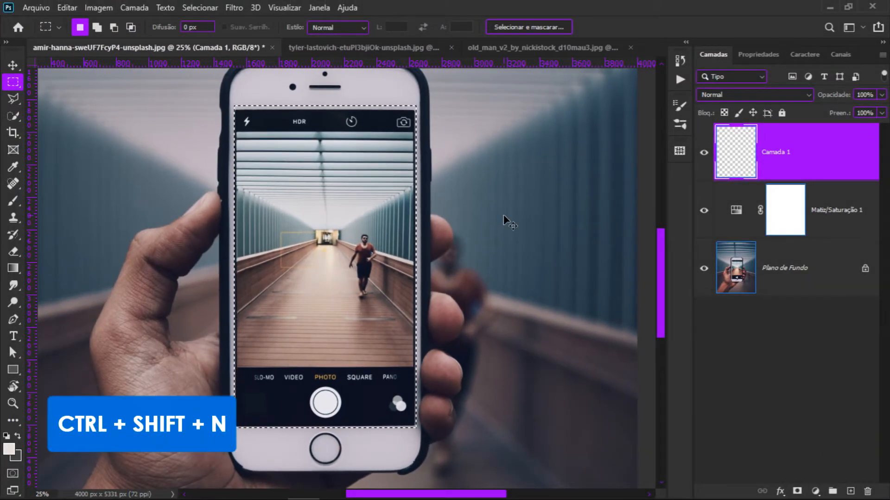
{"action": "key", "text": "ctrl+shift+n"}
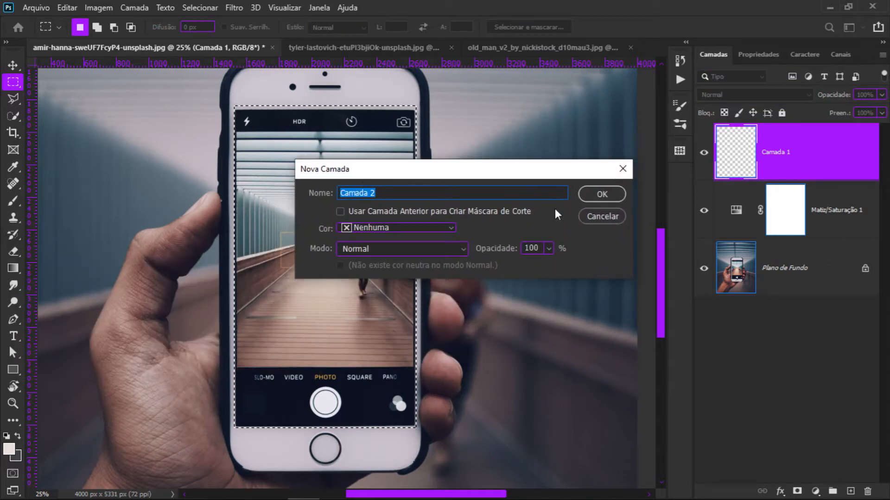
{"action": "left_click", "coordinate": [609, 219]}
Set the foreground color to dark grey #191919 and fill the phone screen selection with it on Camada 1.
{"action": "key", "text": "x"}
{"action": "key", "text": "i"}
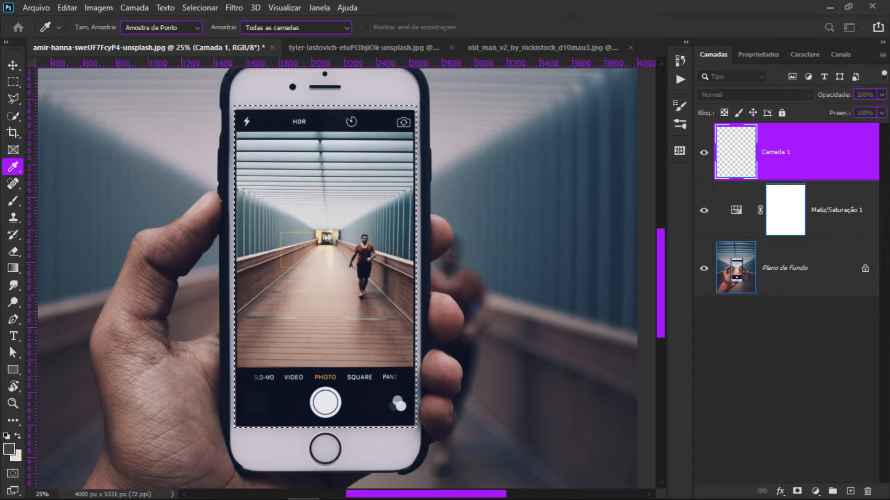
{"action": "left_click", "coordinate": [8, 448]}
{"action": "left_click_drag", "start_coordinate": [532, 249], "coordinate": [616, 114]}
{"action": "left_click_drag", "start_coordinate": [479, 280], "coordinate": [461, 290]}
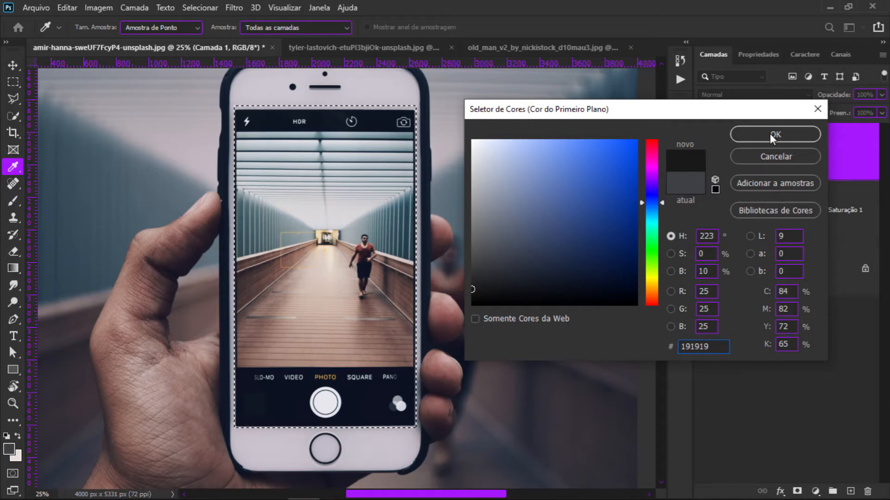
{"action": "left_click", "coordinate": [773, 136]}
{"action": "key", "text": "m"}
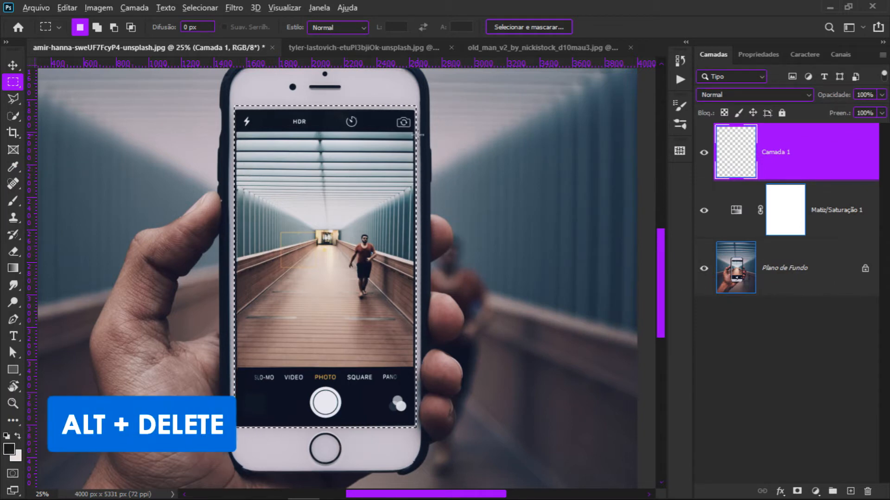
{"action": "key", "text": "alt+Delete"}
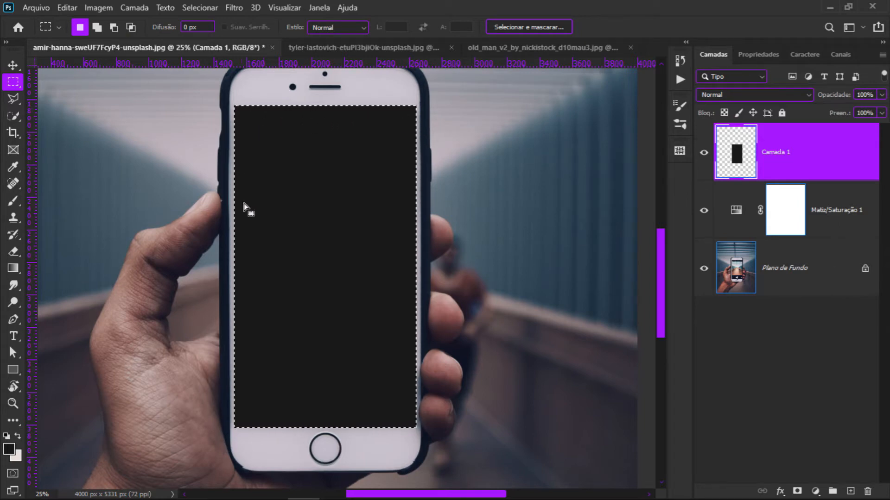
Clear the selection, and hide and reshow Camada 1 to compare the phone screen with and without the fill.
{"action": "left_click", "coordinate": [9, 450]}
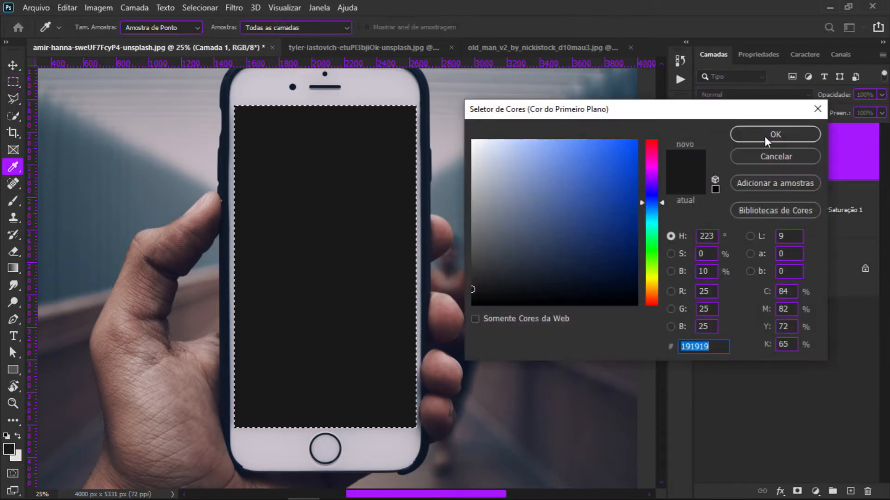
{"action": "left_click", "coordinate": [765, 134]}
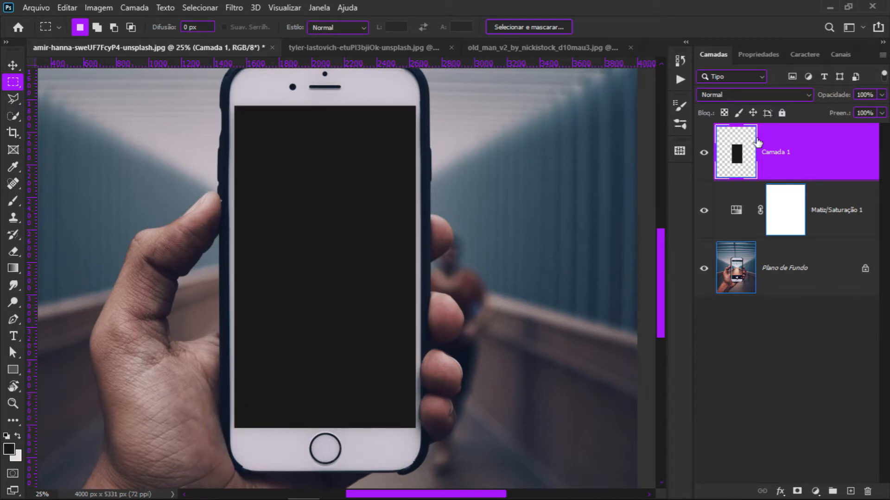
{"action": "left_click", "coordinate": [704, 152]}
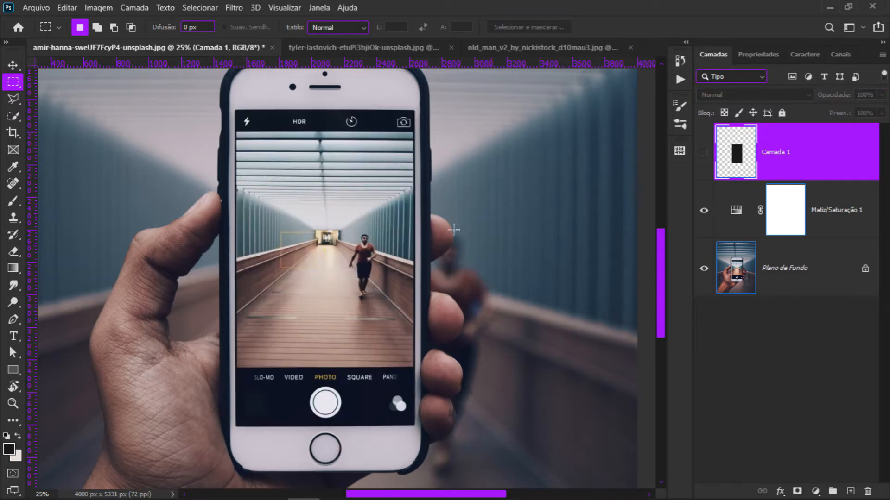
{"action": "left_click", "coordinate": [704, 153]}
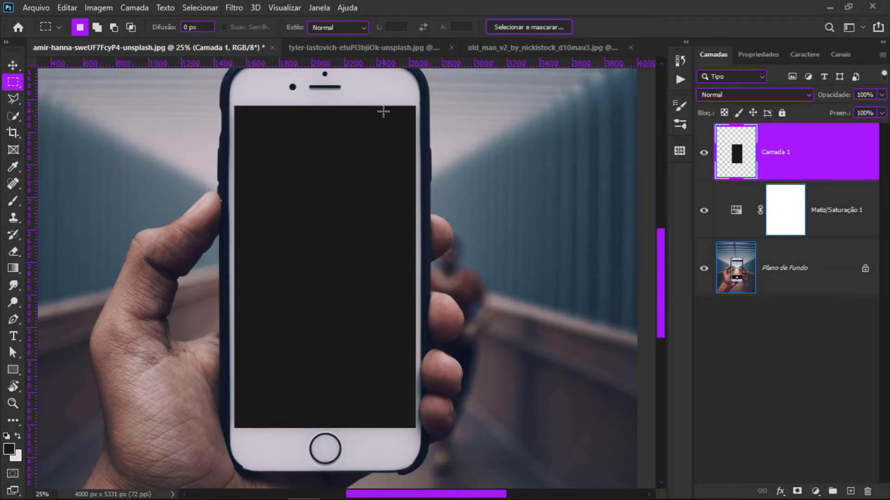
Switch to the mountain boardwalk photo and convert its background layer into a smart object.
{"action": "left_click", "coordinate": [339, 45]}
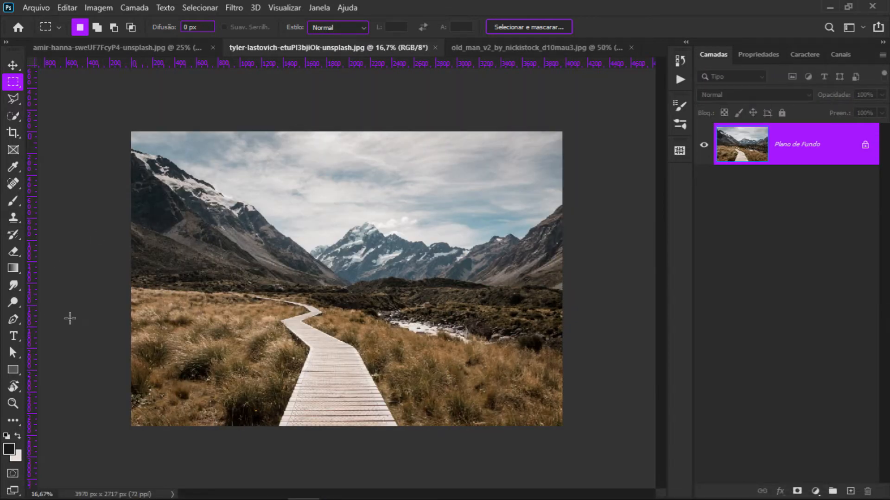
{"action": "key", "text": "z"}
{"action": "left_click", "coordinate": [374, 238]}
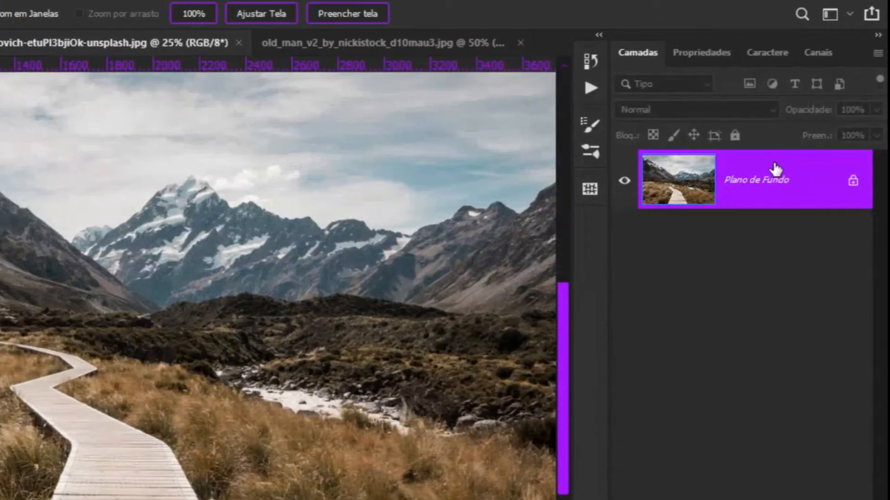
{"action": "right_click", "coordinate": [809, 139]}
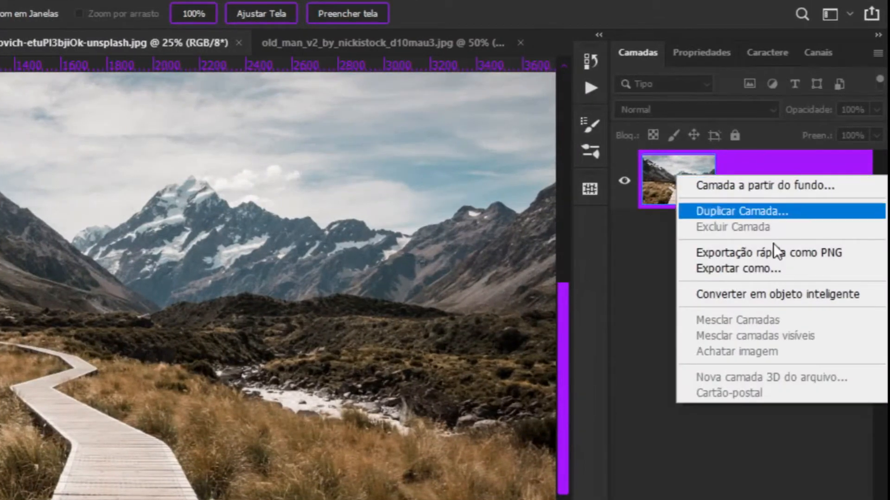
{"action": "left_click", "coordinate": [720, 297]}
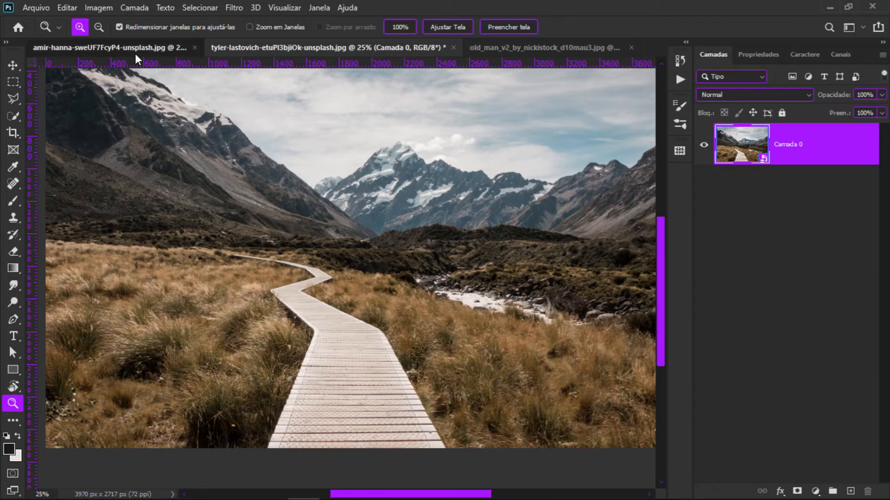
Open the Camera Raw filter for the boardwalk landscape's smart object layer.
{"action": "left_click", "coordinate": [135, 49]}
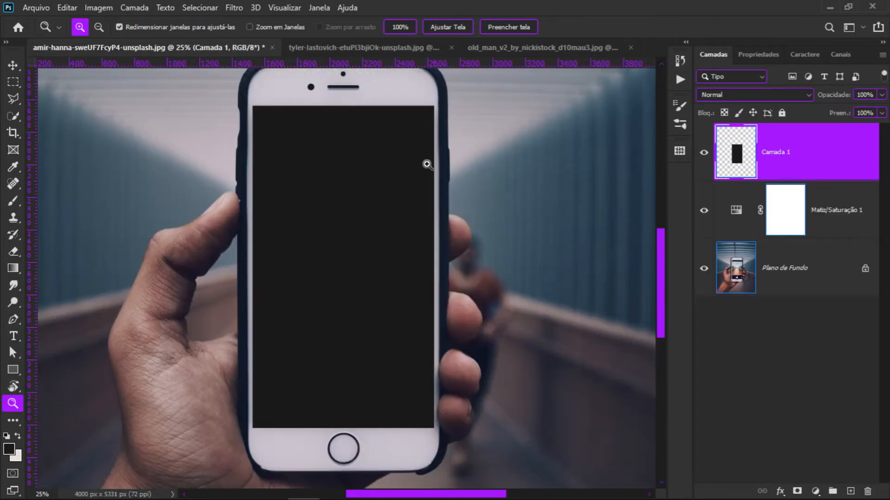
{"action": "left_click", "coordinate": [306, 48]}
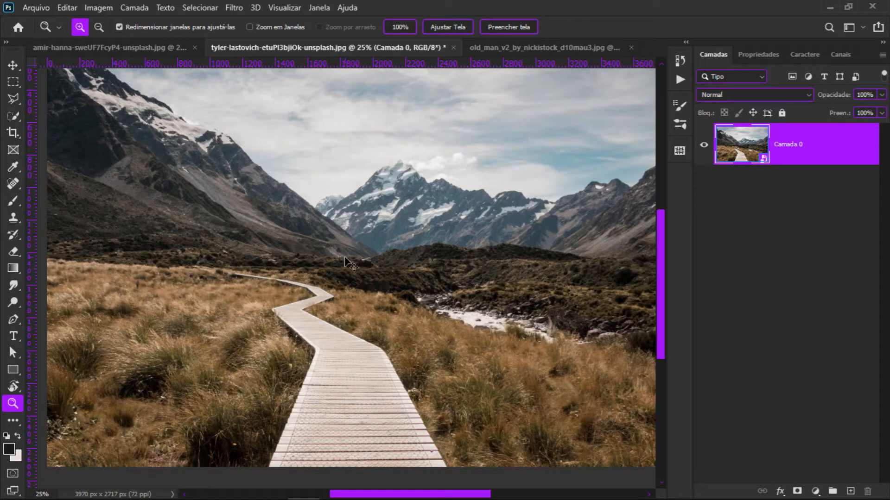
{"action": "key", "text": "ctrl+shift+a"}
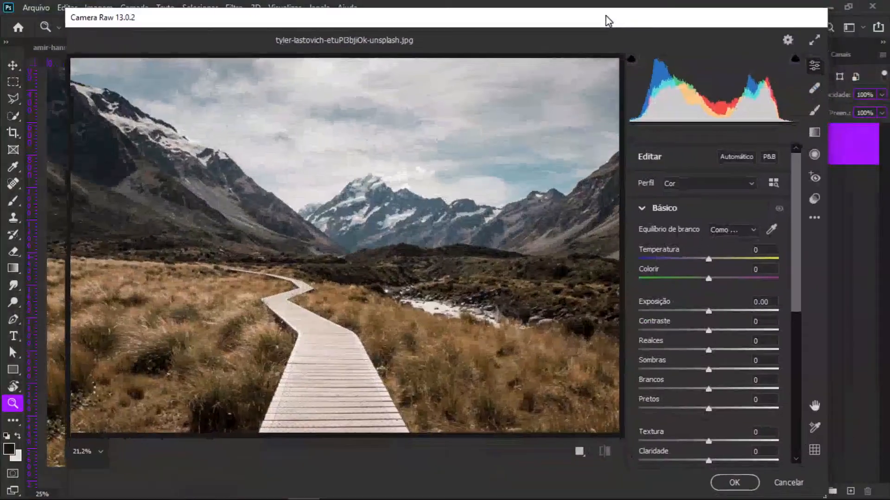
{"action": "left_click_drag", "start_coordinate": [608, 21], "coordinate": [590, 16]}
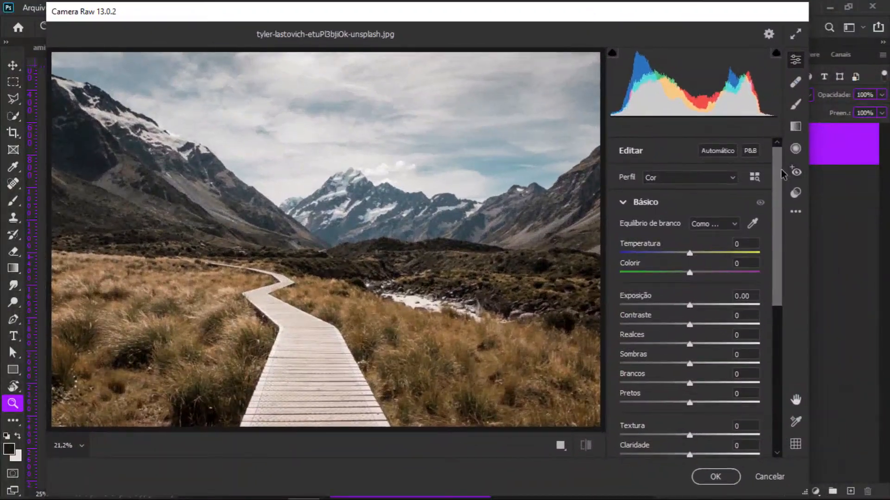
{"action": "left_click_drag", "start_coordinate": [777, 168], "coordinate": [775, 181]}
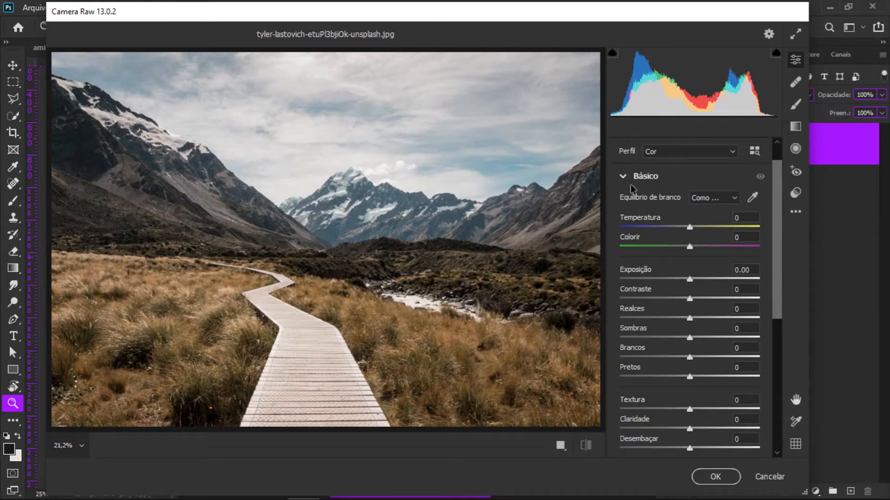
Lower the Highlights (Realces) to -100 in the Basic adjustments for the boardwalk landscape.
{"action": "left_click", "coordinate": [616, 177]}
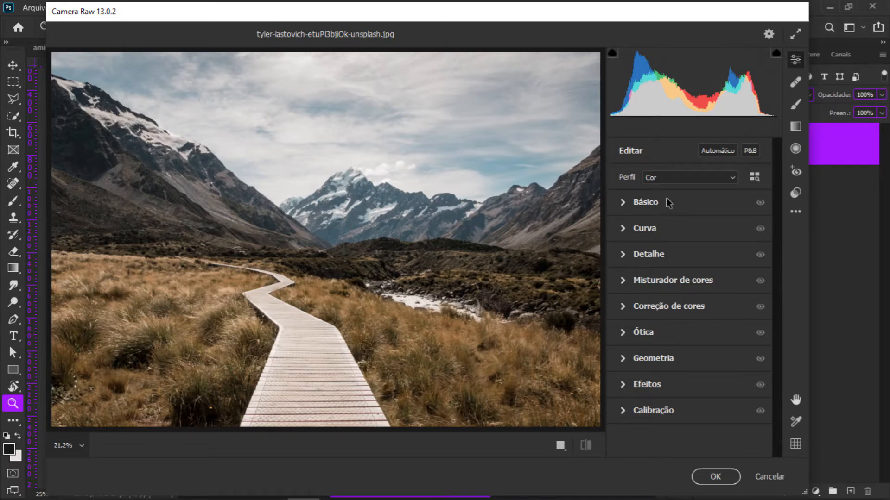
{"action": "left_click", "coordinate": [641, 204]}
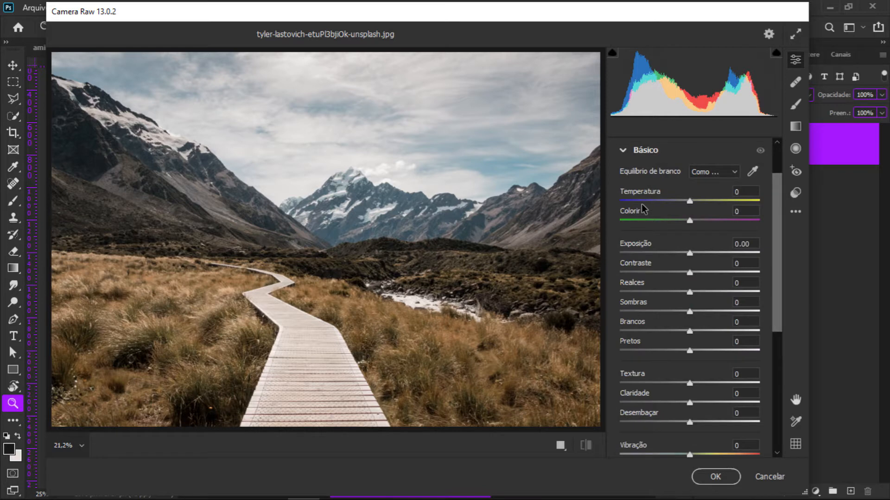
{"action": "scroll", "coordinate": [775, 199], "scroll_direction": "down", "scroll_amount": 1}
{"action": "left_click", "coordinate": [686, 280]}
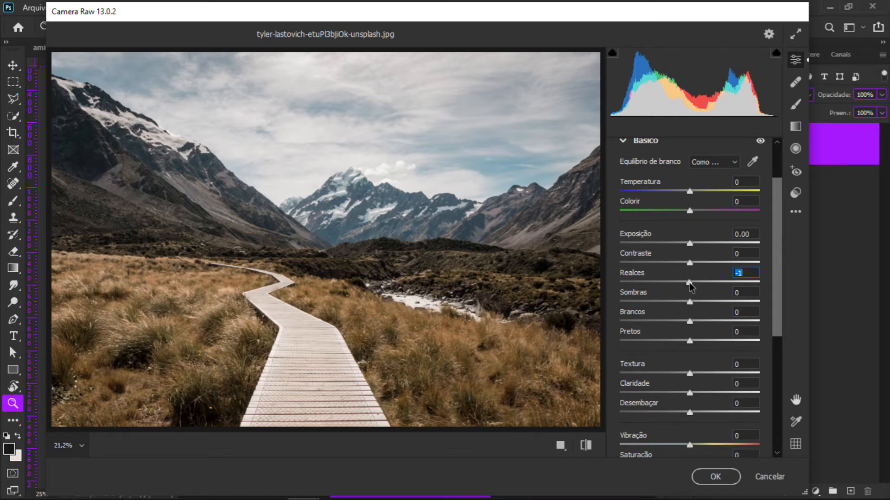
{"action": "left_click_drag", "start_coordinate": [688, 282], "coordinate": [587, 286]}
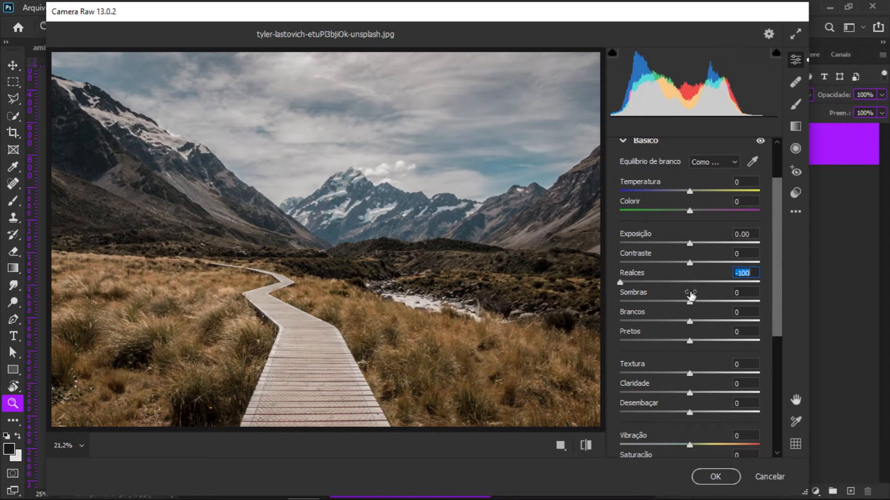
Set Texture to +45, Clarity to +16 and Exposure to -0.20, and apply the Camera Raw filter.
{"action": "scroll", "coordinate": [784, 271], "scroll_direction": "down", "scroll_amount": 3}
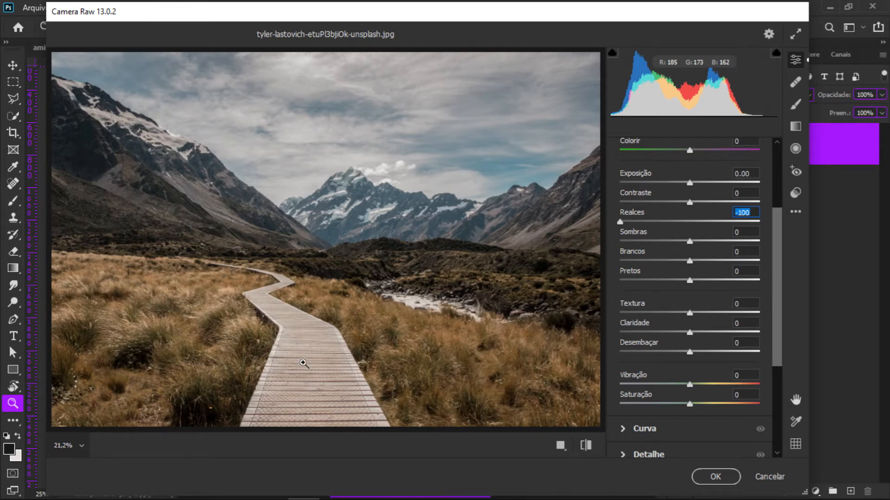
{"action": "left_click_drag", "start_coordinate": [690, 313], "coordinate": [722, 316]}
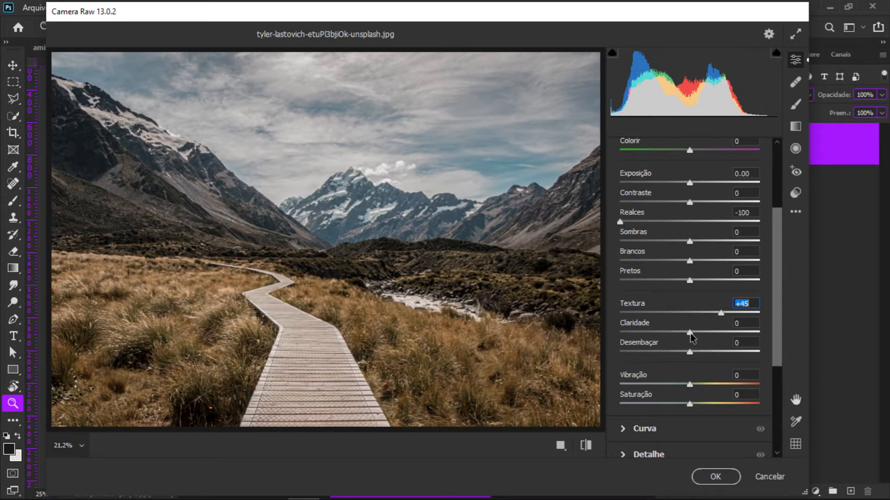
{"action": "left_click_drag", "start_coordinate": [696, 331], "coordinate": [703, 332]}
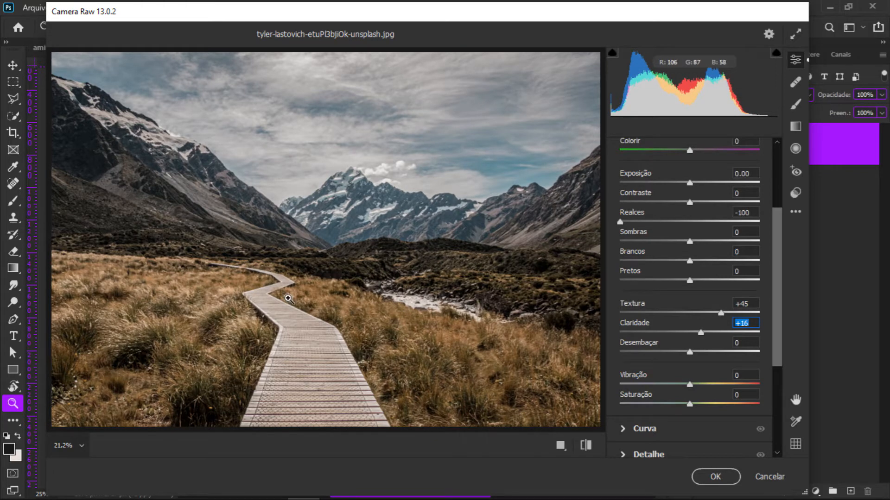
{"action": "left_click_drag", "start_coordinate": [691, 186], "coordinate": [688, 186]}
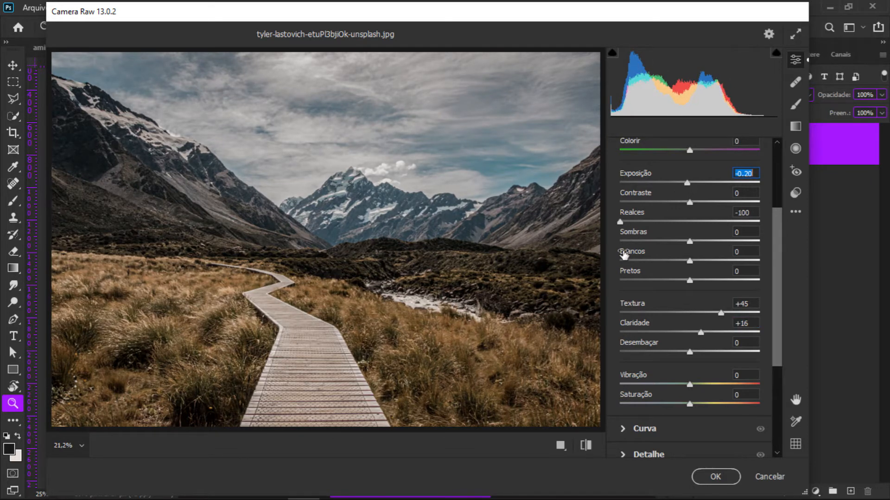
{"action": "left_click", "coordinate": [737, 472]}
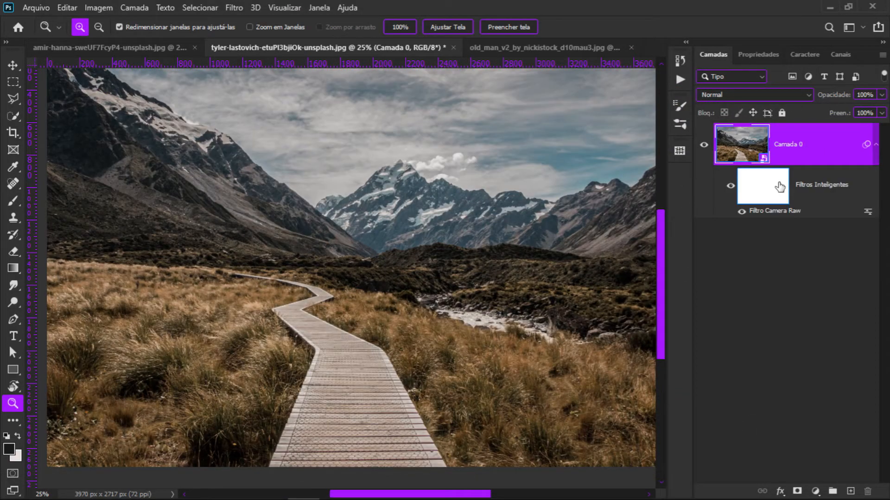
Copy the corrected landscape into the phone photo document, collapse its smart filter list, and position it across the middle of the canvas.
{"action": "left_click", "coordinate": [13, 65]}
{"action": "left_click_drag", "start_coordinate": [472, 263], "coordinate": [421, 222]}
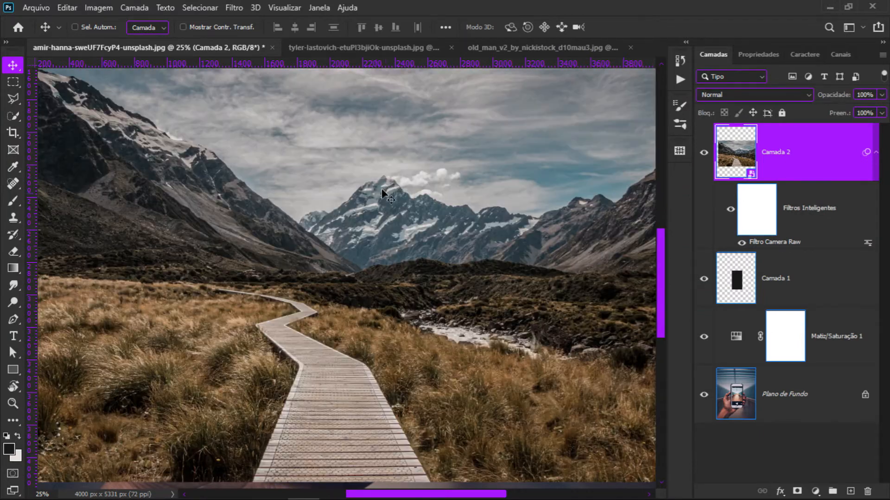
{"action": "key", "text": "z"}
{"action": "left_click", "coordinate": [386, 188], "text": "alt"}
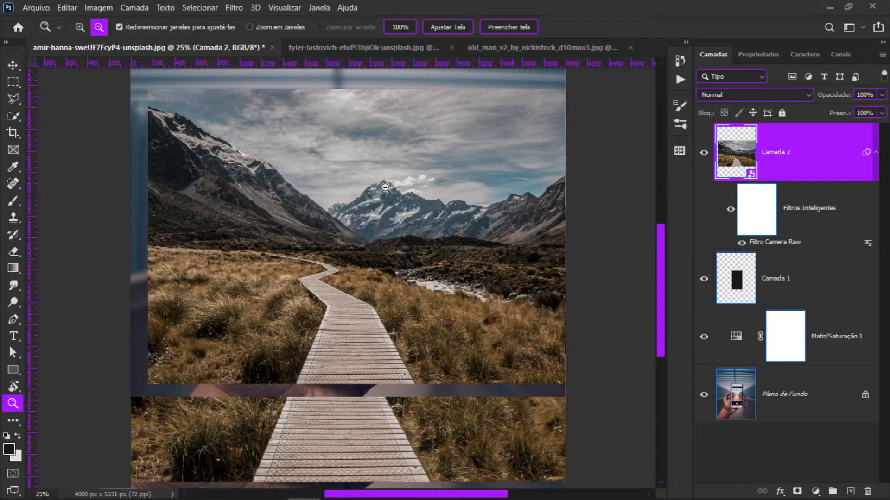
{"action": "left_click", "coordinate": [385, 187], "text": "alt"}
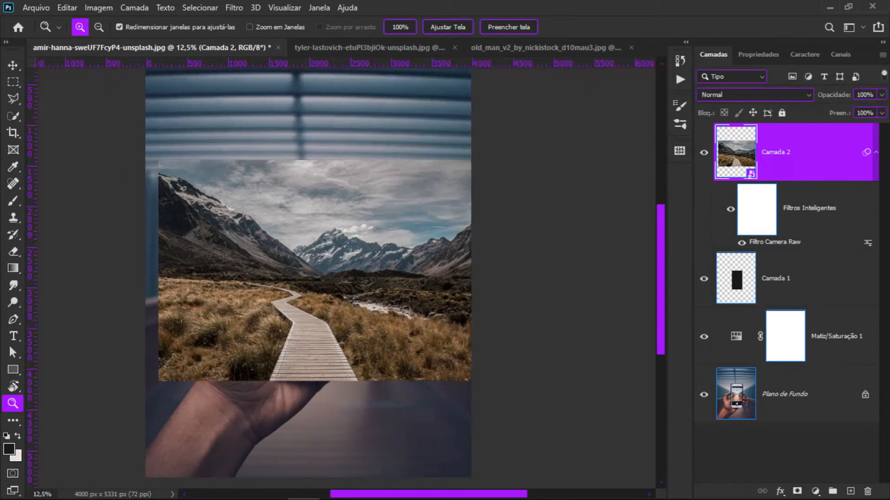
{"action": "left_click", "coordinate": [874, 174]}
{"action": "key", "text": "v"}
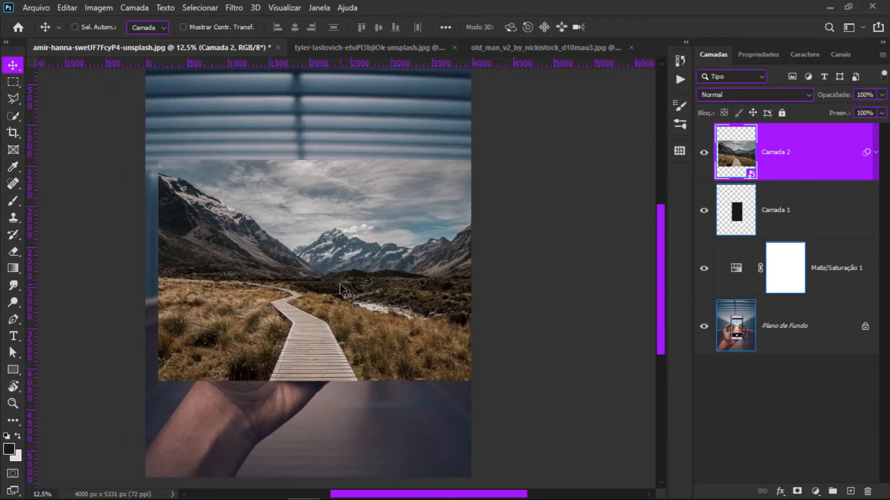
{"action": "mouse_move", "coordinate": [388, 271]}
{"action": "left_mouse_down"}
{"action": "mouse_move", "coordinate": [367, 274]}
{"action": "mouse_move", "coordinate": [377, 273]}
{"action": "left_mouse_up"}
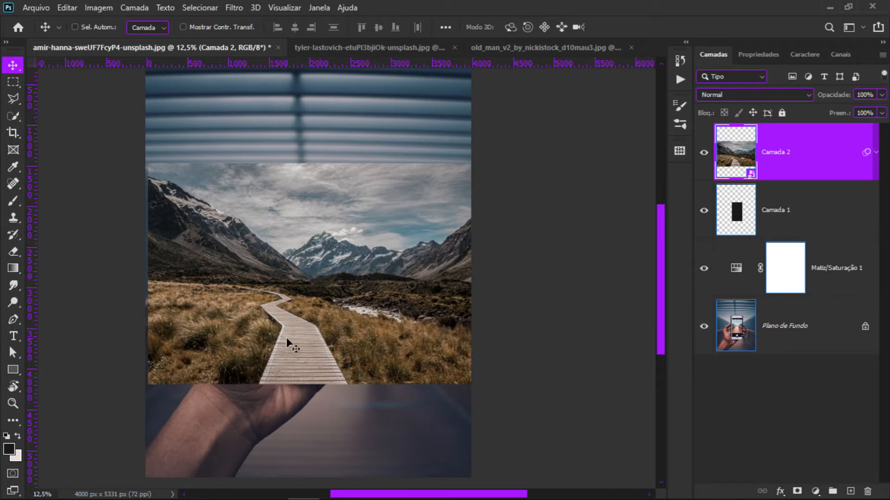
Set Camada 2's opacity to 66%, scale it to 164.48%, and place it so the boardwalk runs out through the phone's lower edge.
{"action": "key", "text": "6"}
{"action": "key", "text": "6"}
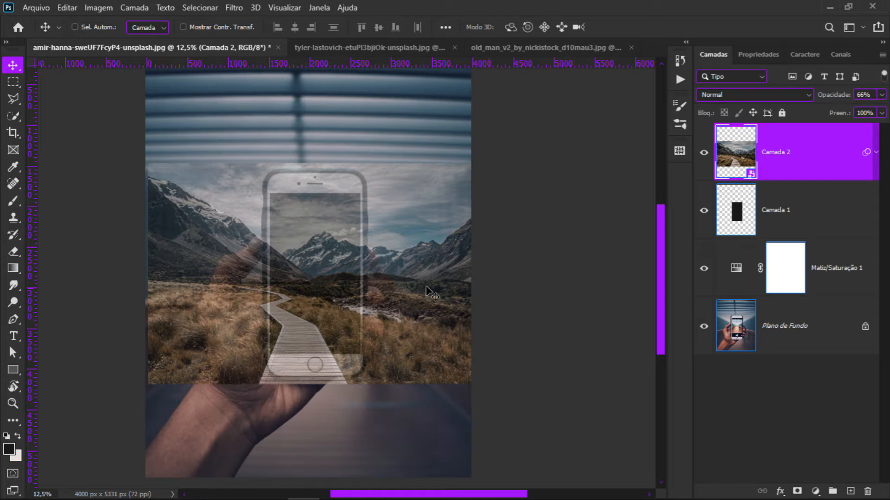
{"action": "key", "text": "ctrl"}
{"action": "key", "text": "ctrl+t"}
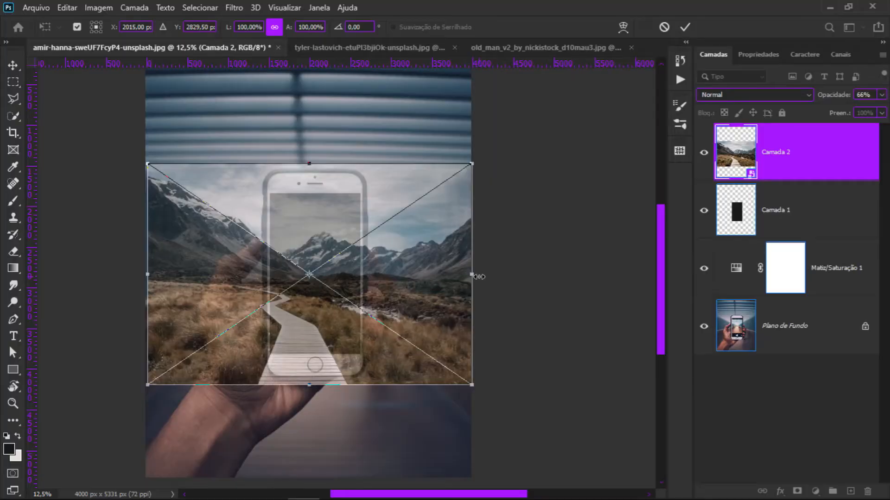
{"action": "left_click_drag", "start_coordinate": [472, 275], "coordinate": [560, 284]}
{"action": "left_click_drag", "start_coordinate": [434, 273], "coordinate": [473, 310]}
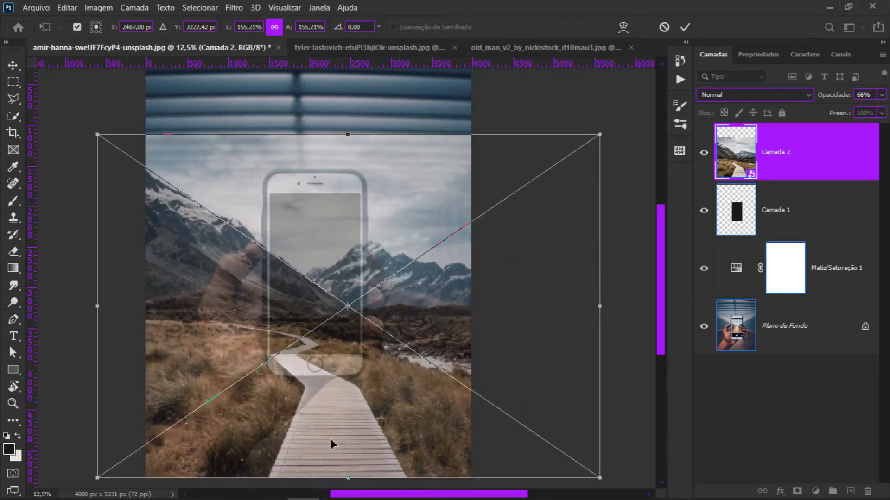
{"action": "left_click_drag", "start_coordinate": [607, 305], "coordinate": [622, 306]}
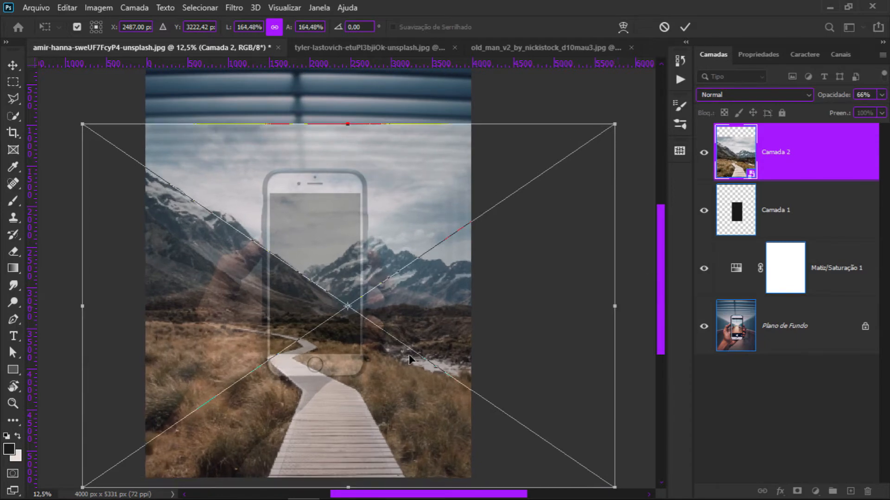
{"action": "left_click_drag", "start_coordinate": [310, 377], "coordinate": [315, 374]}
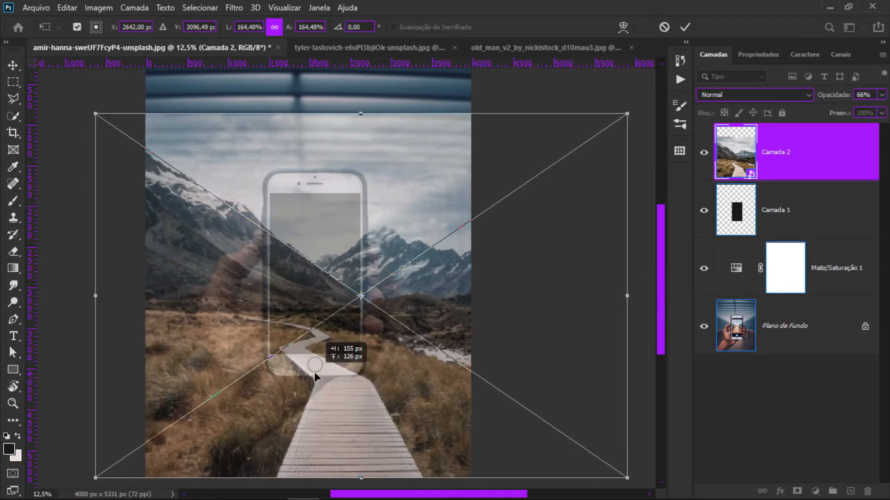
{"action": "right_click", "coordinate": [314, 372]}
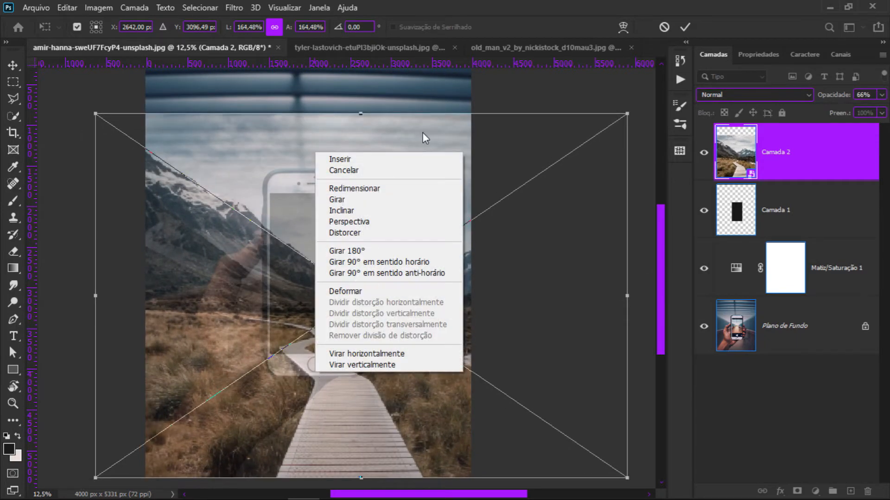
{"action": "left_click", "coordinate": [464, 76]}
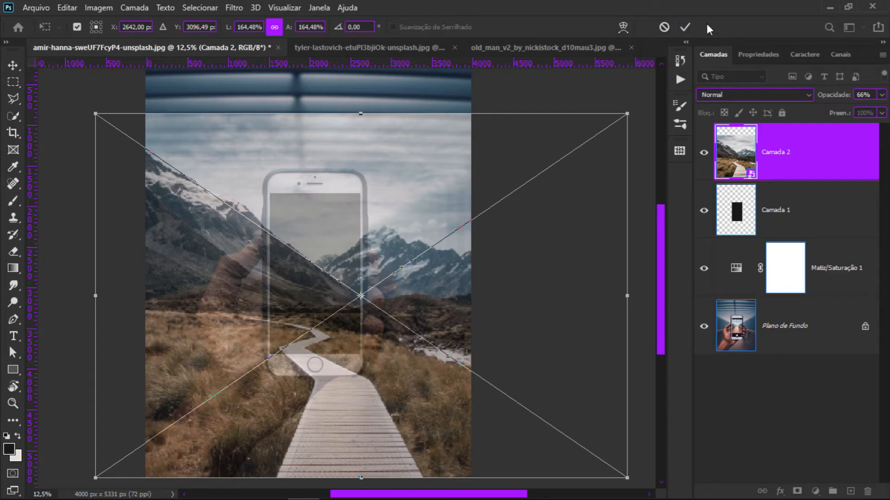
{"action": "left_click", "coordinate": [685, 27]}
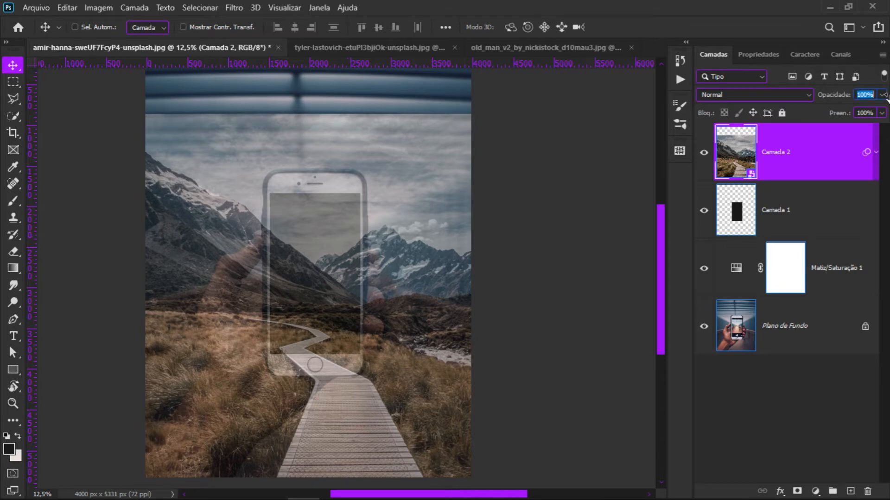
Restore Camada 2's opacity to 100% and clip it to the phone screen shape on Camada 1.
{"action": "key", "text": "0"}
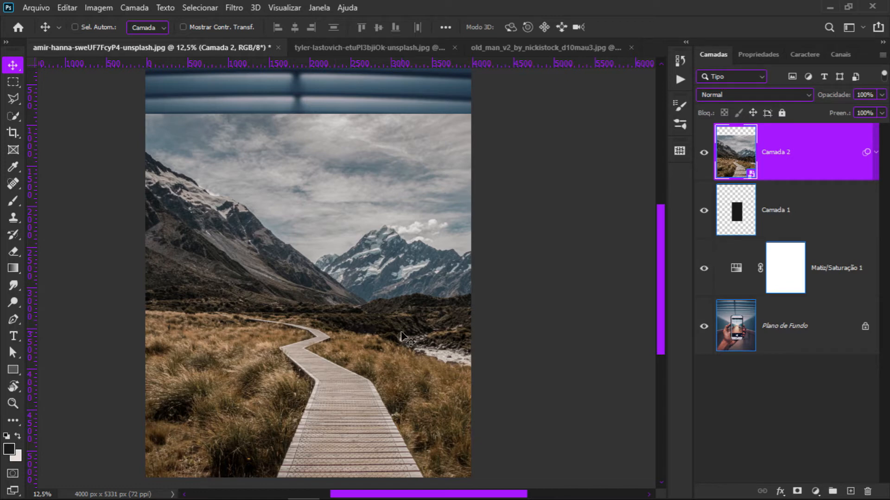
{"action": "left_click", "coordinate": [794, 179], "text": "alt"}
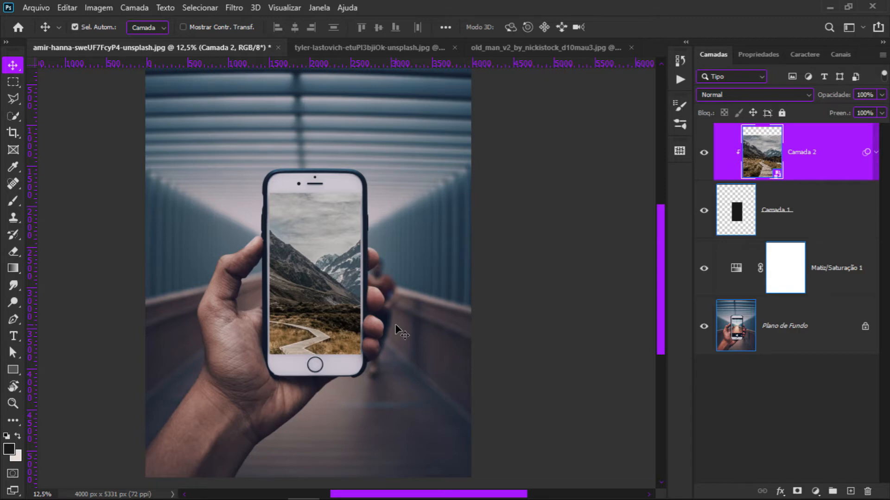
Duplicate the clipped landscape layer, and hide and reshow the unclipped copy to compare.
{"action": "key", "text": "ctrl+j"}
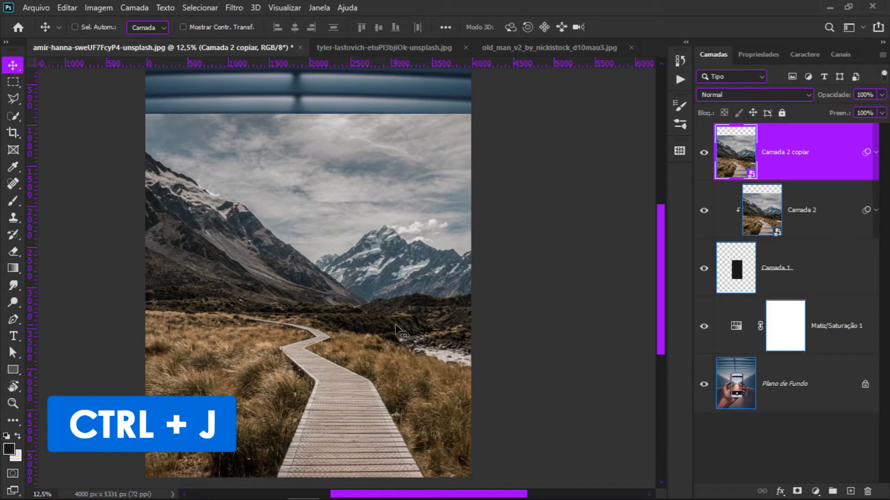
{"action": "left_click", "coordinate": [704, 152]}
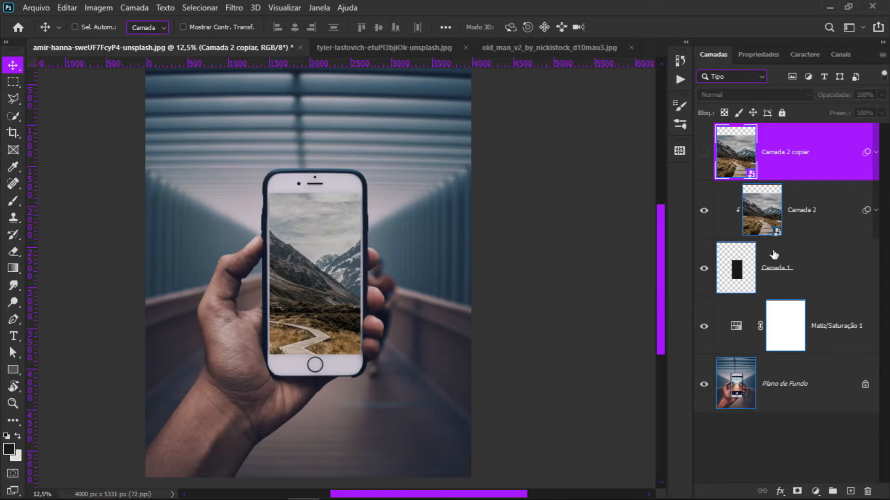
{"action": "left_click", "coordinate": [704, 152]}
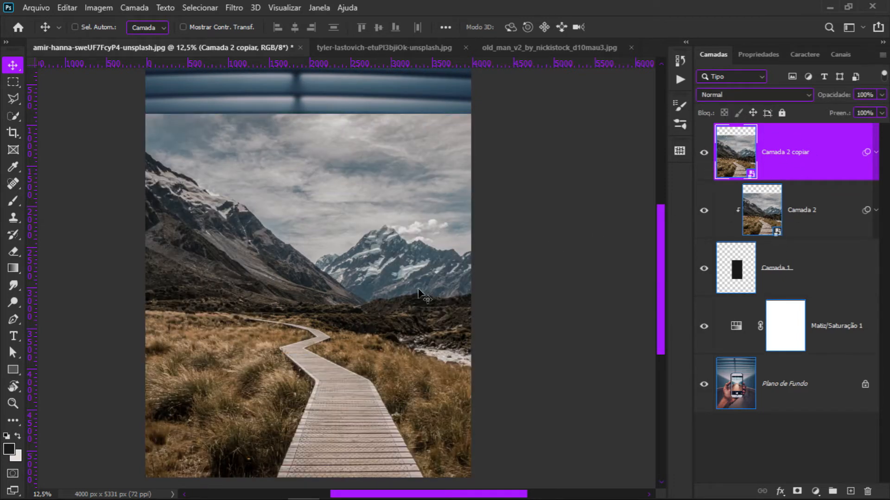
Select the wooden boardwalk on the duplicated landscape layer with the Object Selection tool in Rectangle mode.
{"action": "key", "text": "z"}
{"action": "left_click", "coordinate": [339, 386]}
{"action": "scroll", "coordinate": [338, 327], "scroll_direction": "down", "scroll_amount": 3}
{"action": "left_click", "coordinate": [338, 312]}
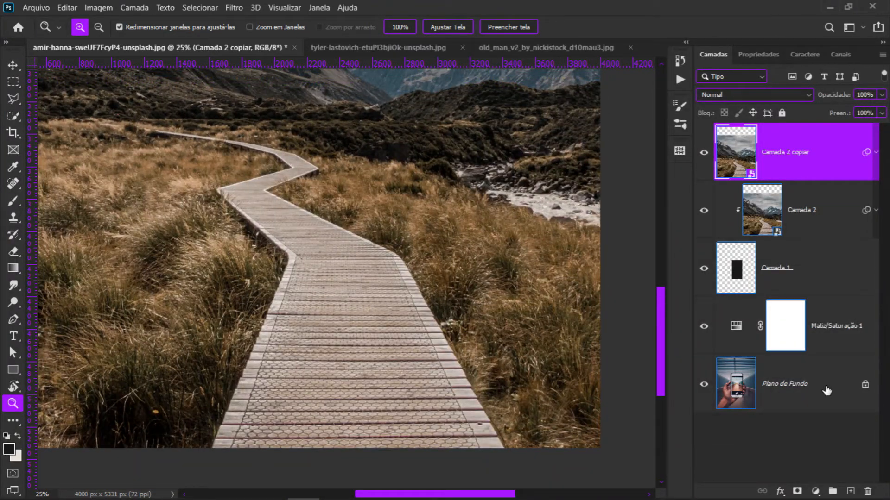
{"action": "left_click", "coordinate": [13, 116]}
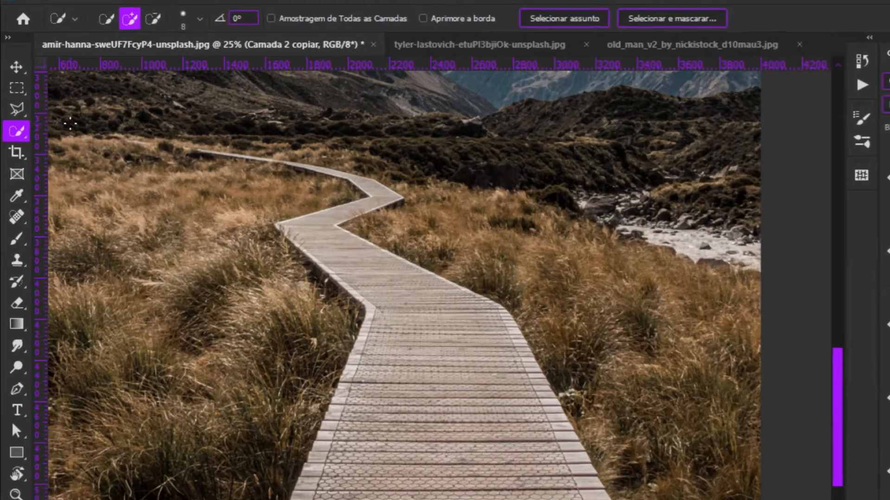
{"action": "right_click", "coordinate": [13, 116]}
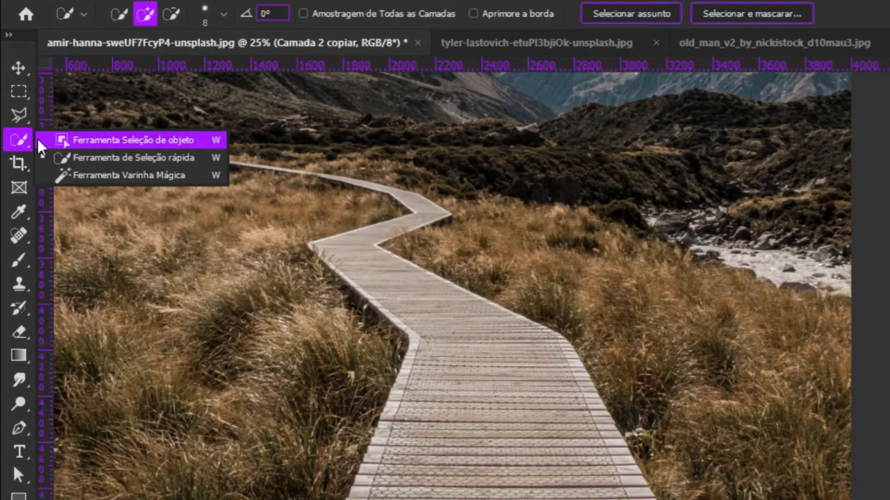
{"action": "key", "text": "w"}
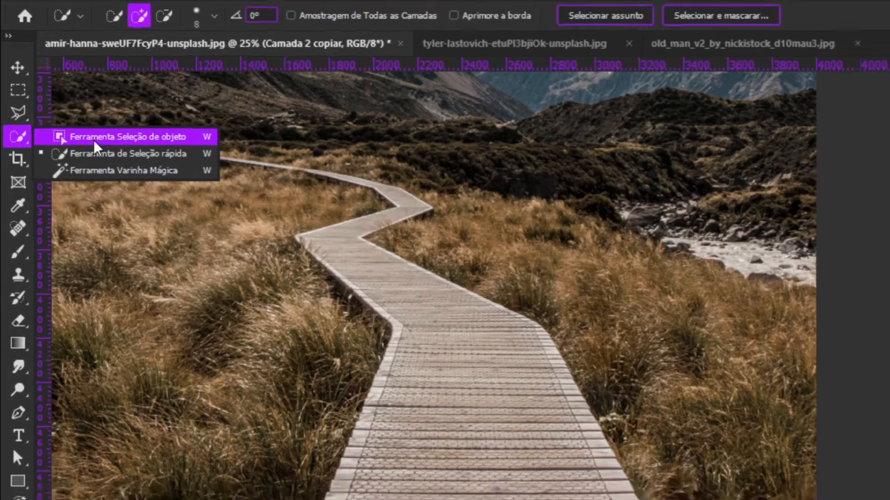
{"action": "left_click", "coordinate": [107, 139]}
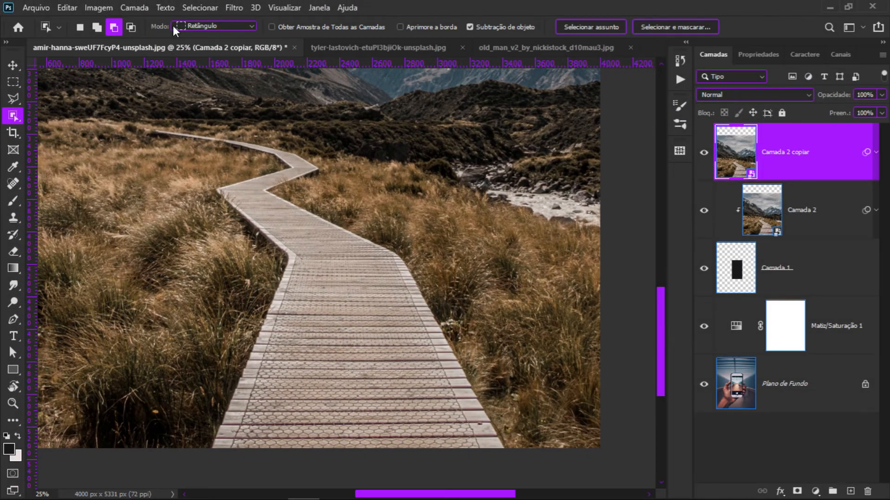
{"action": "left_click_drag", "start_coordinate": [444, 143], "coordinate": [203, 453]}
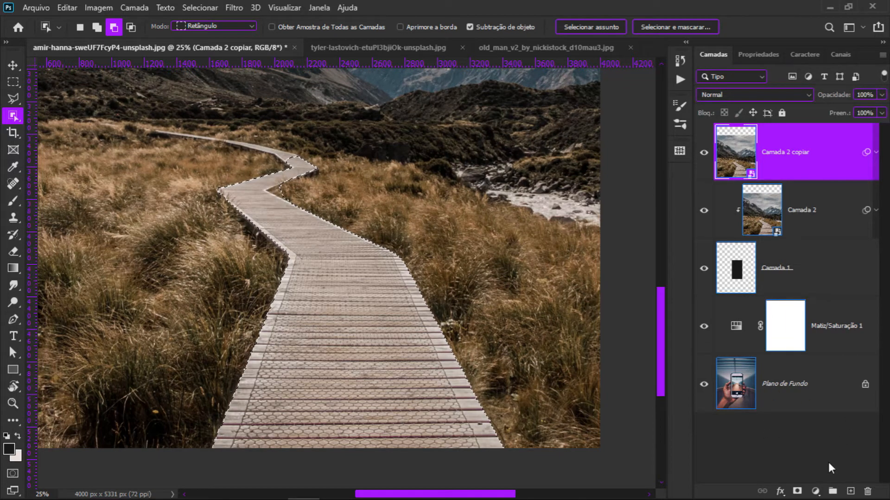
Add a layer mask from the boardwalk selection to the duplicated landscape layer.
{"action": "left_click", "coordinate": [798, 492]}
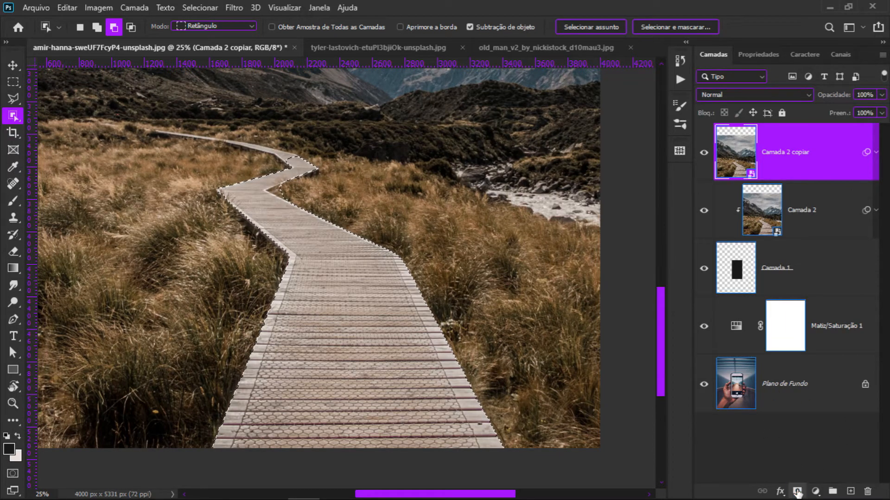
{"action": "key", "text": "z"}
{"action": "left_click", "coordinate": [296, 233], "text": "alt"}
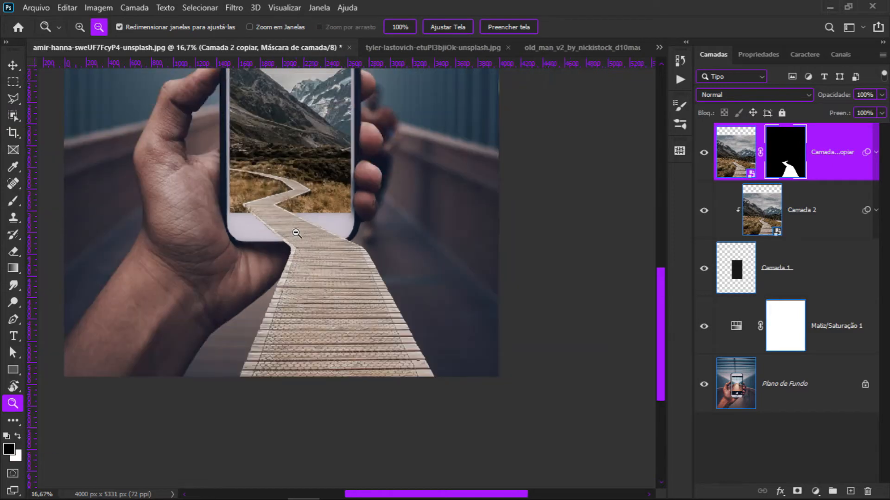
Set up a soft round brush (Redondo macio) with 0% hardness and a white foreground for painting on the boardwalk mask.
{"action": "left_click", "coordinate": [296, 234], "text": "alt"}
{"action": "left_click", "coordinate": [283, 218]}
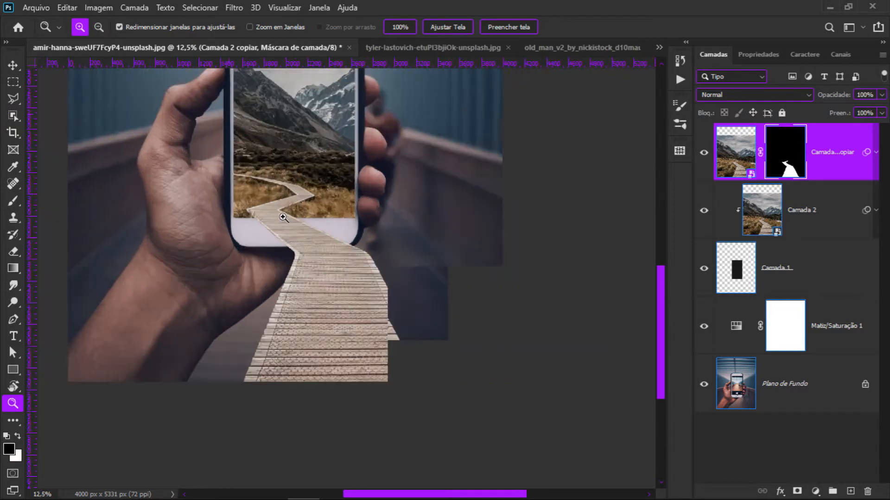
{"action": "left_click", "coordinate": [283, 217]}
{"action": "left_click_drag", "start_coordinate": [362, 304], "coordinate": [356, 260]}
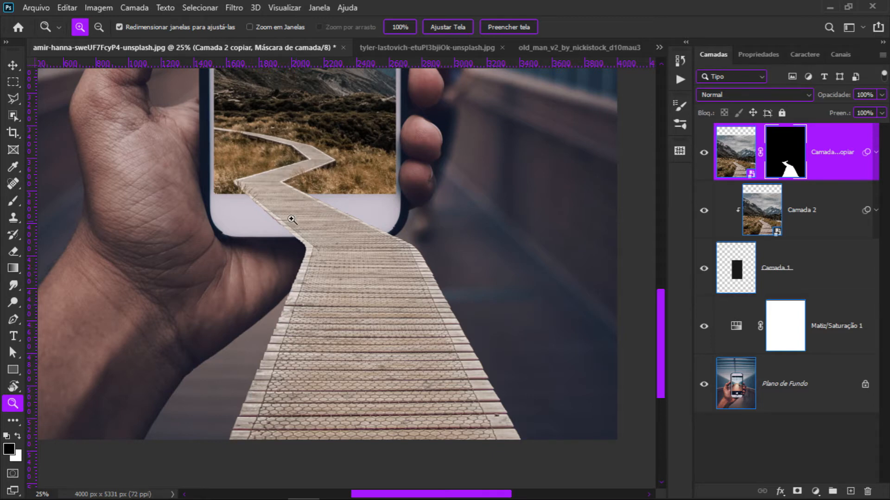
{"action": "left_click", "coordinate": [276, 204]}
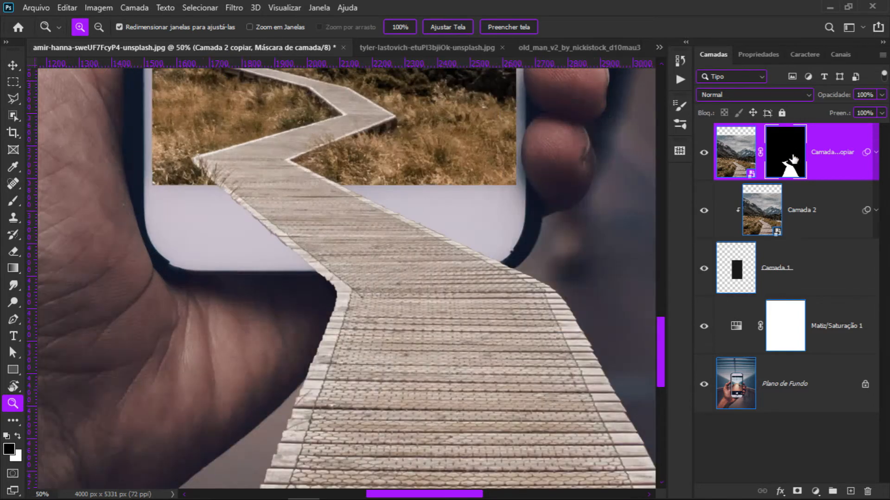
{"action": "key", "text": "b"}
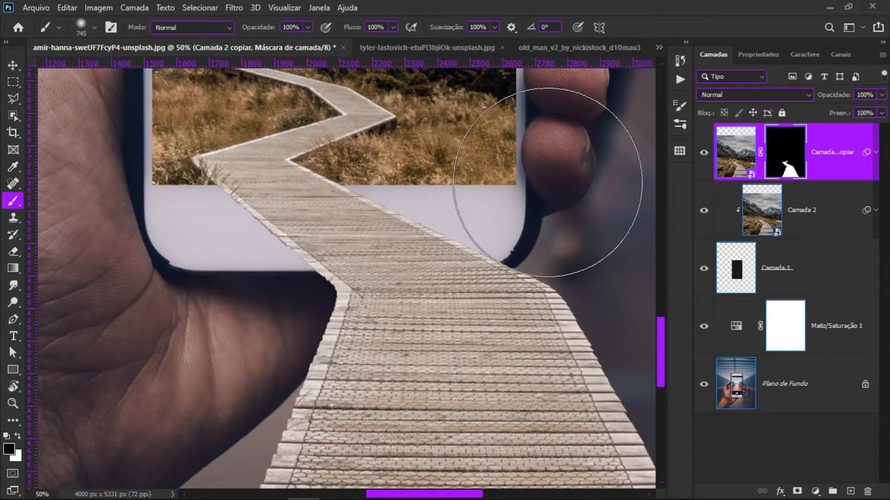
{"action": "left_click", "coordinate": [94, 27]}
{"action": "left_click", "coordinate": [69, 171]}
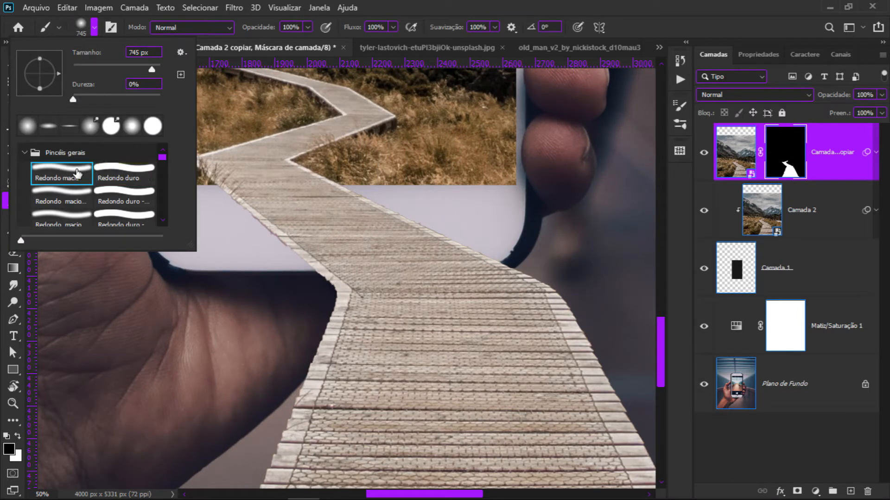
{"action": "left_click", "coordinate": [95, 27]}
{"action": "left_click", "coordinate": [18, 436]}
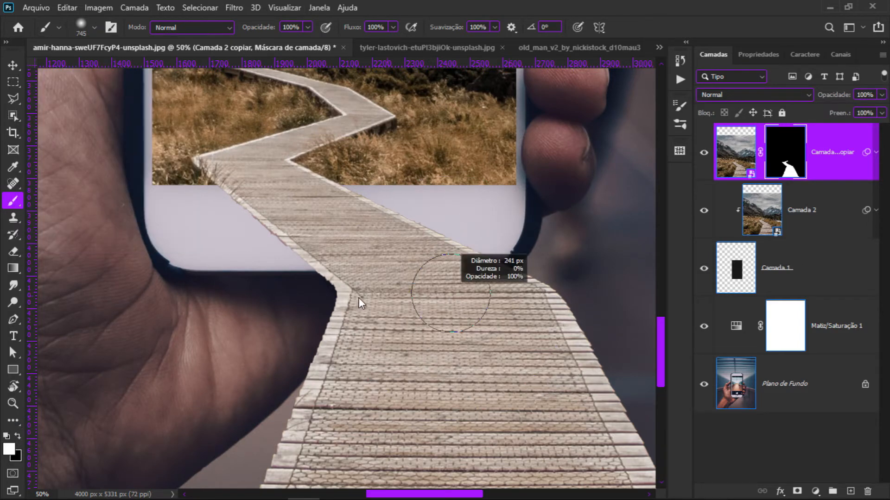
Paint on the layer mask to refine the boardwalk's edges over the phone's lower bezel and down to the image's bottom.
{"action": "key", "text": "z"}
{"action": "left_click", "coordinate": [297, 217]}
{"action": "left_click", "coordinate": [297, 217]}
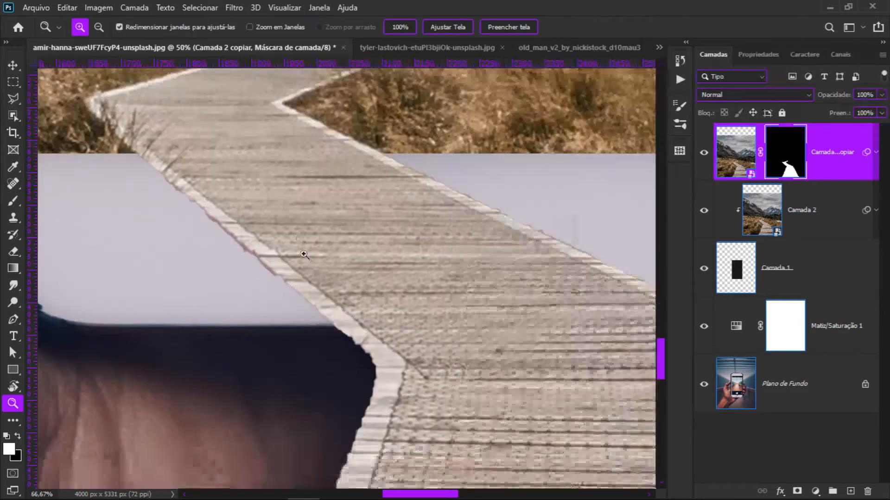
{"action": "left_click", "coordinate": [304, 212]}
{"action": "key", "text": "b"}
{"action": "mouse_move", "coordinate": [179, 133]}
{"action": "left_mouse_down"}
{"action": "mouse_move", "coordinate": [218, 169]}
{"action": "mouse_move", "coordinate": [216, 155]}
{"action": "mouse_move", "coordinate": [204, 160]}
{"action": "mouse_move", "coordinate": [364, 308]}
{"action": "mouse_move", "coordinate": [370, 366]}
{"action": "mouse_move", "coordinate": [458, 158]}
{"action": "left_mouse_up"}
{"action": "key", "text": "z"}
{"action": "left_click", "coordinate": [422, 276], "text": "alt"}
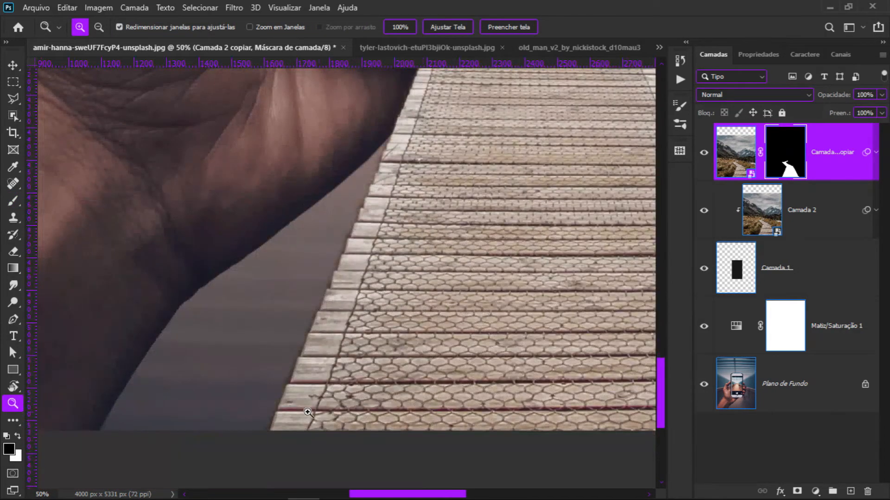
{"action": "left_click_drag", "start_coordinate": [392, 185], "coordinate": [335, 361]}
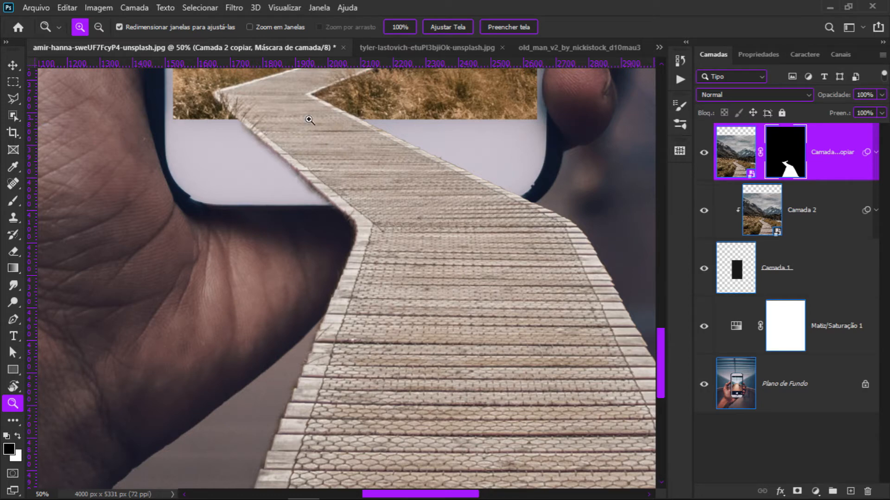
{"action": "left_click_drag", "start_coordinate": [318, 145], "coordinate": [328, 241]}
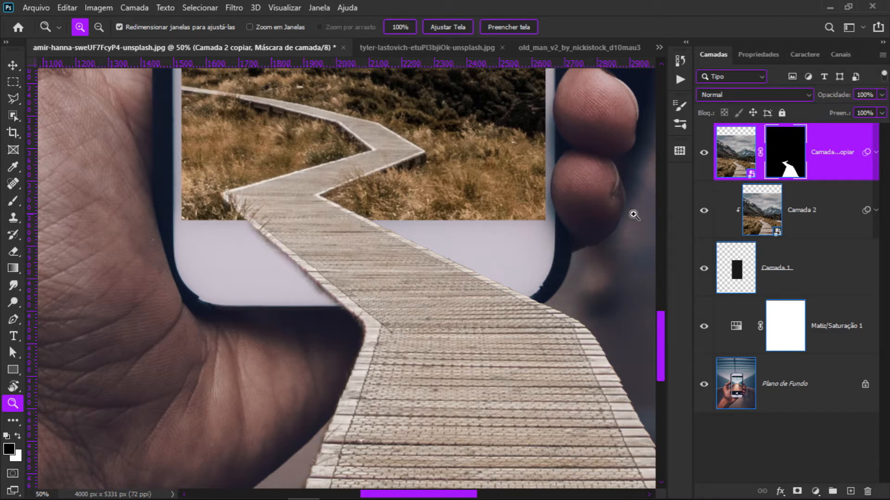
Add a new layer above Matiz/Saturação 1 and pick a near-black foreground color for the soft round brush.
{"action": "left_click", "coordinate": [856, 328]}
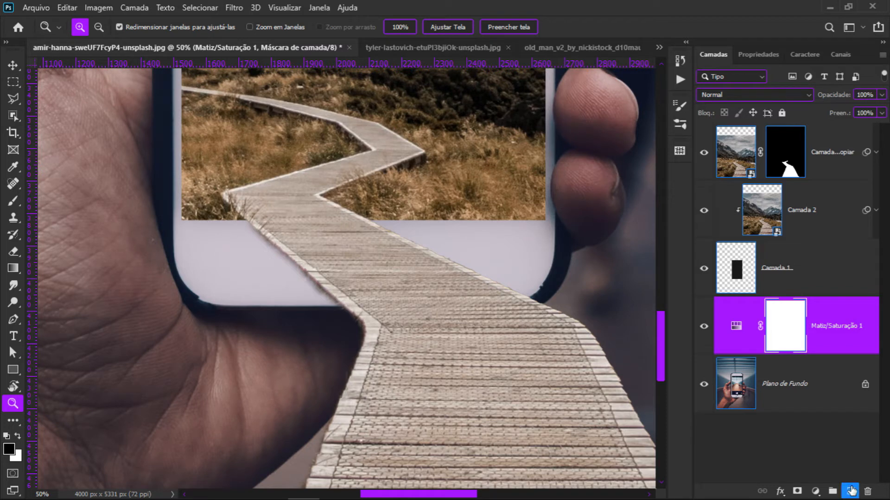
{"action": "left_click", "coordinate": [850, 490]}
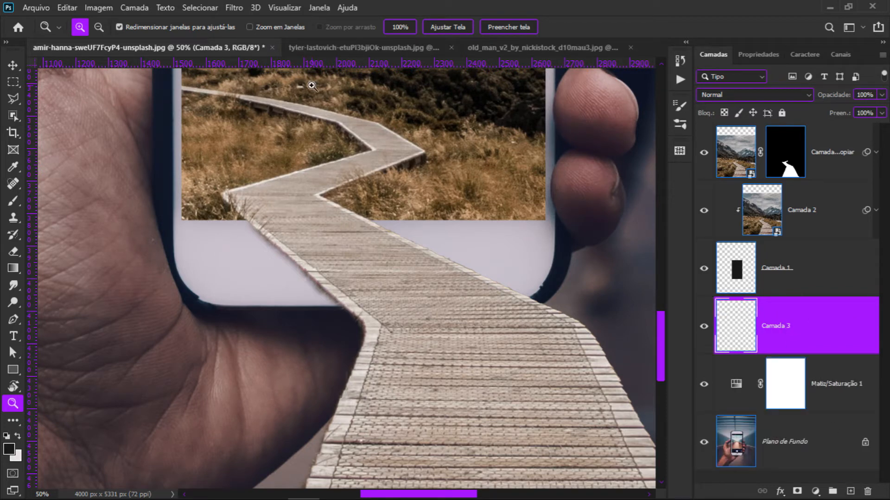
{"action": "key", "text": "b"}
{"action": "left_click", "coordinate": [80, 26]}
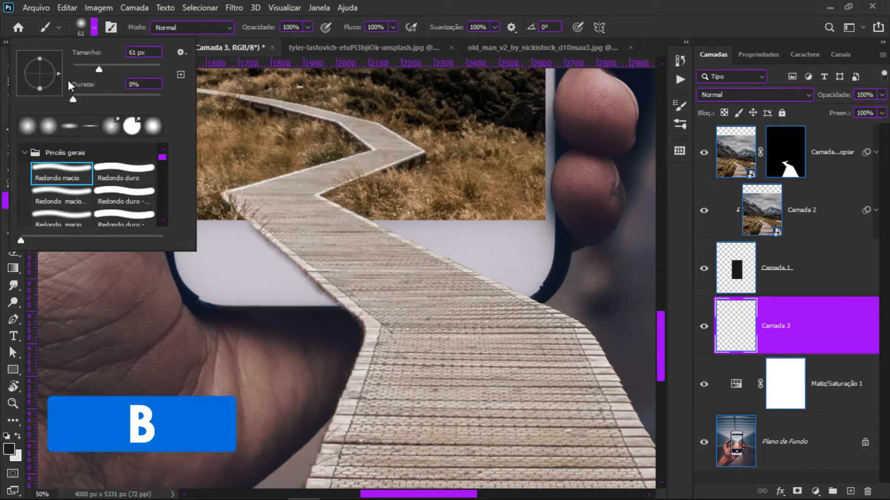
{"action": "left_click", "coordinate": [94, 28]}
{"action": "left_click", "coordinate": [11, 450]}
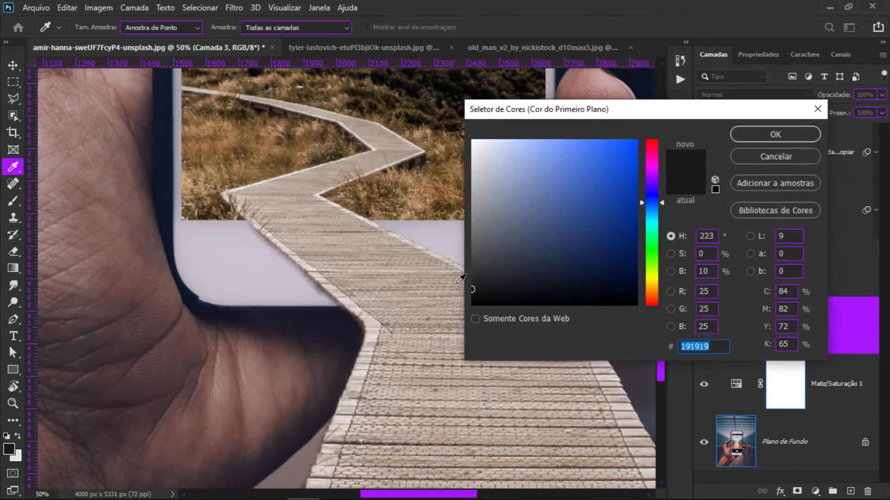
{"action": "left_click_drag", "start_coordinate": [472, 293], "coordinate": [471, 297]}
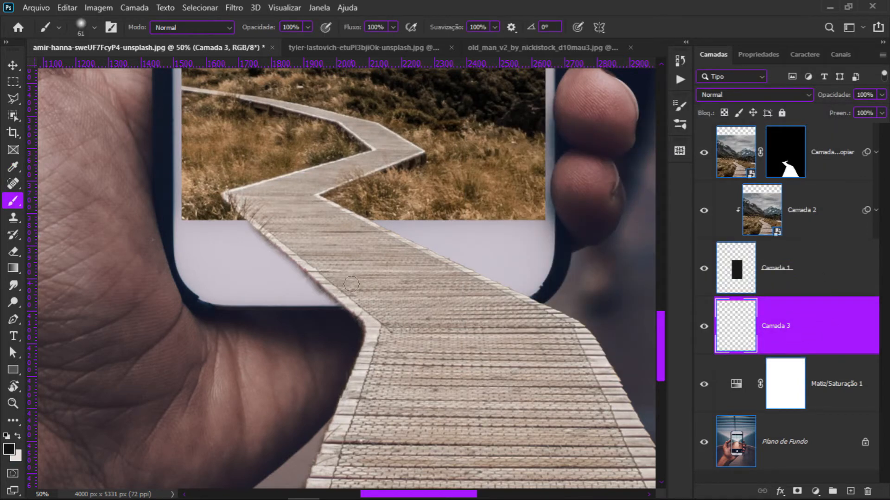
Paint a soft shadow on Camada 3 with a 175 px brush, along the boardwalk's left edge over the phone's lower bezel.
{"action": "key", "text": "bracketright"}
{"action": "key", "text": "bracketright"}
{"action": "key", "text": "bracketright"}
{"action": "key", "text": "bracketright"}
{"action": "key", "text": "bracketright"}
{"action": "key", "text": "bracketright"}
{"action": "key", "text": "bracketright"}
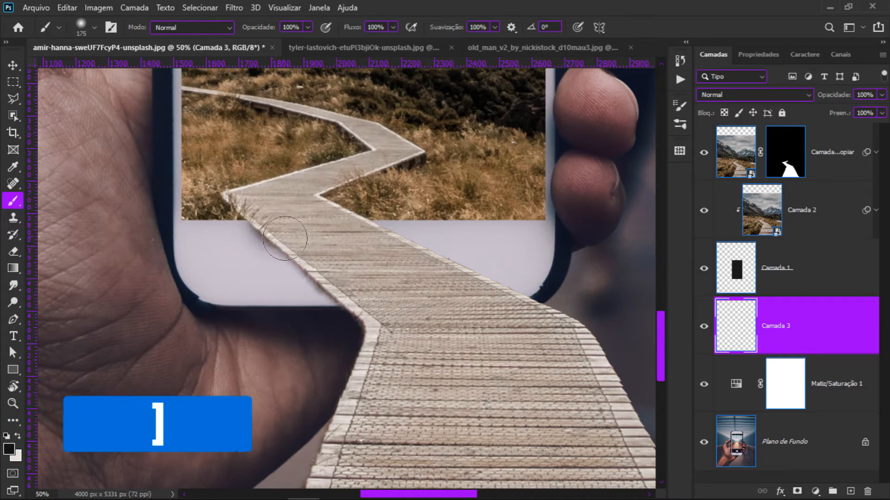
{"action": "mouse_move", "coordinate": [314, 271]}
{"action": "left_mouse_down"}
{"action": "mouse_move", "coordinate": [306, 278]}
{"action": "mouse_move", "coordinate": [332, 291]}
{"action": "mouse_move", "coordinate": [325, 296]}
{"action": "mouse_move", "coordinate": [331, 285]}
{"action": "mouse_move", "coordinate": [287, 269]}
{"action": "mouse_move", "coordinate": [262, 243]}
{"action": "mouse_move", "coordinate": [299, 283]}
{"action": "mouse_move", "coordinate": [319, 330]}
{"action": "left_mouse_up"}
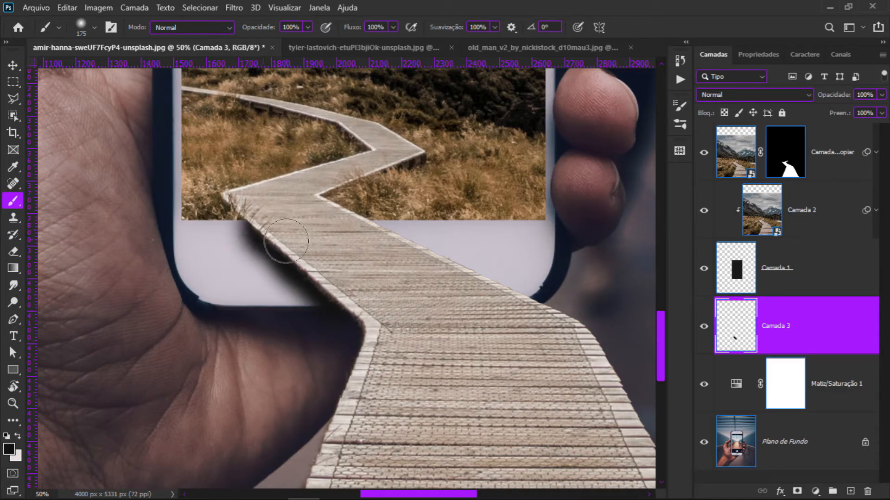
Trim the excess of the painted boardwalk shadow on Camada 3 with the Eraser tool.
{"action": "key", "text": "e"}
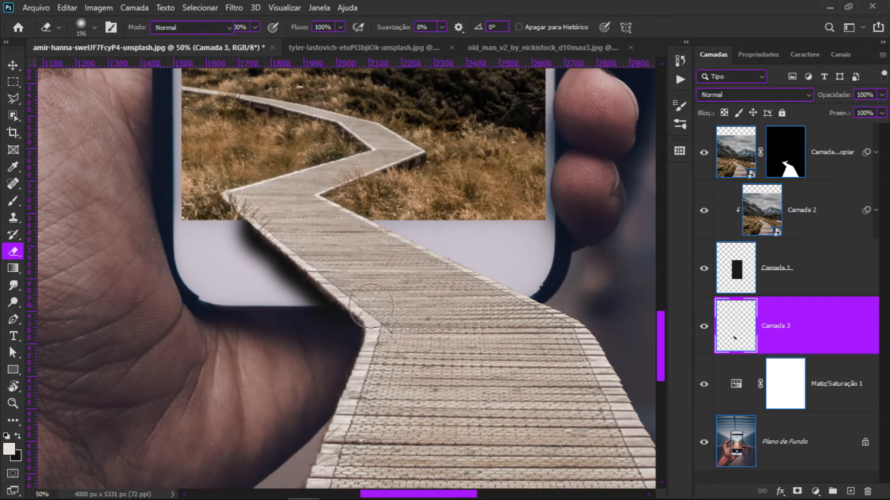
{"action": "key", "text": "b"}
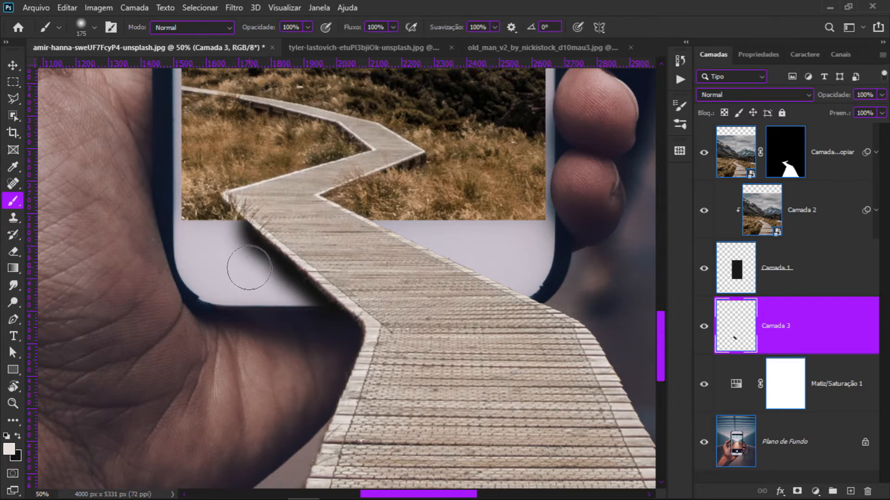
{"action": "key", "text": "e"}
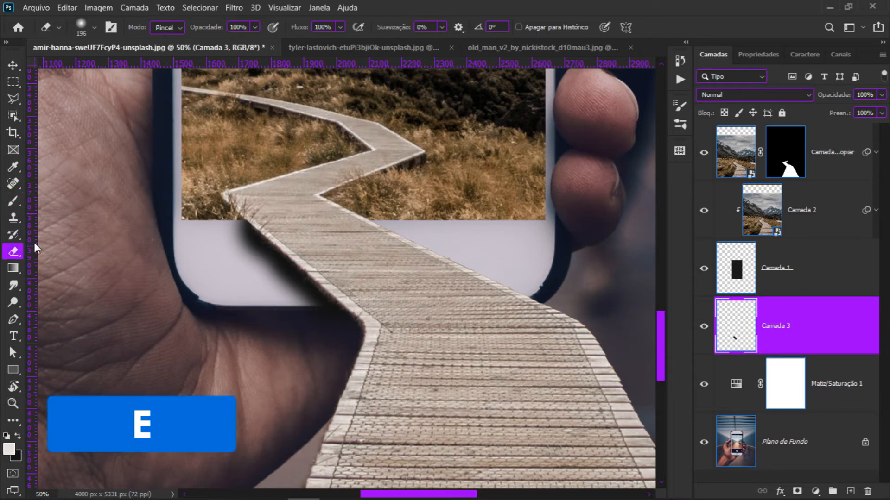
{"action": "right_click", "coordinate": [13, 251]}
{"action": "left_click", "coordinate": [63, 252]}
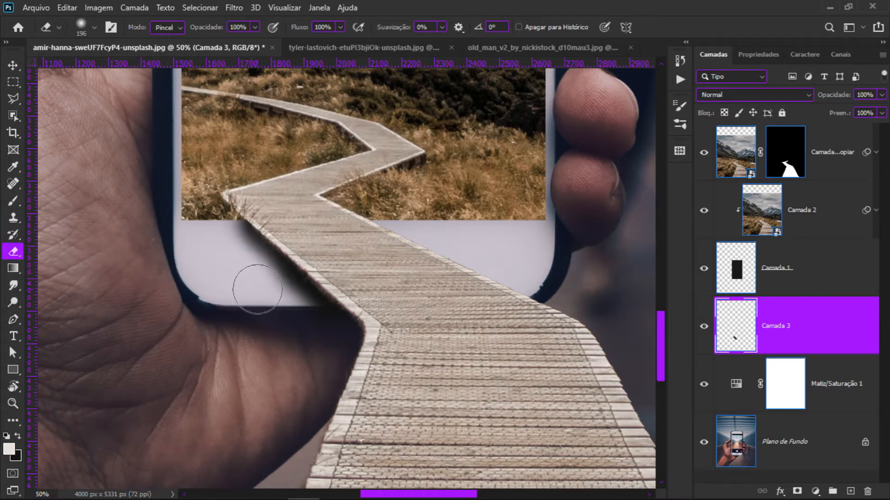
{"action": "left_click", "coordinate": [295, 325]}
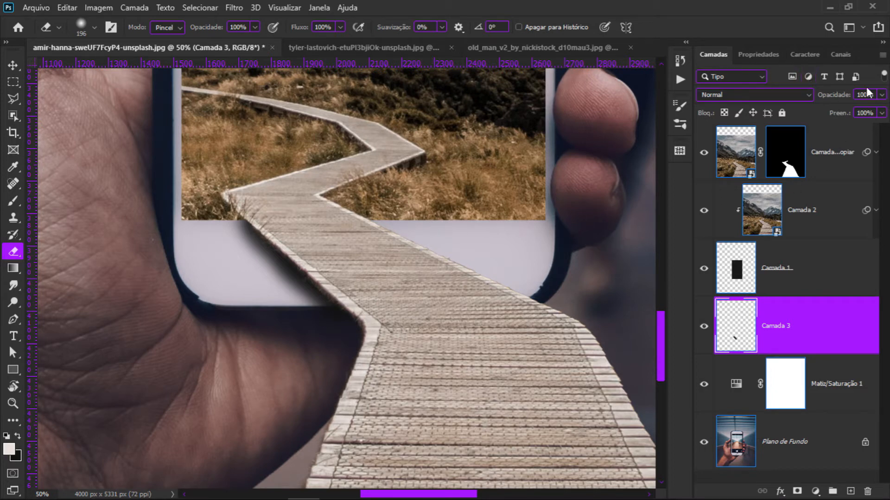
Set the shadow layer Camada 3 to 60% opacity and the Multiplicação blend mode.
{"action": "left_click_drag", "start_coordinate": [830, 95], "coordinate": [836, 100]}
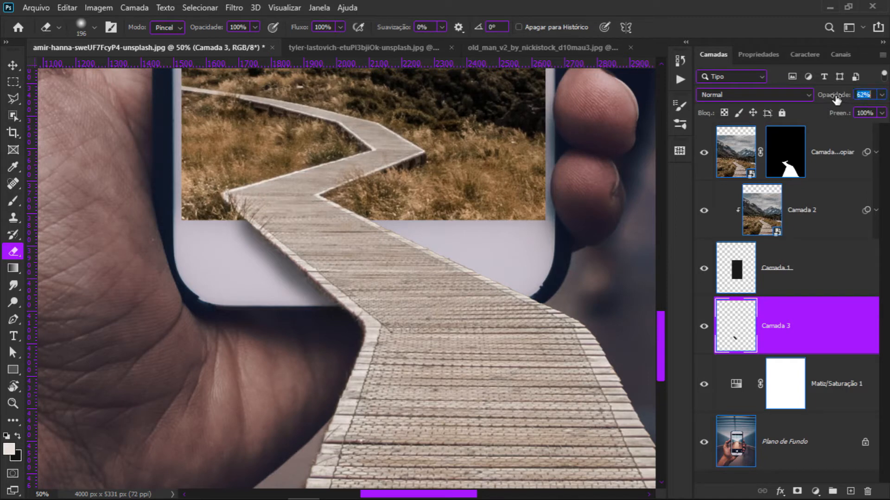
{"action": "left_click", "coordinate": [801, 98]}
{"action": "left_click", "coordinate": [766, 145]}
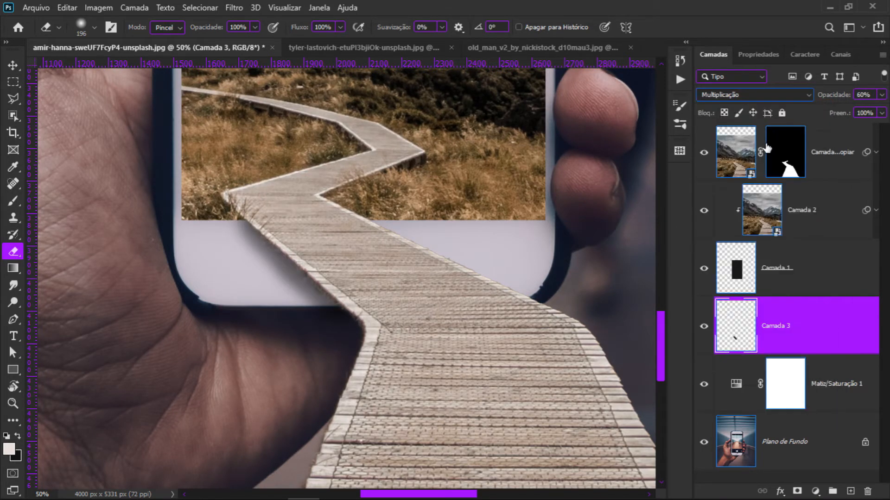
{"action": "left_click", "coordinate": [776, 95]}
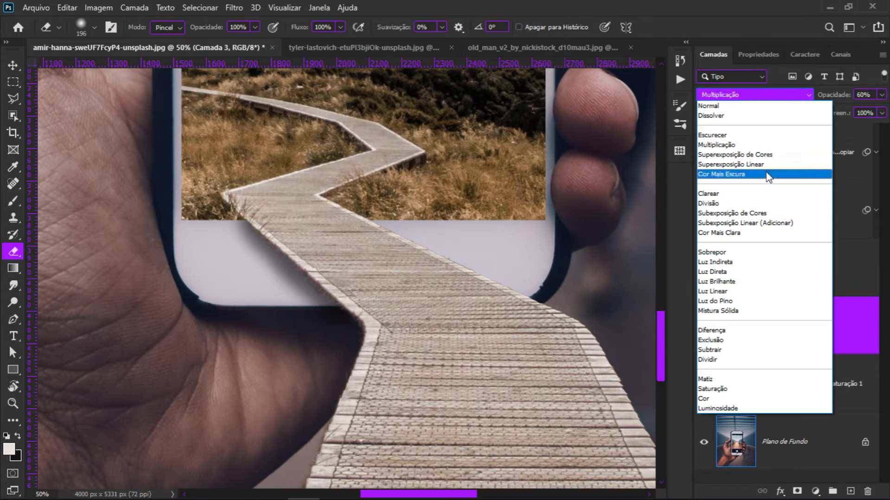
{"action": "left_click", "coordinate": [762, 145]}
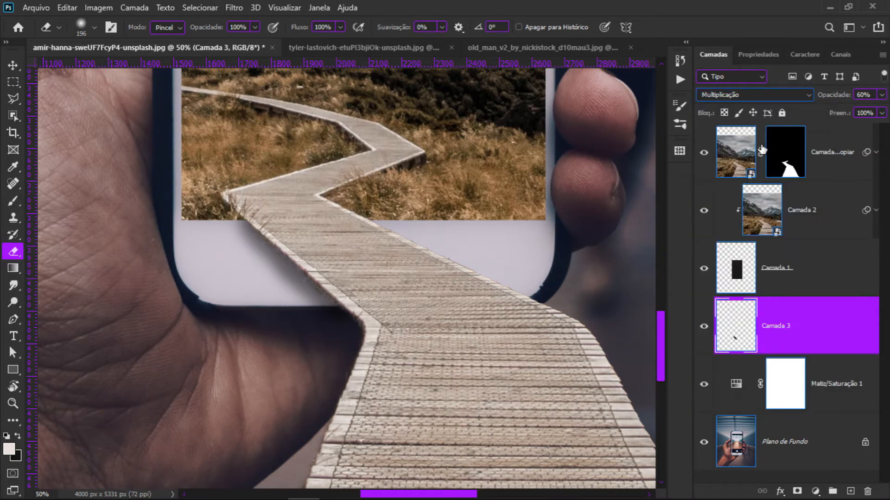
Examine how the boardwalk shadow blends into the whole composition and around the phone's lower edge.
{"action": "key", "text": "z"}
{"action": "left_click", "coordinate": [468, 206], "text": "alt"}
{"action": "left_click", "coordinate": [458, 197], "text": "alt"}
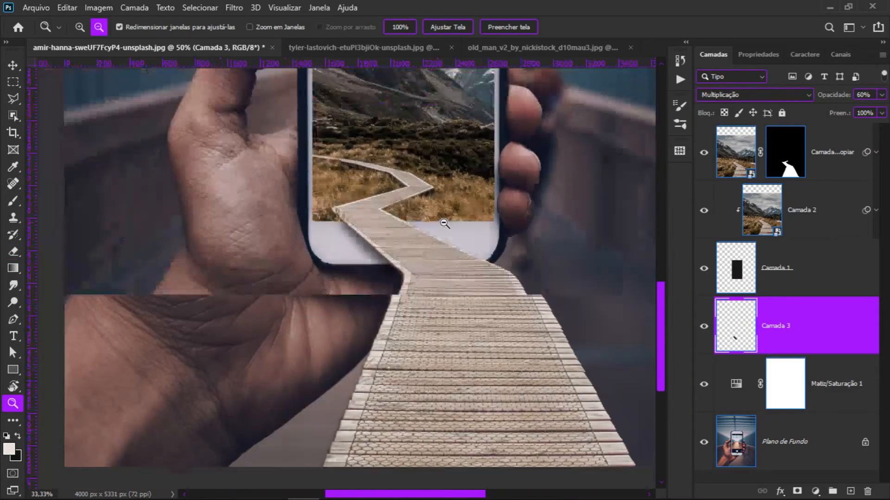
{"action": "left_click", "coordinate": [449, 190], "text": "alt"}
{"action": "left_click", "coordinate": [443, 184], "text": "alt"}
{"action": "left_click_drag", "start_coordinate": [442, 184], "coordinate": [402, 243]}
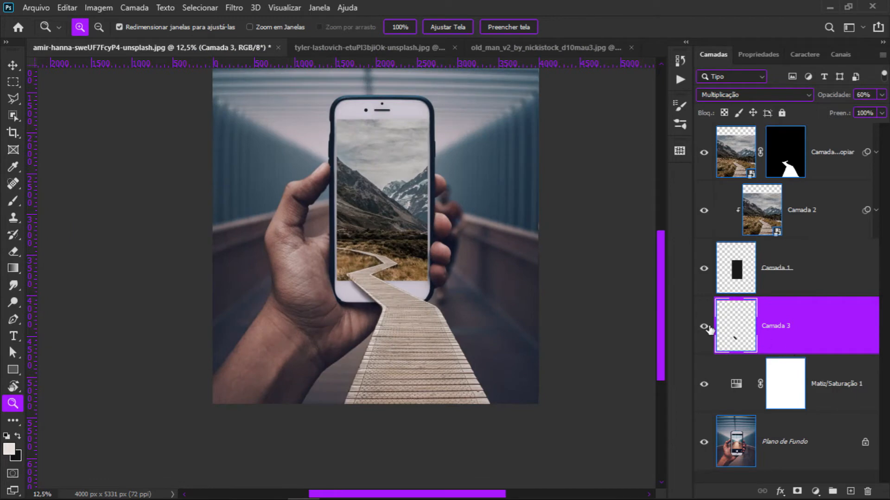
{"action": "left_click", "coordinate": [373, 299]}
{"action": "left_click", "coordinate": [405, 187], "text": "alt"}
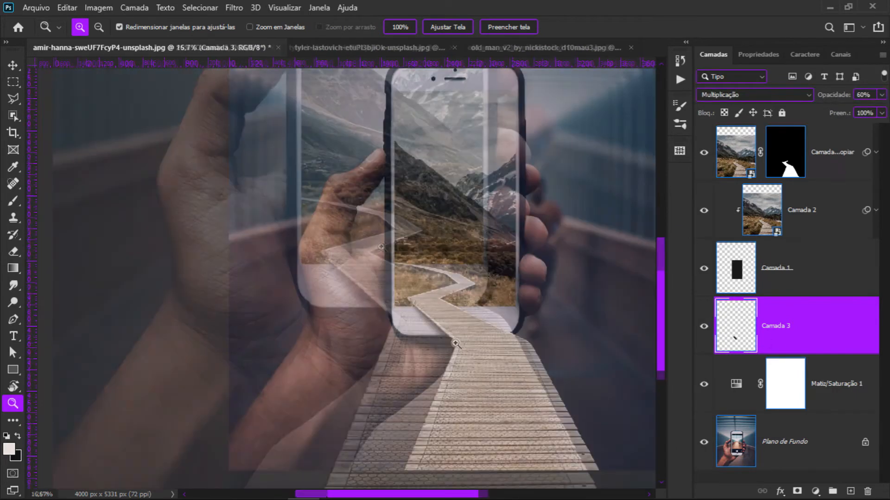
{"action": "left_click_drag", "start_coordinate": [432, 313], "coordinate": [381, 348]}
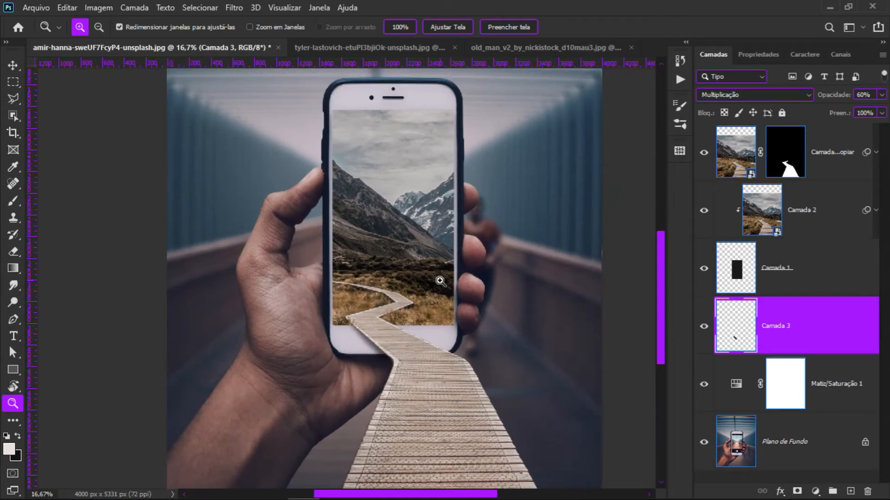
Add a Levels adjustment affecting only the masked boardwalk layer, with output levels of 0 and 97.
{"action": "left_click", "coordinate": [830, 154]}
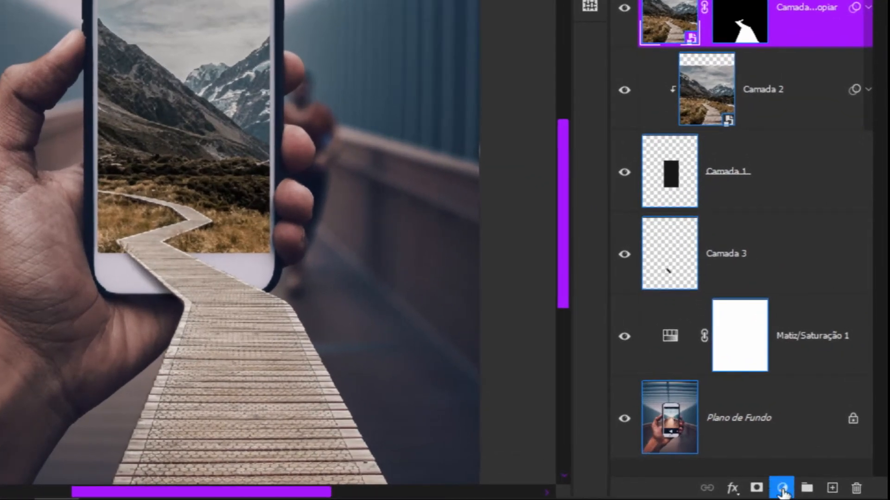
{"action": "left_click", "coordinate": [779, 488]}
{"action": "left_click", "coordinate": [786, 236]}
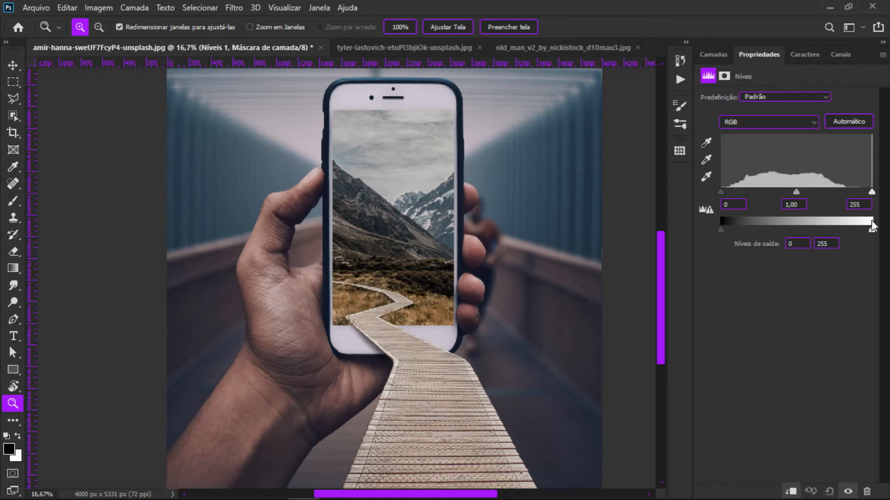
{"action": "left_click_drag", "start_coordinate": [871, 233], "coordinate": [778, 233]}
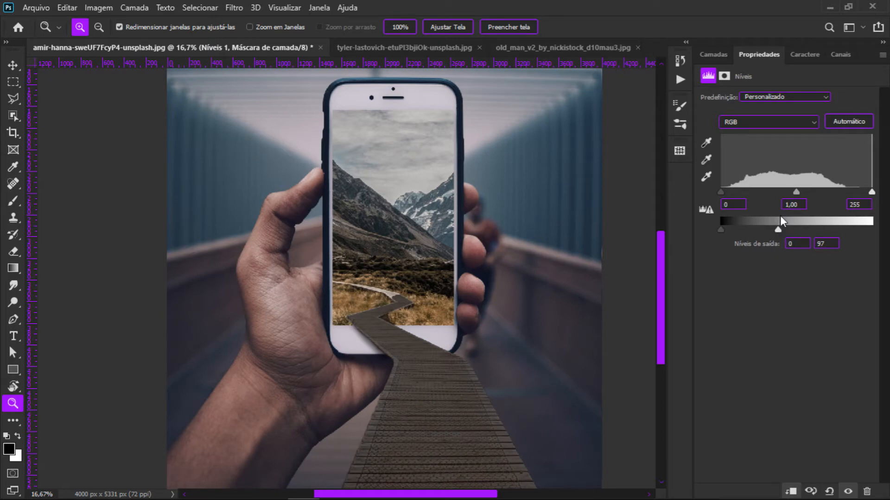
{"action": "left_click_drag", "start_coordinate": [721, 230], "coordinate": [755, 229]}
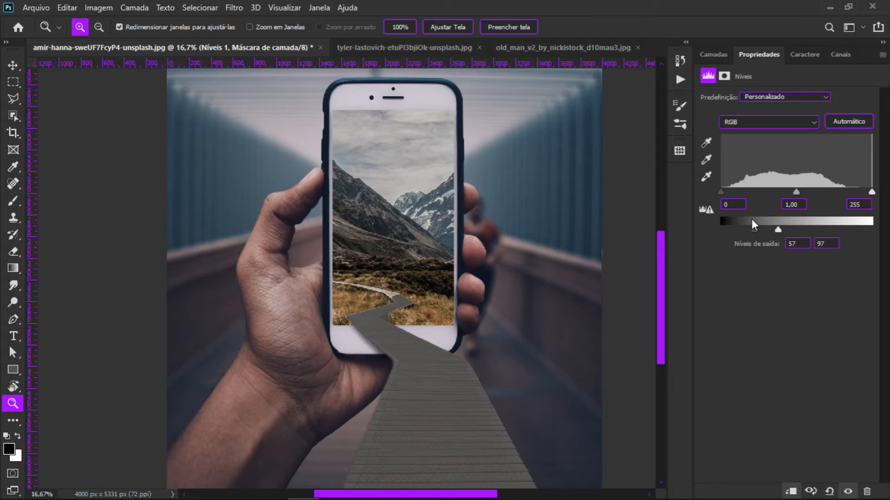
{"action": "left_click_drag", "start_coordinate": [754, 229], "coordinate": [689, 226]}
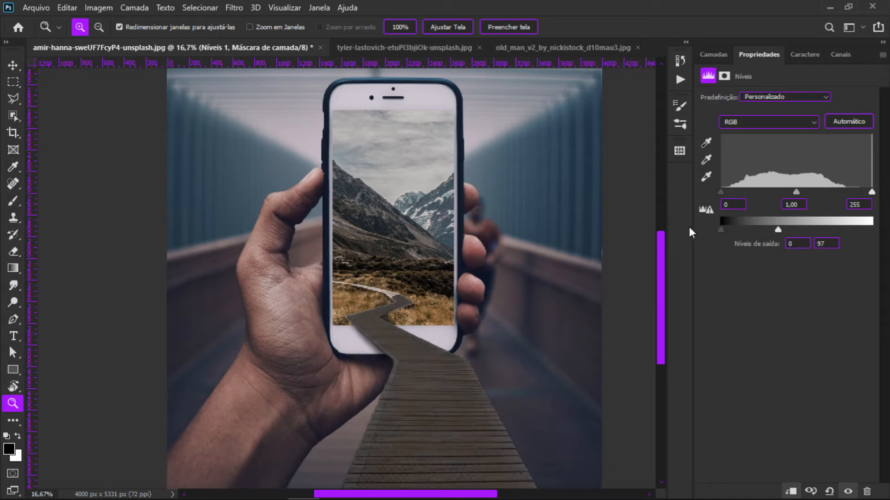
Set the Níveis 1 adjustment to a midtone of 0,74 and output levels of 0 and 192, and compare the boardwalk layer on and off.
{"action": "left_click_drag", "start_coordinate": [805, 230], "coordinate": [853, 229]}
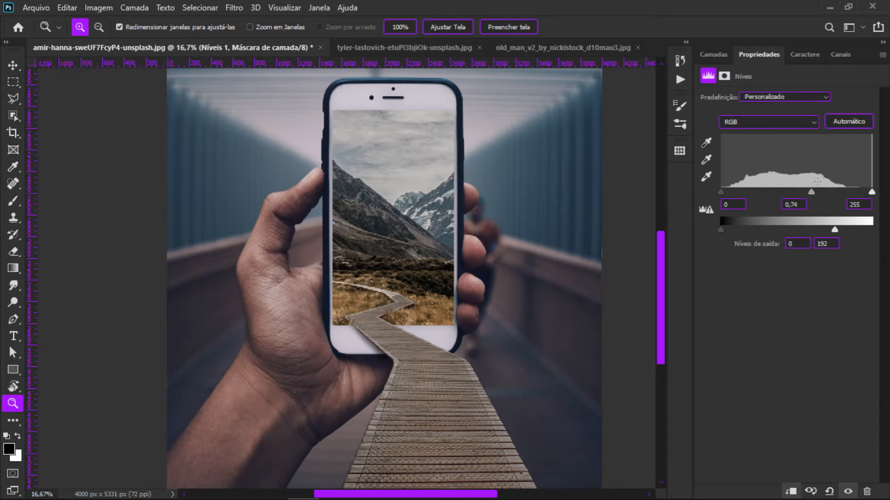
{"action": "left_click", "coordinate": [714, 54]}
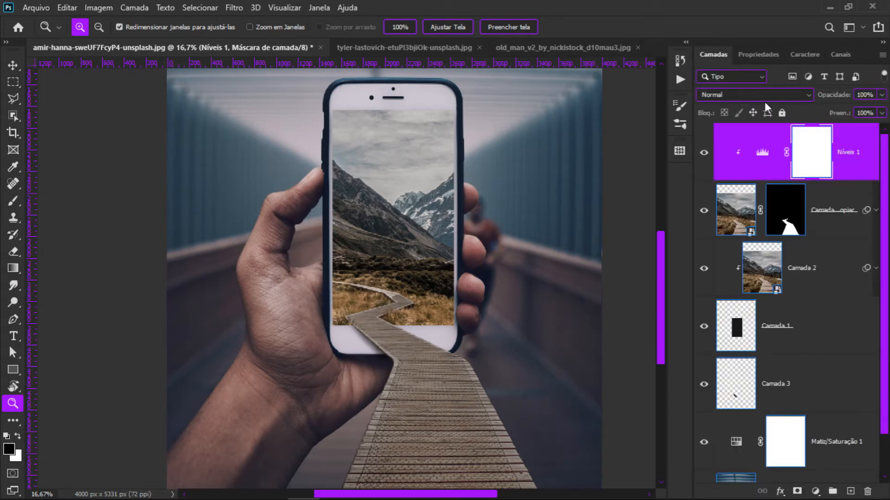
{"action": "left_click", "coordinate": [392, 301]}
{"action": "left_click", "coordinate": [393, 302]}
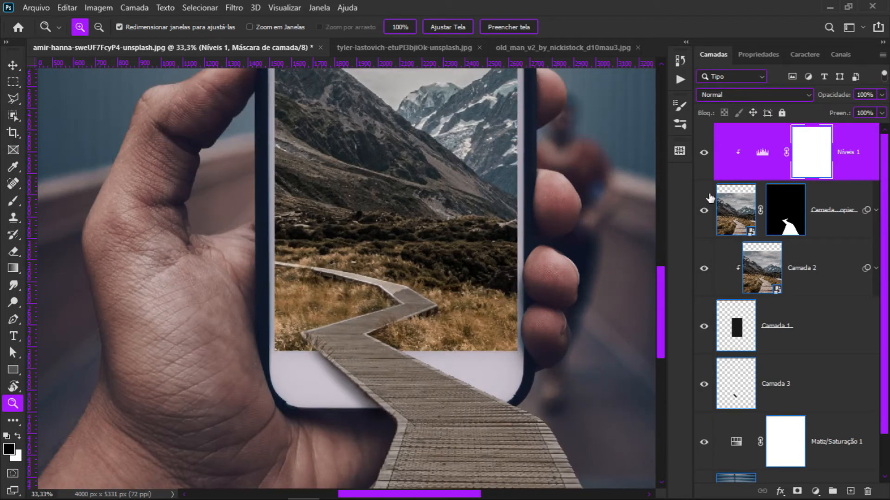
{"action": "left_click", "coordinate": [704, 210]}
{"action": "left_click", "coordinate": [704, 210]}
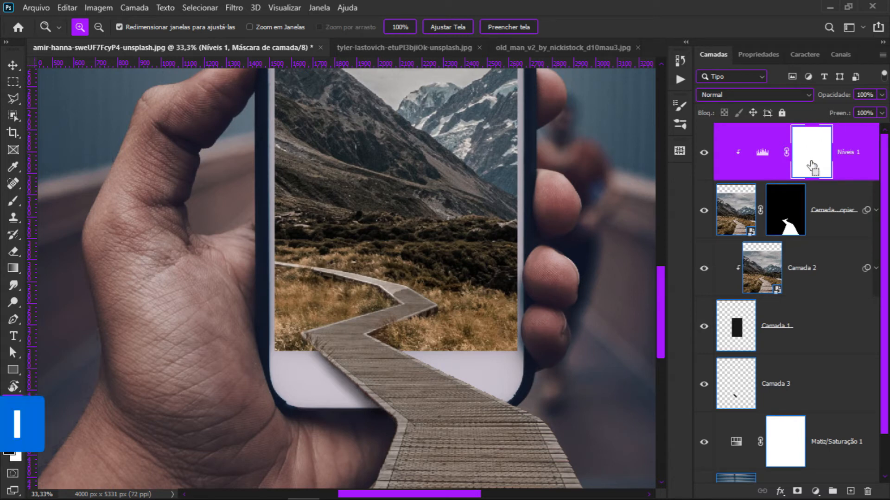
Invert the Níveis 1 mask to black so the darkening is hidden from the whole boardwalk.
{"action": "key", "text": "ctrl+i"}
{"action": "left_click_drag", "start_coordinate": [513, 369], "coordinate": [482, 153]}
{"action": "left_click", "coordinate": [510, 278], "text": "alt"}
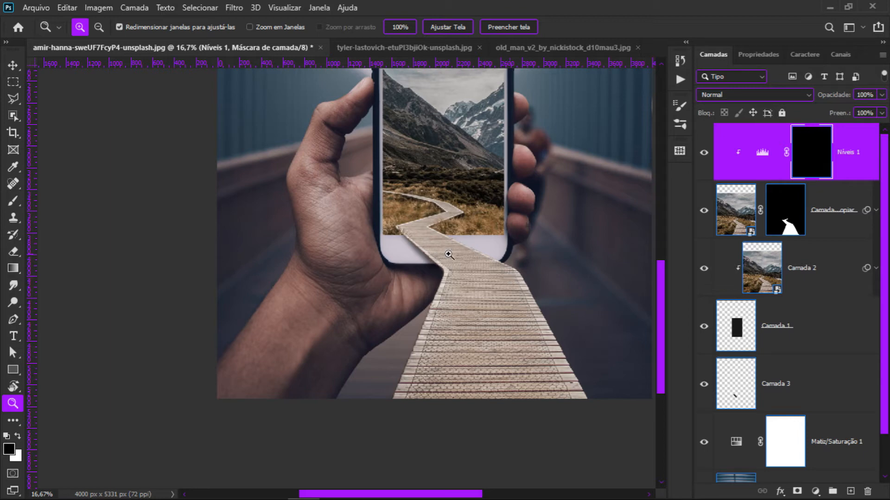
Paint white on the Níveis 1 mask with a soft 1735 px brush over the boardwalk section below the phone.
{"action": "key", "text": "b"}
{"action": "scroll", "coordinate": [472, 246], "scroll_direction": "right", "scroll_amount": 3}
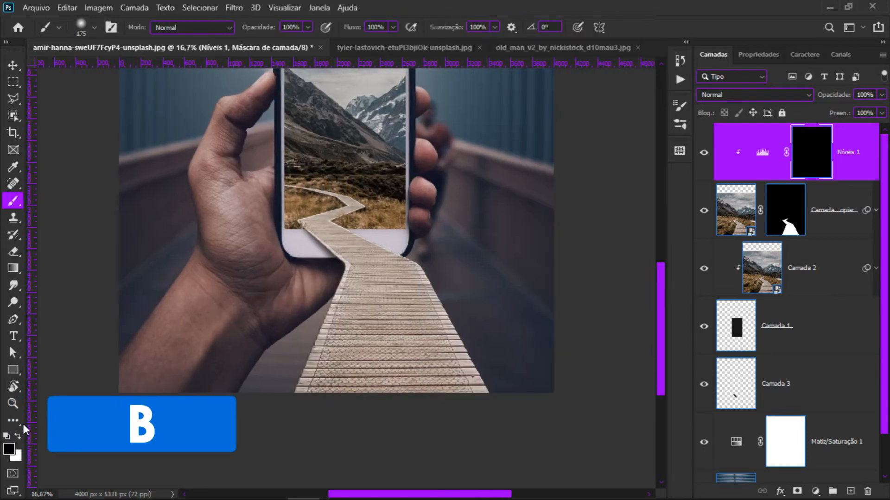
{"action": "left_click", "coordinate": [18, 437]}
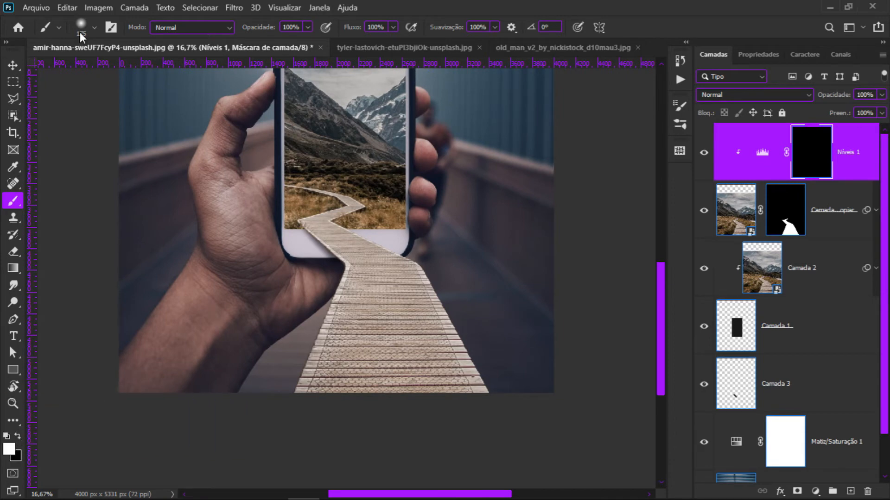
{"action": "left_click_drag", "start_coordinate": [325, 286], "coordinate": [408, 285]}
{"action": "left_click_drag", "start_coordinate": [307, 307], "coordinate": [324, 306]}
{"action": "mouse_move", "coordinate": [410, 347]}
{"action": "left_mouse_down"}
{"action": "mouse_move", "coordinate": [334, 343]}
{"action": "mouse_move", "coordinate": [382, 334]}
{"action": "mouse_move", "coordinate": [392, 314]}
{"action": "mouse_move", "coordinate": [408, 411]}
{"action": "mouse_move", "coordinate": [359, 342]}
{"action": "mouse_move", "coordinate": [443, 391]}
{"action": "mouse_move", "coordinate": [436, 396]}
{"action": "mouse_move", "coordinate": [414, 369]}
{"action": "mouse_move", "coordinate": [436, 363]}
{"action": "mouse_move", "coordinate": [337, 313]}
{"action": "mouse_move", "coordinate": [321, 293]}
{"action": "mouse_move", "coordinate": [324, 328]}
{"action": "mouse_move", "coordinate": [402, 343]}
{"action": "mouse_move", "coordinate": [458, 440]}
{"action": "mouse_move", "coordinate": [487, 373]}
{"action": "left_mouse_up"}
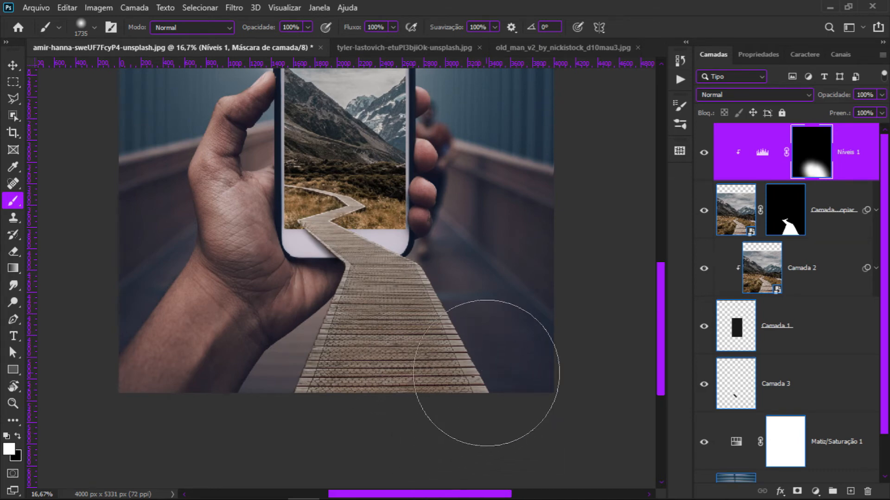
{"action": "mouse_move", "coordinate": [486, 373]}
{"action": "left_mouse_down"}
{"action": "mouse_move", "coordinate": [413, 341]}
{"action": "mouse_move", "coordinate": [457, 407]}
{"action": "mouse_move", "coordinate": [338, 391]}
{"action": "mouse_move", "coordinate": [356, 224]}
{"action": "left_mouse_up"}
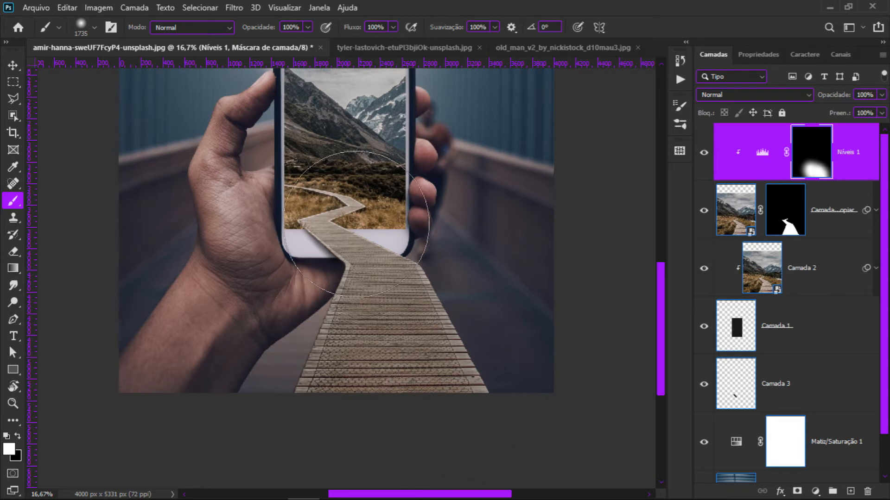
Compare the boardwalk without the Níveis 1 mask, and paint the mask black with a 991 px brush around the path inside the phone screen.
{"action": "key", "text": "z"}
{"action": "left_click", "coordinate": [330, 230]}
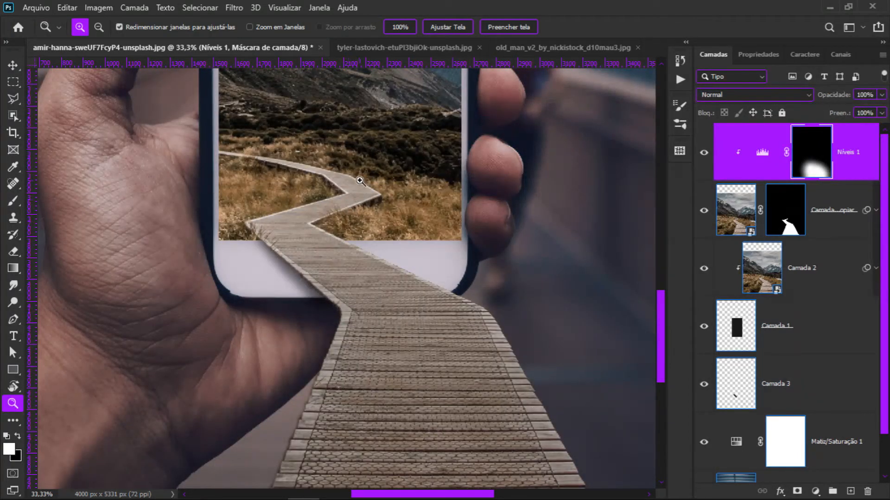
{"action": "left_click", "coordinate": [806, 159], "text": "shift"}
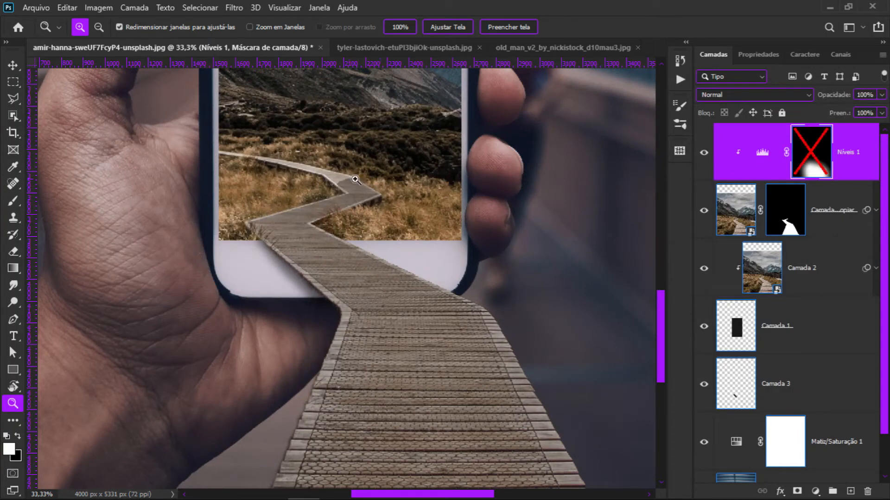
{"action": "left_click", "coordinate": [838, 154], "text": "shift"}
{"action": "key", "text": "b"}
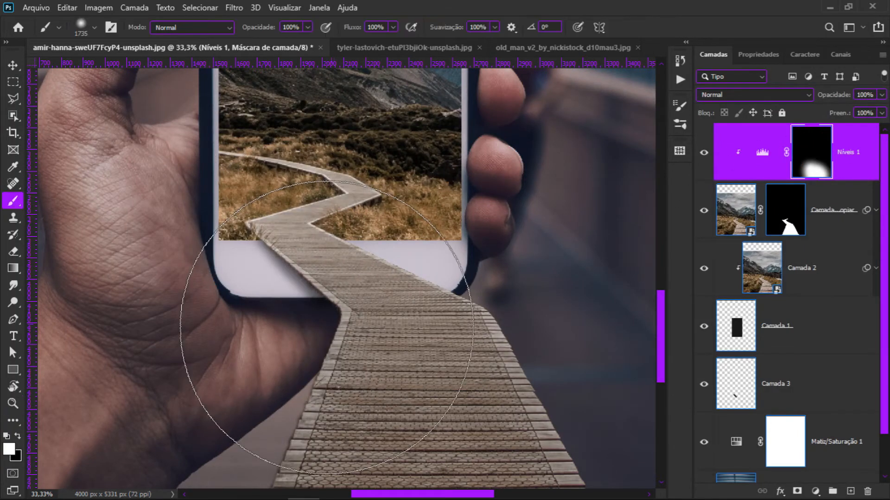
{"action": "key", "text": "x"}
{"action": "left_click_drag", "start_coordinate": [359, 152], "coordinate": [282, 153]}
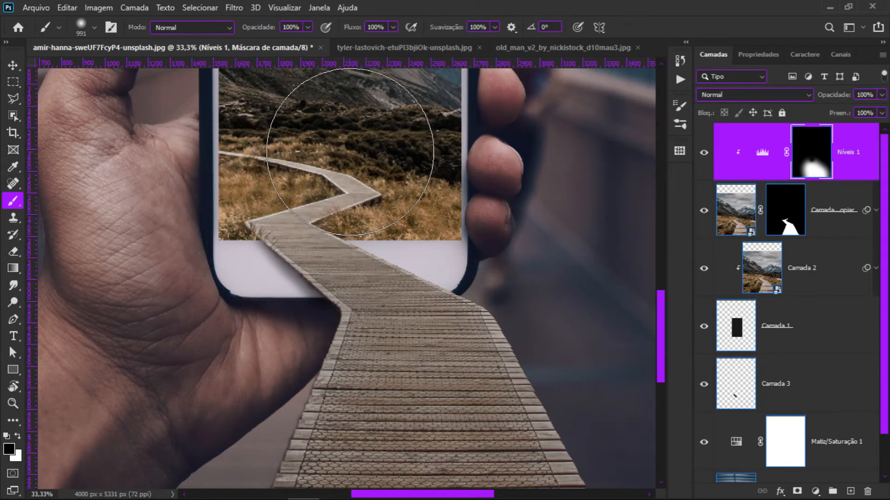
Set the opacity of the Níveis 1 adjustment layer to 80%.
{"action": "key", "text": "z"}
{"action": "left_click", "coordinate": [537, 320], "text": "alt"}
{"action": "left_click", "coordinate": [538, 320], "text": "alt"}
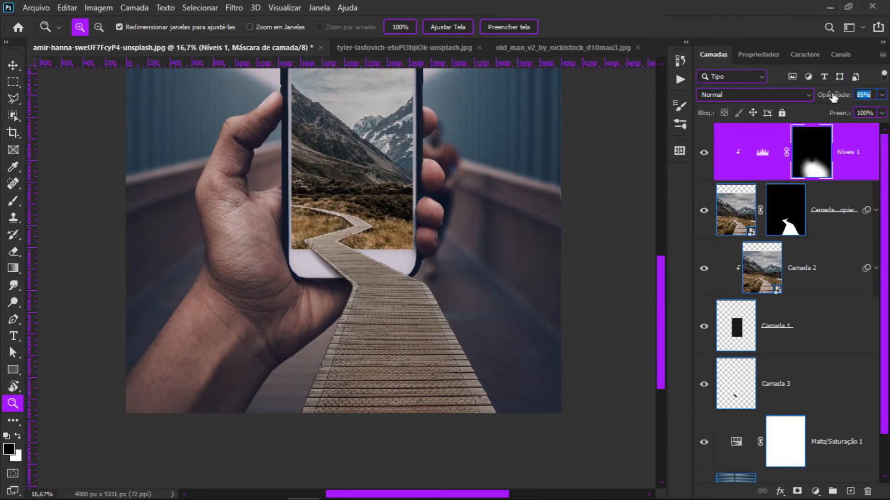
{"action": "key", "text": "Return"}
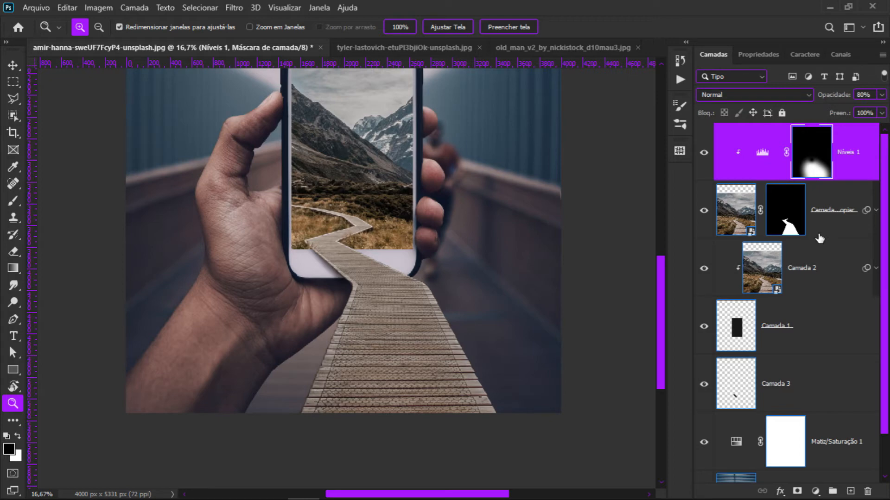
Create the empty layer Camada 4 above Níveis 1 and clip it to the masked boardwalk layer.
{"action": "left_click", "coordinate": [852, 491]}
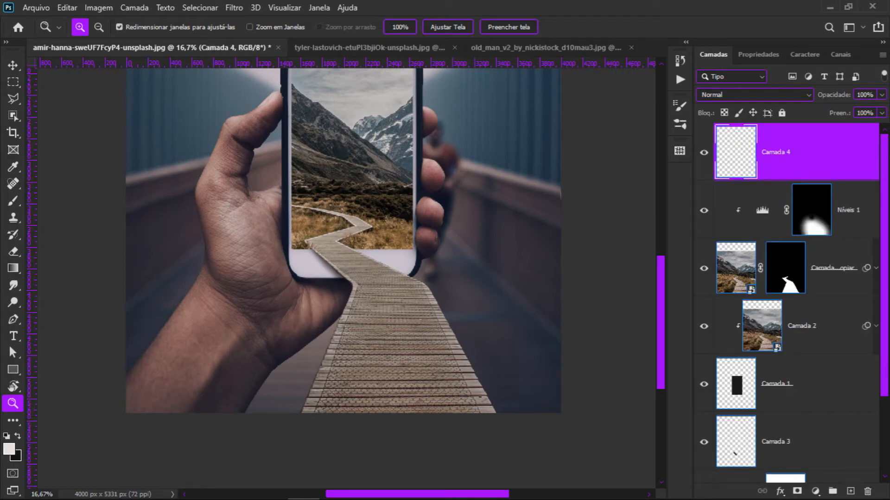
{"action": "key", "text": "alt"}
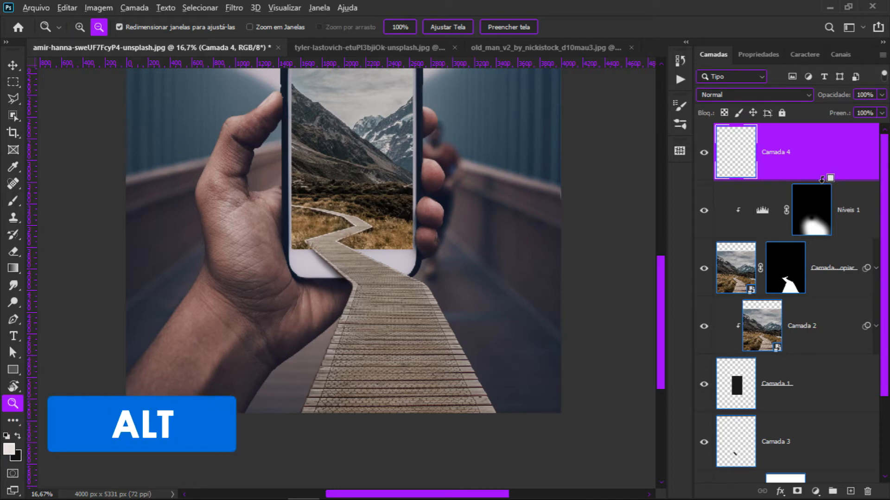
{"action": "left_click", "coordinate": [834, 178], "text": "alt"}
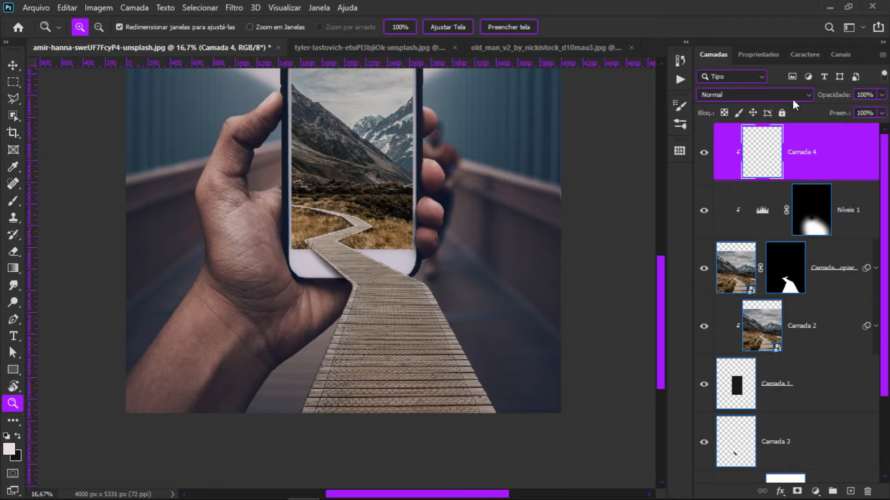
Try painting light and dark shading over the boardwalk on Camada 4 with a soft 2107 px brush, and undo the strokes.
{"action": "key", "text": "b"}
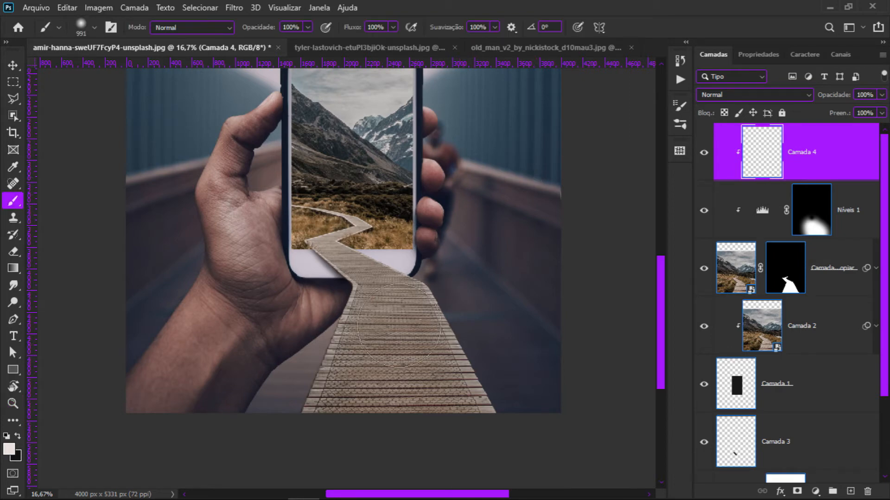
{"action": "left_click", "coordinate": [85, 25]}
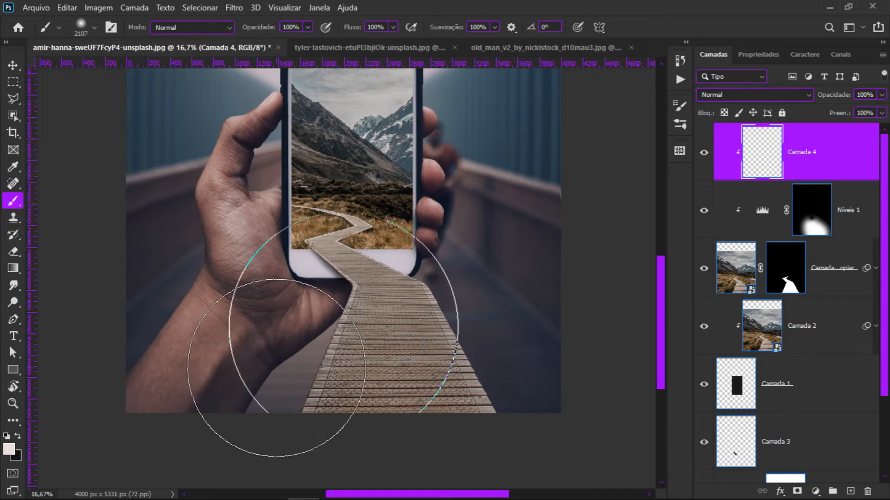
{"action": "left_click_drag", "start_coordinate": [453, 374], "coordinate": [487, 377]}
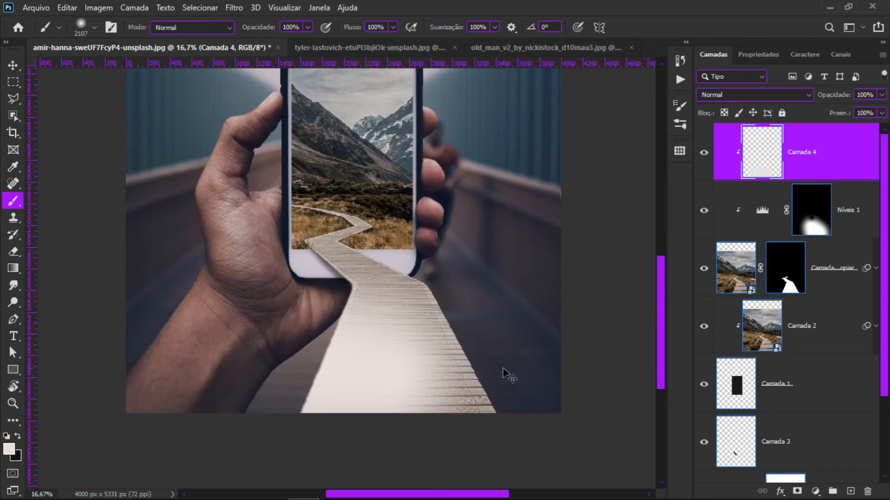
{"action": "key", "text": "ctrl+z"}
{"action": "key", "text": "x"}
{"action": "mouse_move", "coordinate": [528, 356]}
{"action": "left_mouse_down"}
{"action": "mouse_move", "coordinate": [360, 387]}
{"action": "mouse_move", "coordinate": [329, 363]}
{"action": "mouse_move", "coordinate": [274, 367]}
{"action": "mouse_move", "coordinate": [270, 356]}
{"action": "left_mouse_up"}
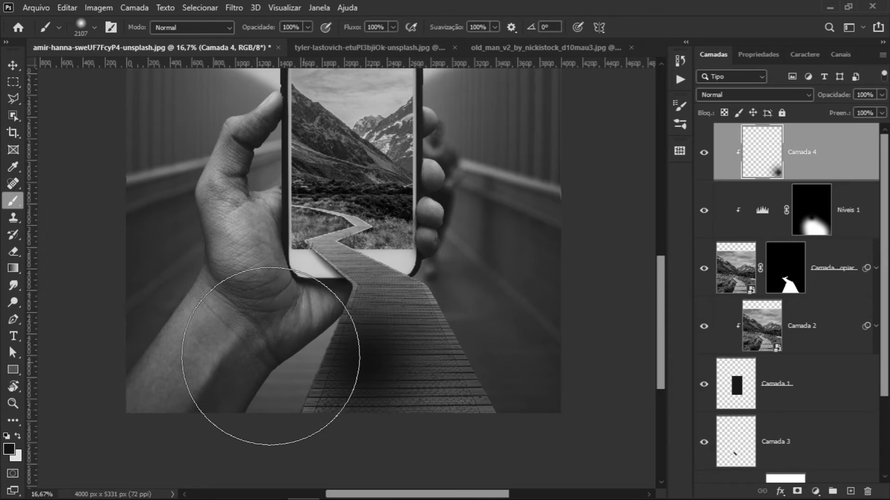
{"action": "key", "text": "ctrl+z"}
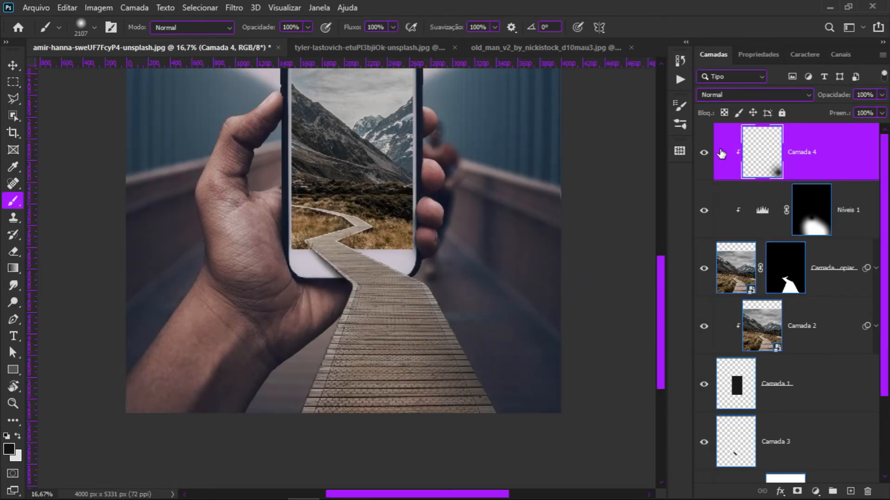
{"action": "key", "text": "ctrl+z"}
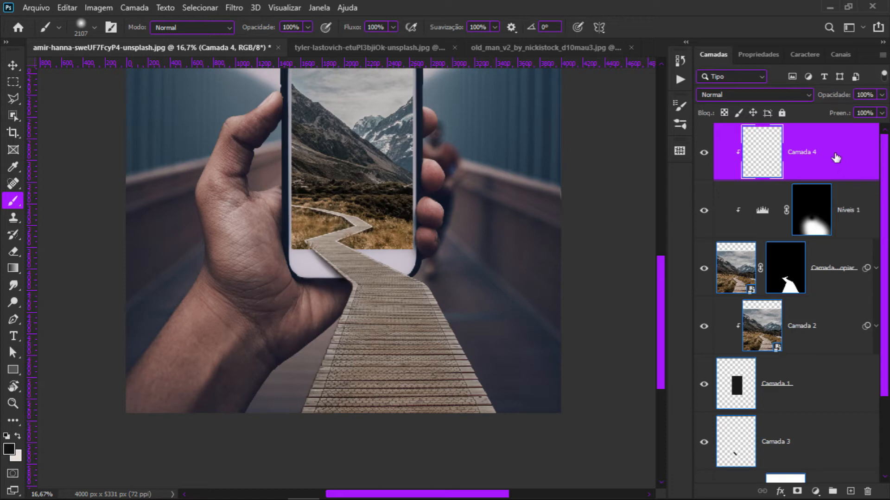
Release Camada 4 from its clipping mask and move it between Camada 1 and Camada 3.
{"action": "key", "text": "ctrl+alt+g"}
{"action": "left_click_drag", "start_coordinate": [826, 162], "coordinate": [788, 412]}
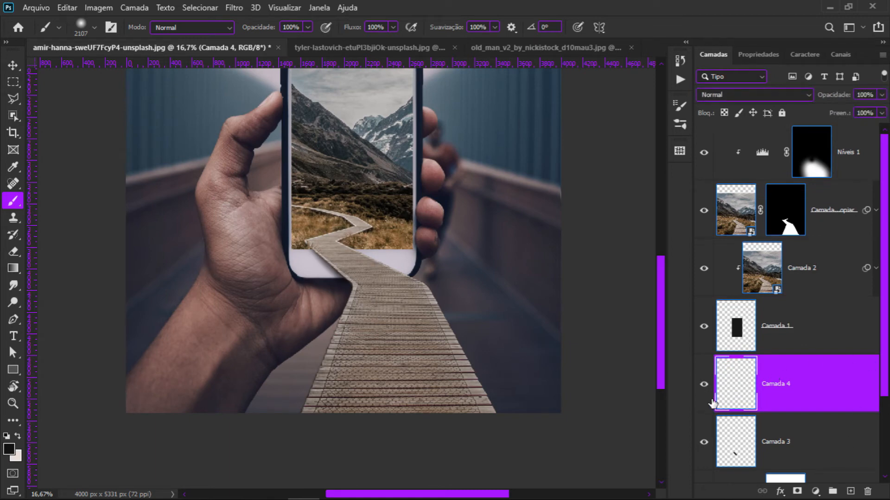
Paint soft black shading with the 2107 px brush on Camada 4 across the background and wrist on both sides of the boardwalk.
{"action": "scroll", "coordinate": [713, 401], "scroll_direction": "down", "scroll_amount": 1}
{"action": "mouse_move", "coordinate": [398, 348]}
{"action": "left_mouse_down"}
{"action": "mouse_move", "coordinate": [527, 357]}
{"action": "mouse_move", "coordinate": [506, 338]}
{"action": "mouse_move", "coordinate": [338, 394]}
{"action": "mouse_move", "coordinate": [302, 394]}
{"action": "mouse_move", "coordinate": [300, 377]}
{"action": "mouse_move", "coordinate": [309, 376]}
{"action": "left_mouse_up"}
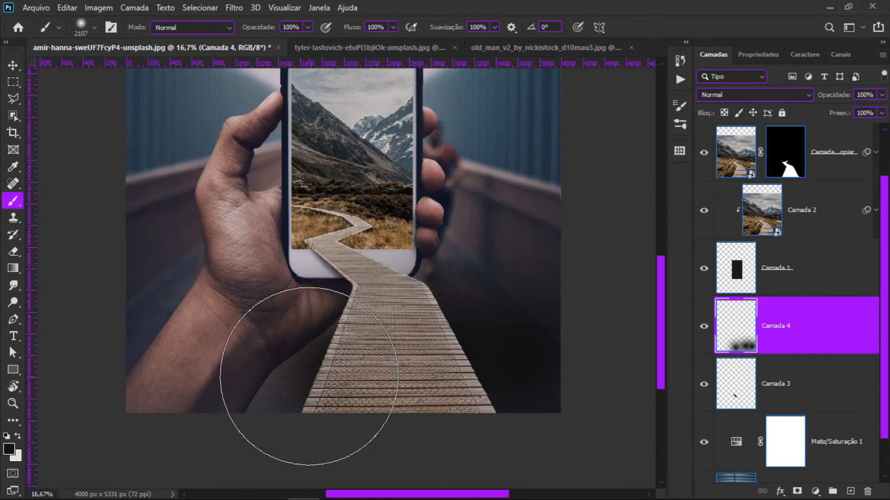
{"action": "left_click_drag", "start_coordinate": [248, 423], "coordinate": [301, 357]}
{"action": "mouse_move", "coordinate": [393, 356]}
{"action": "left_mouse_down"}
{"action": "mouse_move", "coordinate": [298, 358]}
{"action": "mouse_move", "coordinate": [487, 387]}
{"action": "mouse_move", "coordinate": [487, 368]}
{"action": "mouse_move", "coordinate": [534, 440]}
{"action": "left_mouse_up"}
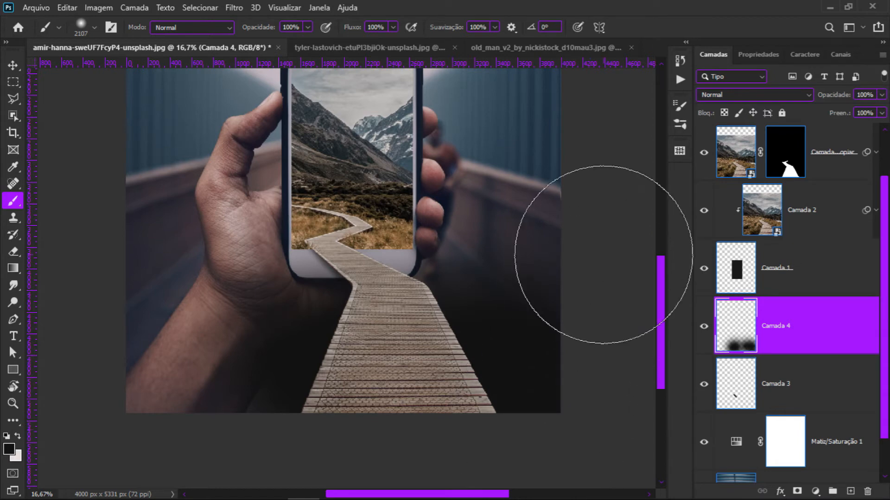
Set Camada 4 to the Multiplicação blend mode at 35% opacity and compare the whole image with and without the shading.
{"action": "left_click", "coordinate": [752, 96]}
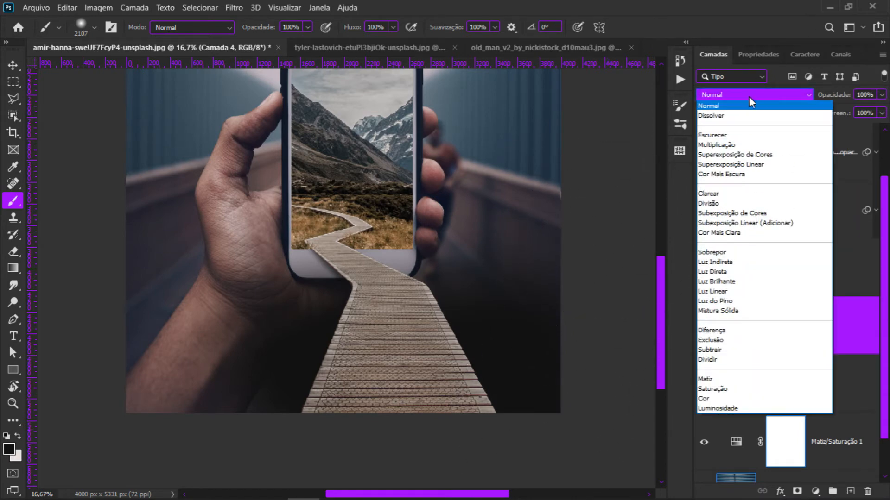
{"action": "left_click", "coordinate": [732, 147]}
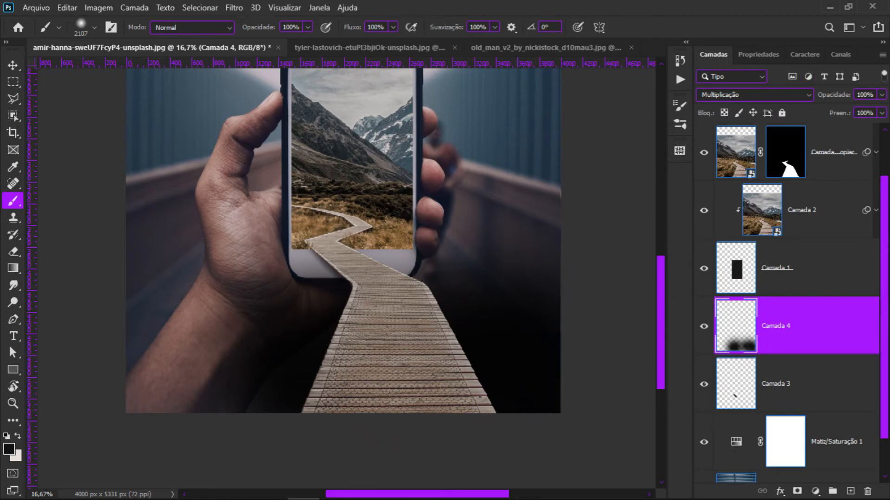
{"action": "left_click_drag", "start_coordinate": [845, 101], "coordinate": [826, 99]}
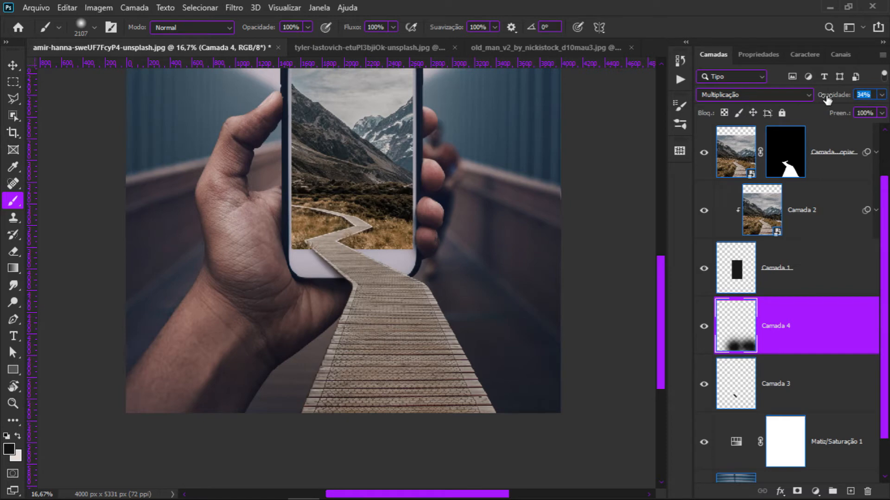
{"action": "key", "text": "z"}
{"action": "left_click", "coordinate": [413, 348], "text": "alt"}
{"action": "left_click", "coordinate": [413, 348], "text": "alt"}
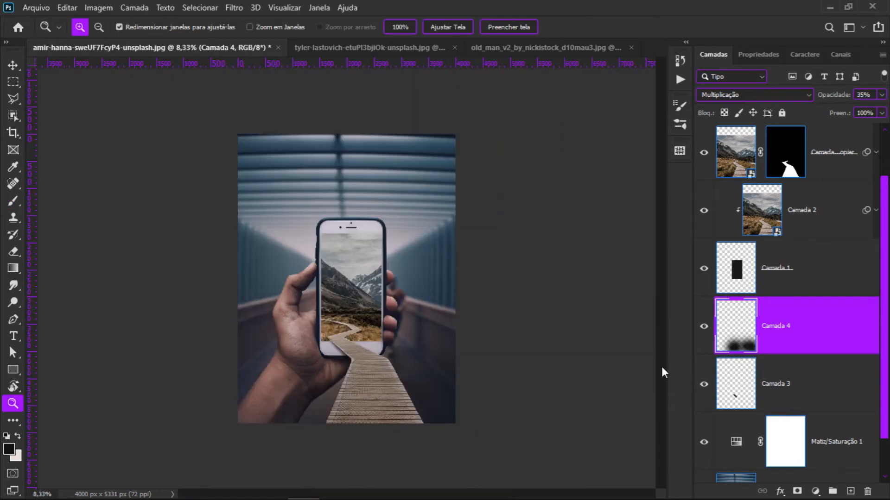
{"action": "left_click", "coordinate": [703, 328]}
{"action": "left_click", "coordinate": [703, 328]}
Paint more black shading on Camada 4 to fill the gap between the two dark areas beneath the boardwalk.
{"action": "left_click", "coordinate": [353, 387]}
{"action": "left_click", "coordinate": [351, 338]}
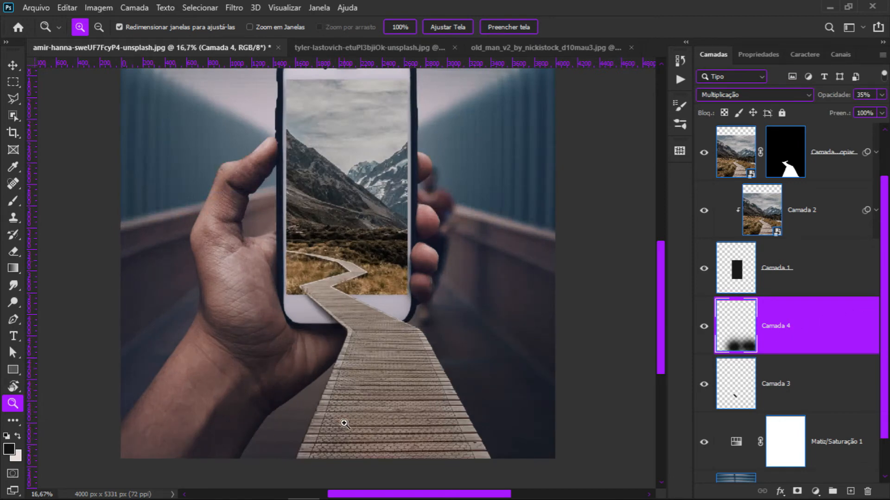
{"action": "key", "text": "b"}
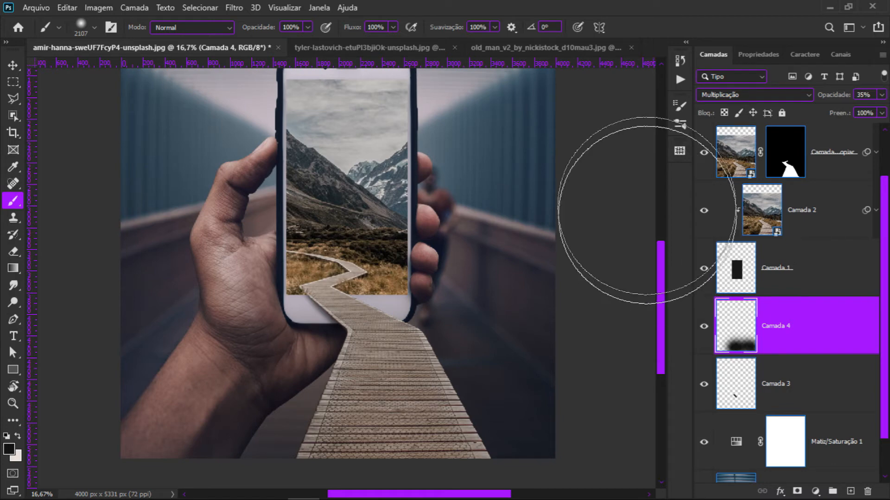
Open the castle photo eric-marty-IZunjrb3soo-unsplash.jpg from the image folder inside Escola Do Design > Vídeos para canal do YT.
{"action": "left_click", "coordinate": [565, 49]}
{"action": "left_click", "coordinate": [271, 46]}
{"action": "left_click", "coordinate": [36, 7]}
{"action": "left_click", "coordinate": [44, 31]}
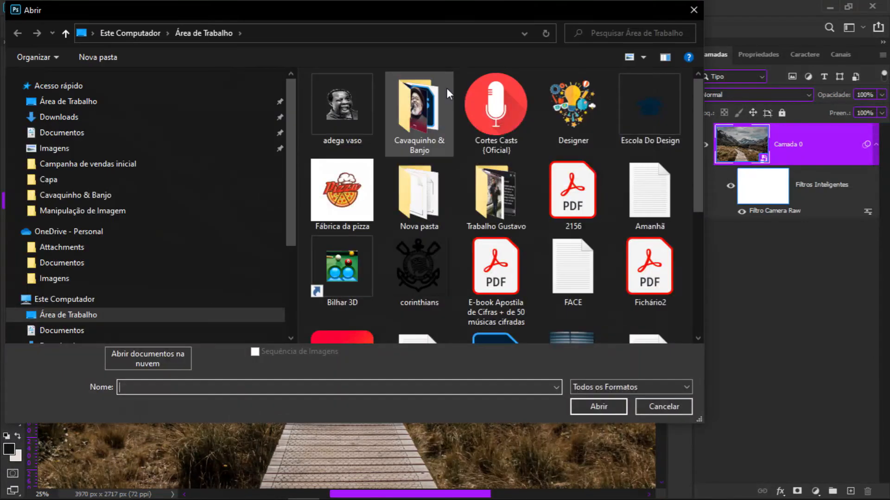
{"action": "double_click", "coordinate": [632, 110]}
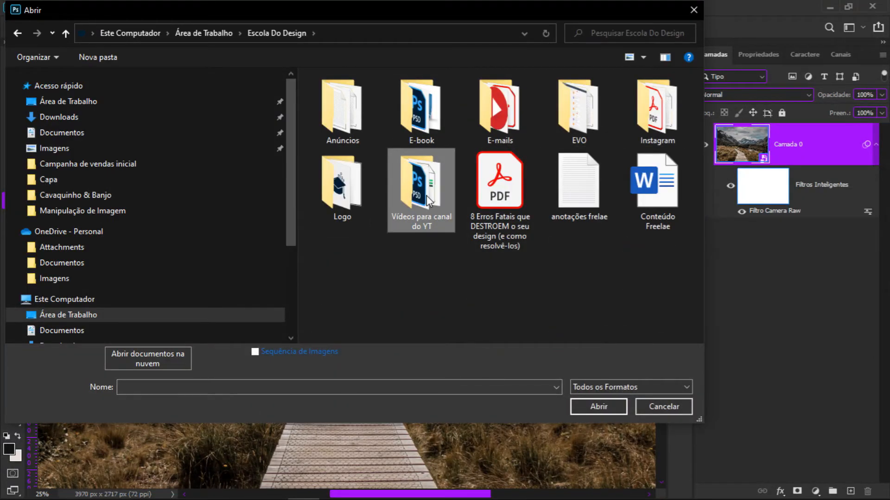
{"action": "double_click", "coordinate": [448, 197]}
{"action": "double_click", "coordinate": [621, 114]}
{"action": "double_click", "coordinate": [416, 109]}
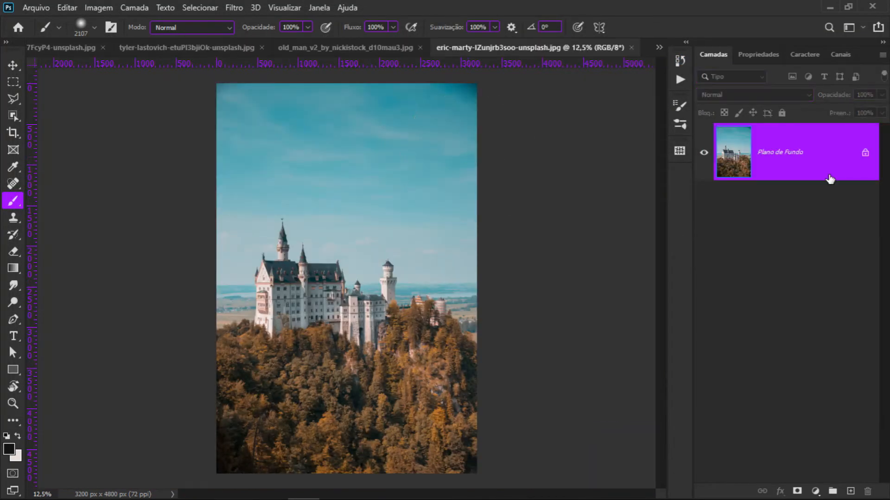
Unlock the castle photo's background layer to turn it into a regular layer.
{"action": "left_click", "coordinate": [865, 153]}
{"action": "key", "text": "v"}
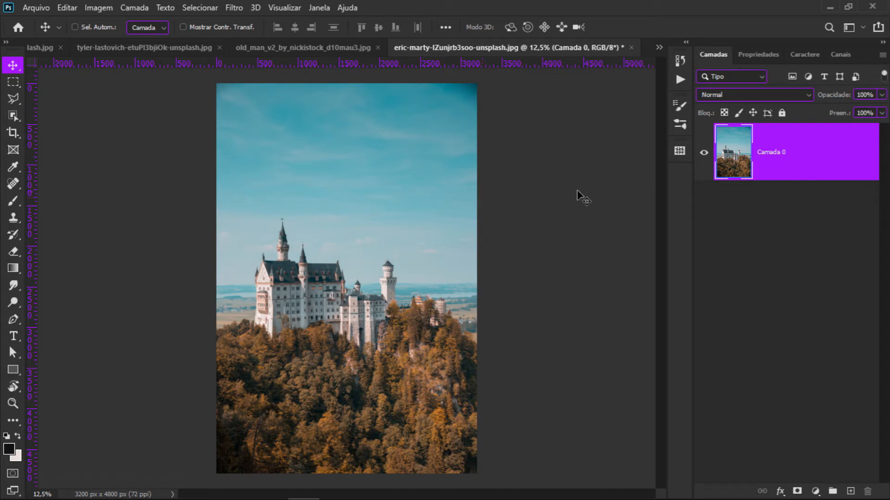
{"action": "key", "text": "ctrl+z"}
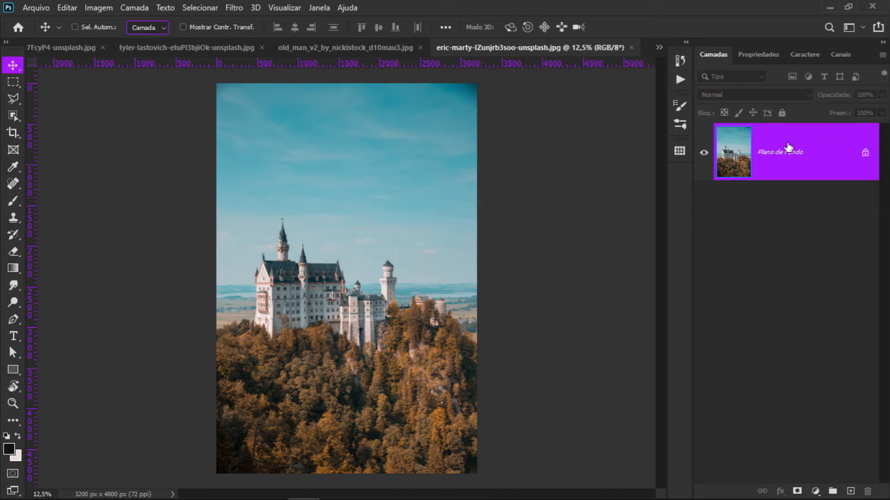
{"action": "left_click", "coordinate": [865, 153]}
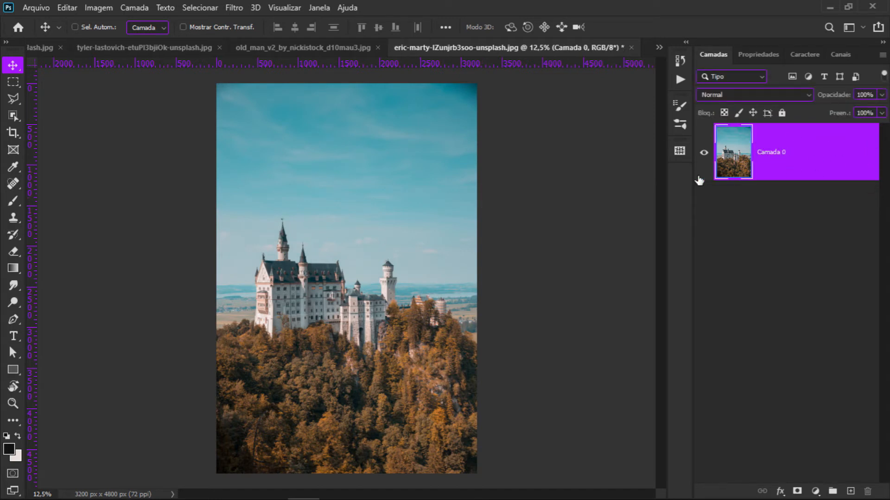
Bring the castle layer into the phone composition, place it directly above Camada 2 and clip it to the phone screen.
{"action": "left_click_drag", "start_coordinate": [332, 174], "coordinate": [418, 230]}
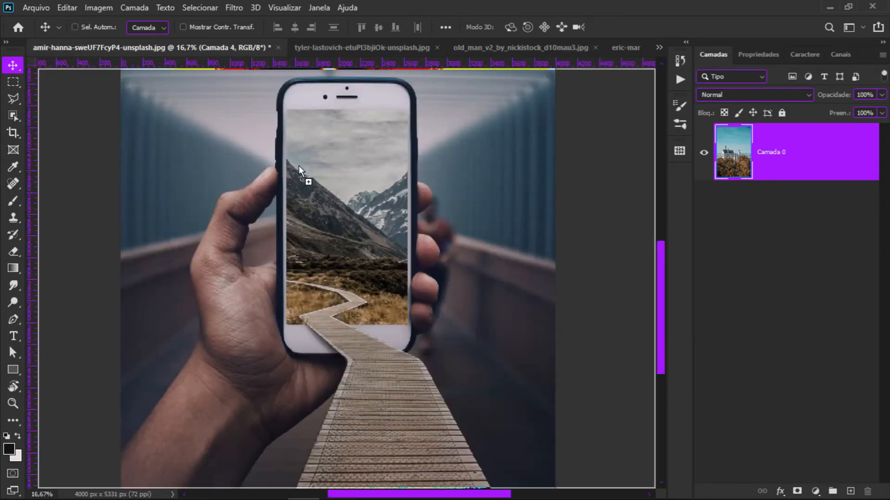
{"action": "left_click_drag", "start_coordinate": [340, 196], "coordinate": [340, 196]}
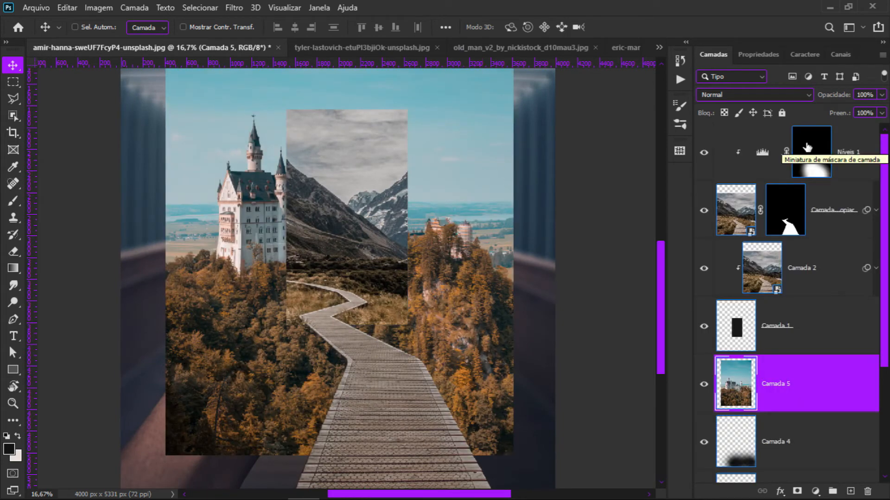
{"action": "left_click_drag", "start_coordinate": [788, 384], "coordinate": [807, 238]}
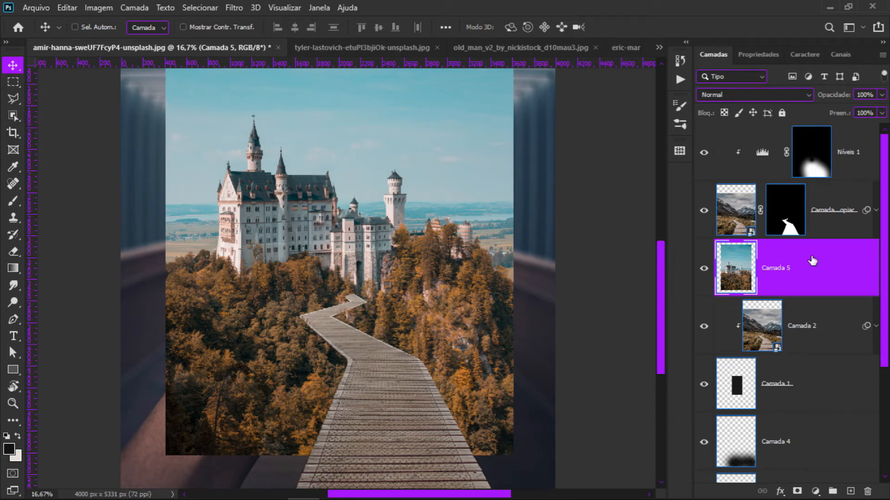
{"action": "left_click", "coordinate": [815, 296], "text": "alt"}
Scale the castle layer down to 43.40% so it fits the phone screen and flip it horizontally.
{"action": "key", "text": "ctrl+t"}
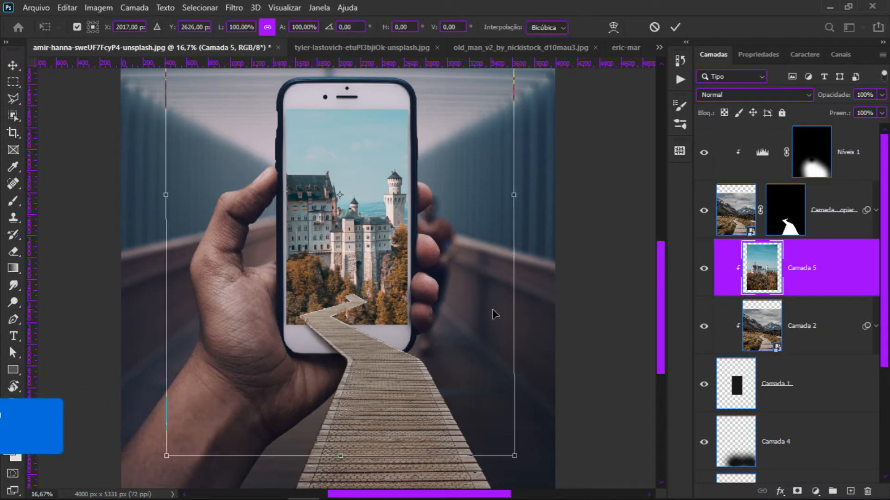
{"action": "left_click_drag", "start_coordinate": [513, 190], "coordinate": [380, 205]}
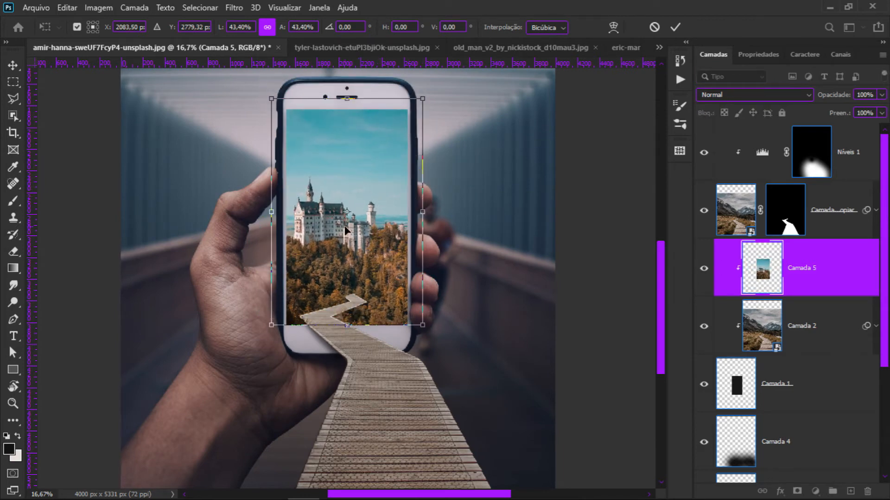
{"action": "right_click", "coordinate": [360, 163]}
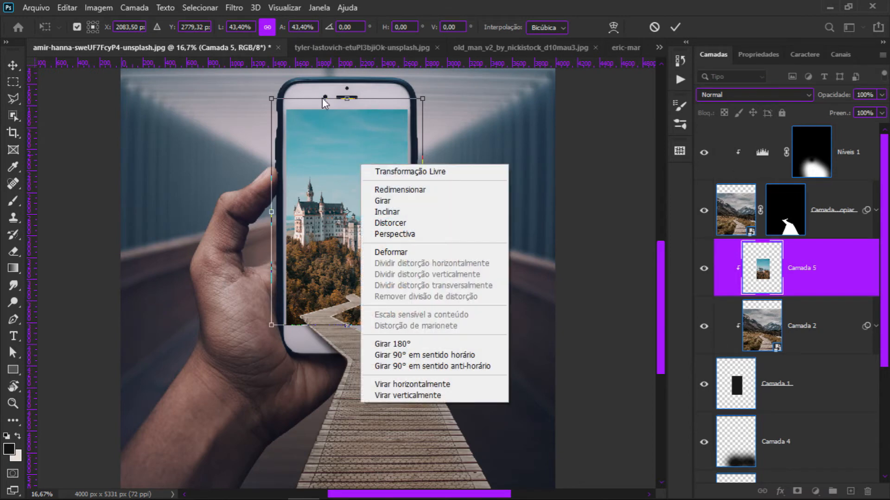
{"action": "left_click", "coordinate": [385, 384]}
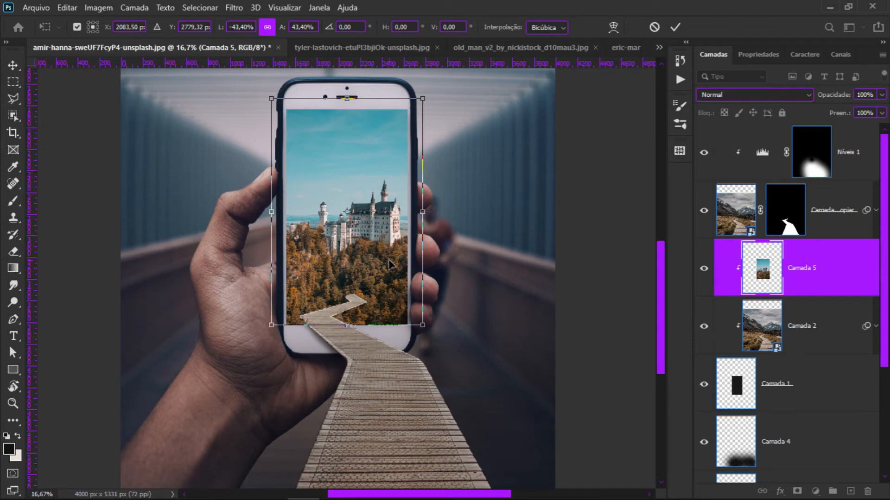
{"action": "key", "text": "Return"}
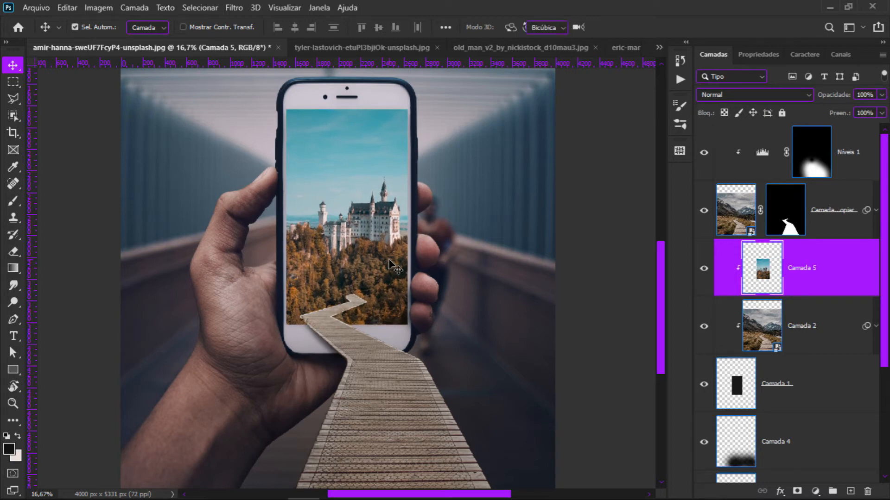
Enlarge the castle layer to 112.09% and shift it up and slightly left within the phone screen.
{"action": "key", "text": "ctrl+t"}
{"action": "mouse_move", "coordinate": [418, 211]}
{"action": "left_mouse_down"}
{"action": "mouse_move", "coordinate": [438, 211]}
{"action": "mouse_move", "coordinate": [428, 211]}
{"action": "left_mouse_up"}
{"action": "left_click_drag", "start_coordinate": [364, 252], "coordinate": [356, 239]}
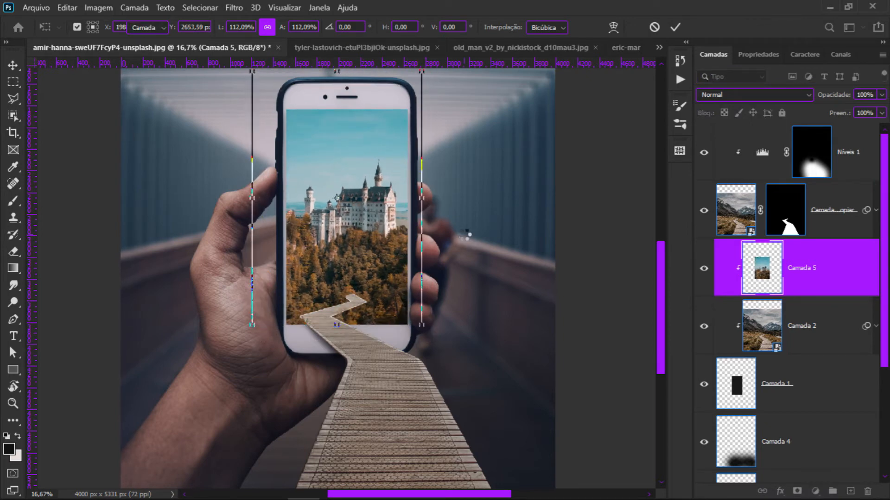
{"action": "key", "text": "Return"}
Add a layer mask to the castle layer and fade out its lower forest with a short vertical black-to-white gradient, revealing the boardwalk landscape.
{"action": "key", "text": "z"}
{"action": "left_click", "coordinate": [368, 251]}
{"action": "left_click", "coordinate": [368, 251]}
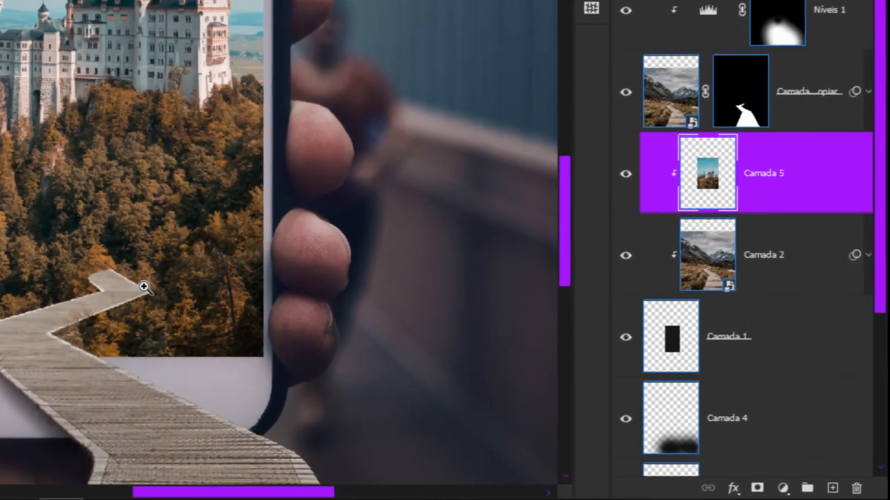
{"action": "left_click", "coordinate": [797, 492]}
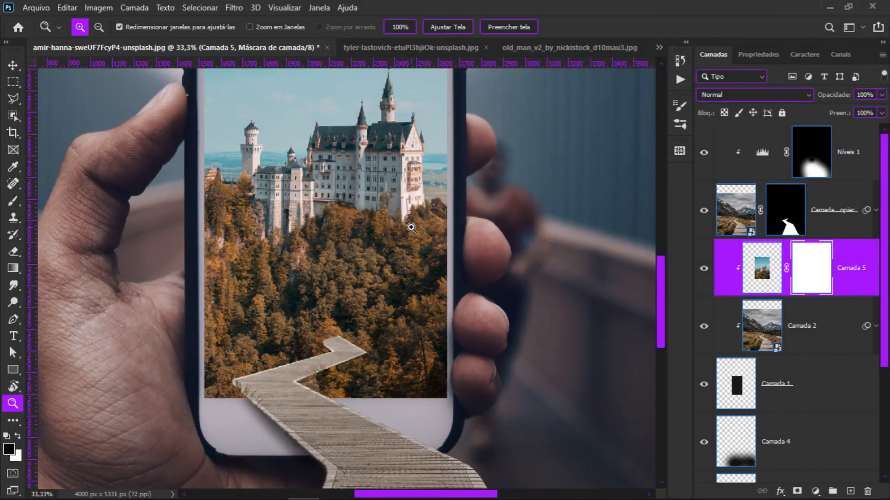
{"action": "key", "text": "g"}
{"action": "right_click", "coordinate": [13, 268]}
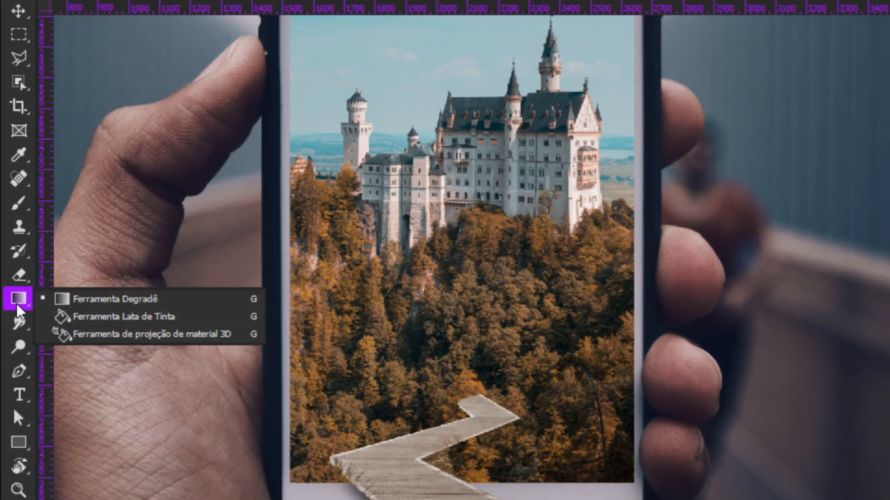
{"action": "left_click", "coordinate": [103, 303]}
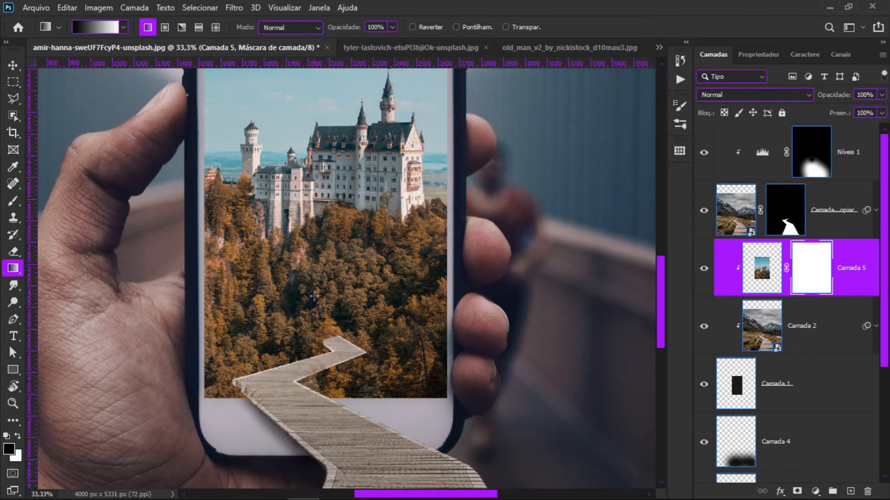
{"action": "left_click_drag", "start_coordinate": [314, 303], "coordinate": [313, 254]}
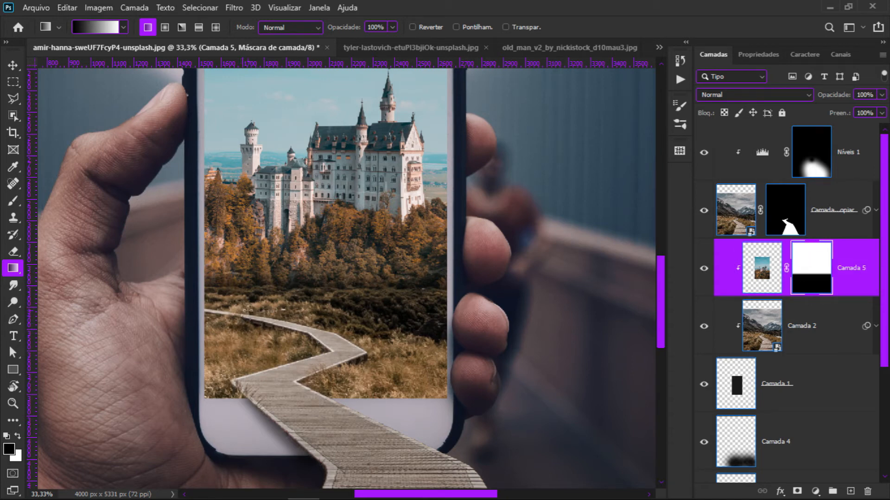
Refine the castle layer's mask so the forest blends lower into the grassland behind the boardwalk, and compare the image with and without the castle.
{"action": "left_click_drag", "start_coordinate": [248, 264], "coordinate": [248, 265]}
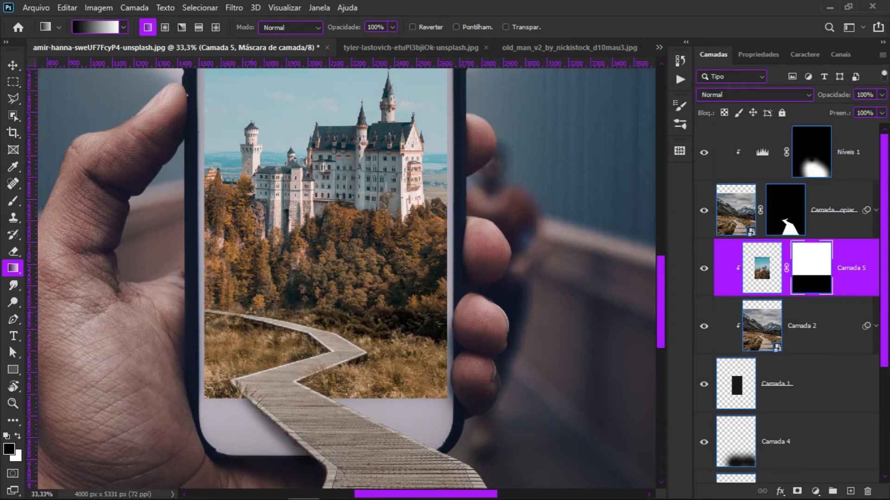
{"action": "left_click_drag", "start_coordinate": [228, 310], "coordinate": [255, 319]}
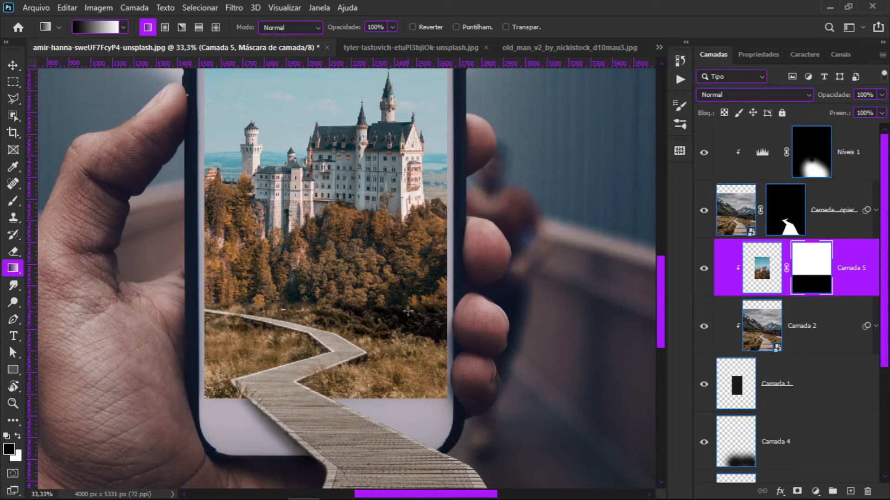
{"action": "left_click_drag", "start_coordinate": [397, 295], "coordinate": [425, 320]}
{"action": "key", "text": "z"}
{"action": "left_click", "coordinate": [343, 301], "text": "alt"}
{"action": "left_click", "coordinate": [341, 301]}
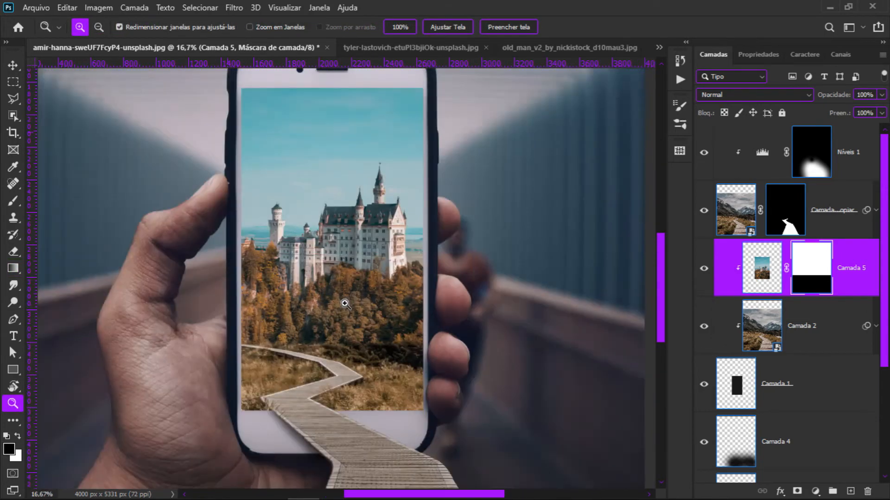
{"action": "left_click", "coordinate": [704, 269]}
{"action": "left_click", "coordinate": [704, 269]}
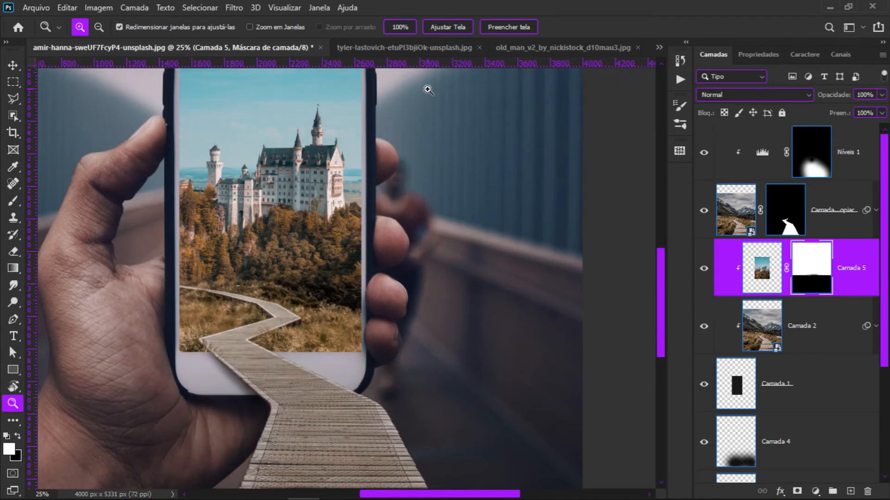
Switch to the old_man_v2_by_nickistock_d10mau3.jpg document and copy its cut-out man layer, Plano de Fundo copiar 2, into the phone composition.
{"action": "left_click", "coordinate": [511, 48]}
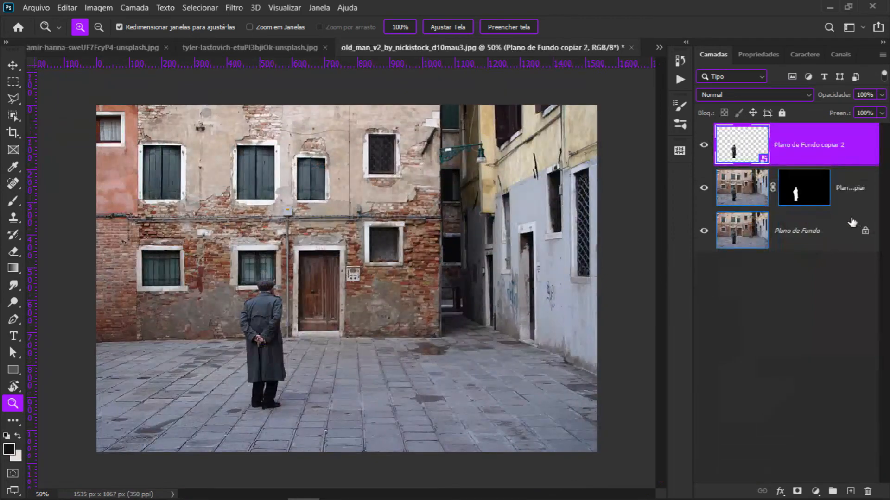
{"action": "left_click", "coordinate": [266, 307]}
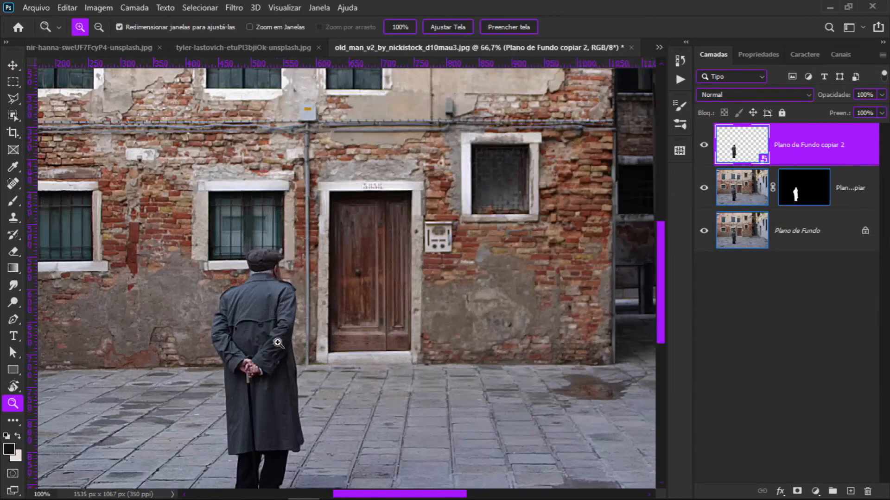
{"action": "left_click", "coordinate": [14, 117]}
{"action": "left_click", "coordinate": [24, 121]}
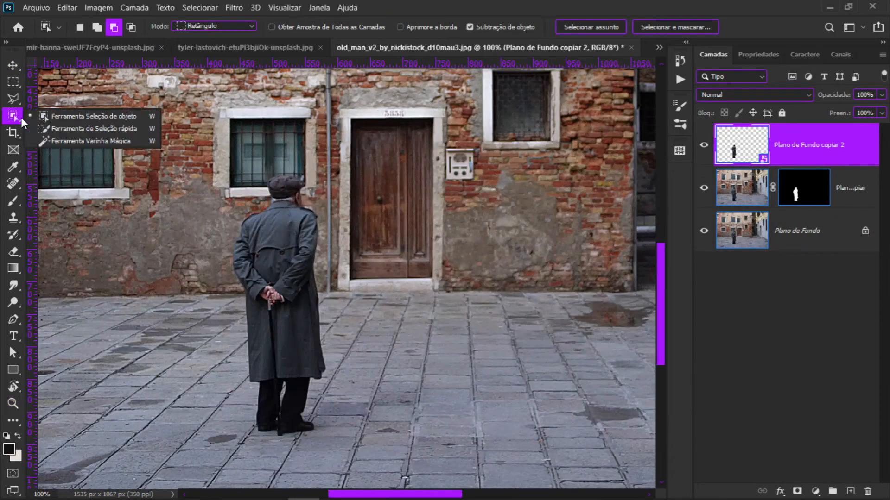
{"action": "right_click", "coordinate": [24, 121]}
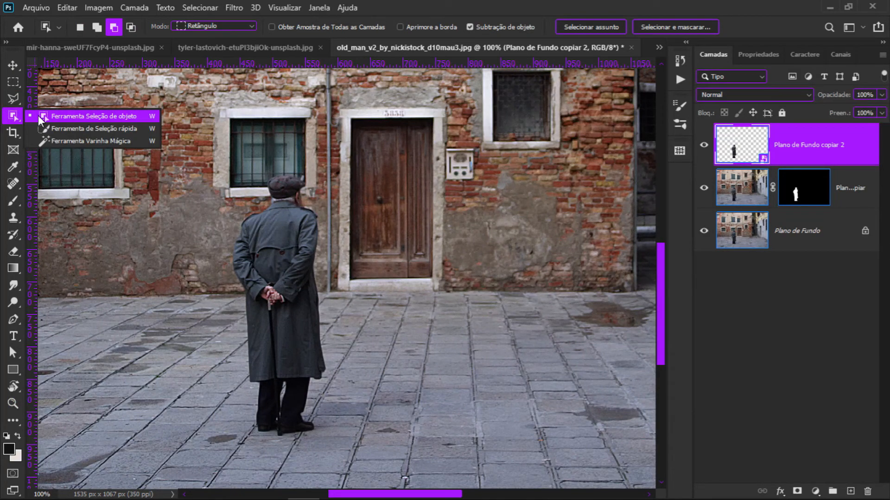
{"action": "left_click", "coordinate": [13, 65]}
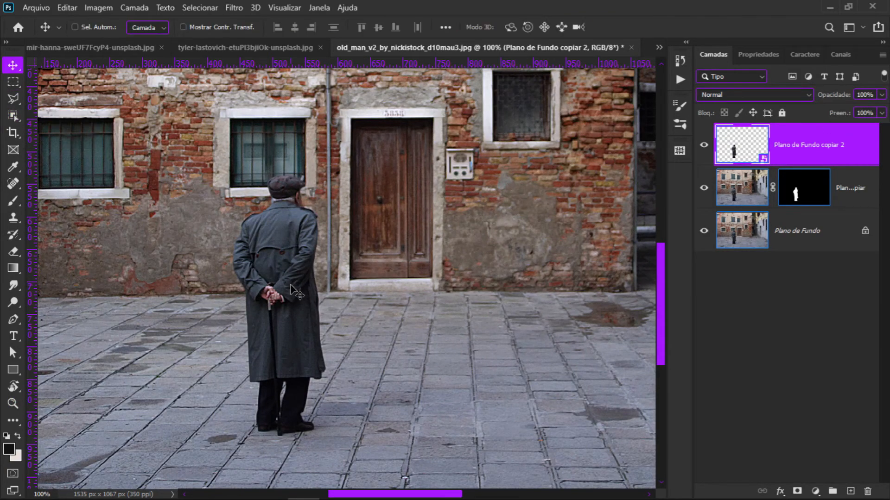
{"action": "left_click_drag", "start_coordinate": [293, 274], "coordinate": [312, 299]}
{"action": "left_click", "coordinate": [311, 299], "text": "ctrl"}
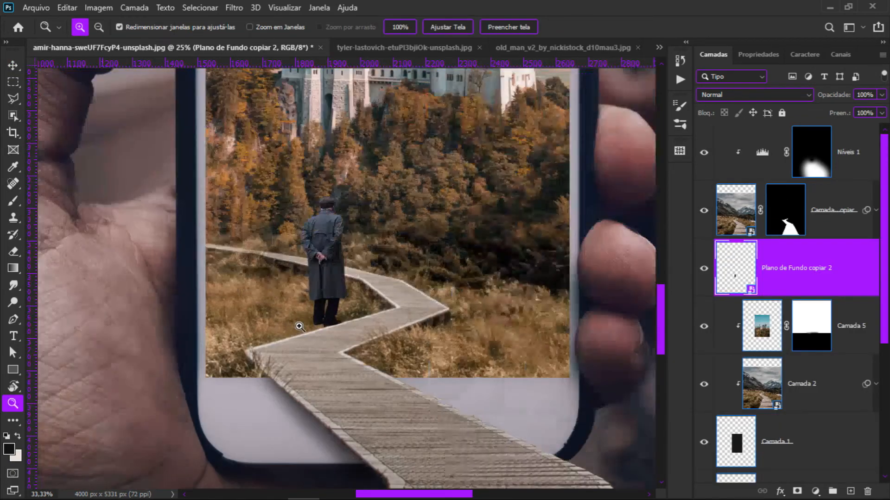
Move the man's layer to the top of the layer stack and position him standing on the boardwalk's near bend.
{"action": "left_click_drag", "start_coordinate": [331, 259], "coordinate": [319, 283]}
{"action": "left_click_drag", "start_coordinate": [826, 279], "coordinate": [816, 128]}
{"action": "left_click", "coordinate": [327, 234], "text": "ctrl"}
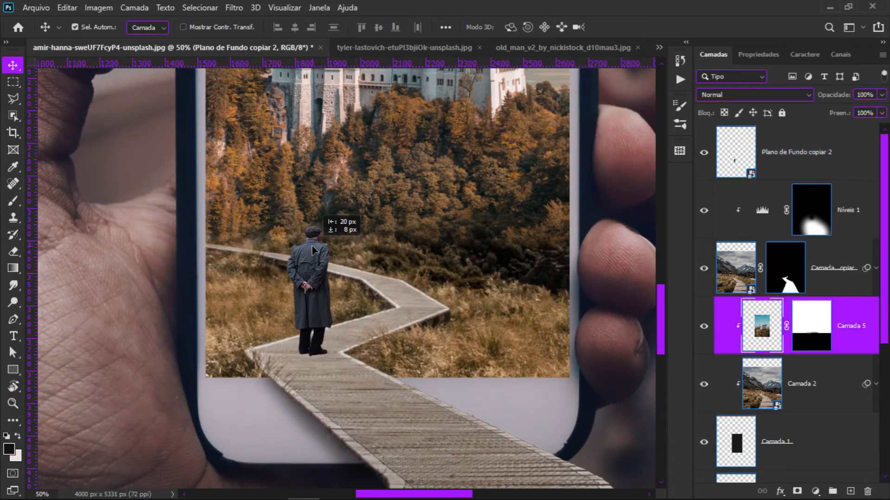
{"action": "left_click_drag", "start_coordinate": [301, 269], "coordinate": [286, 280]}
{"action": "left_click_drag", "start_coordinate": [332, 229], "coordinate": [311, 276]}
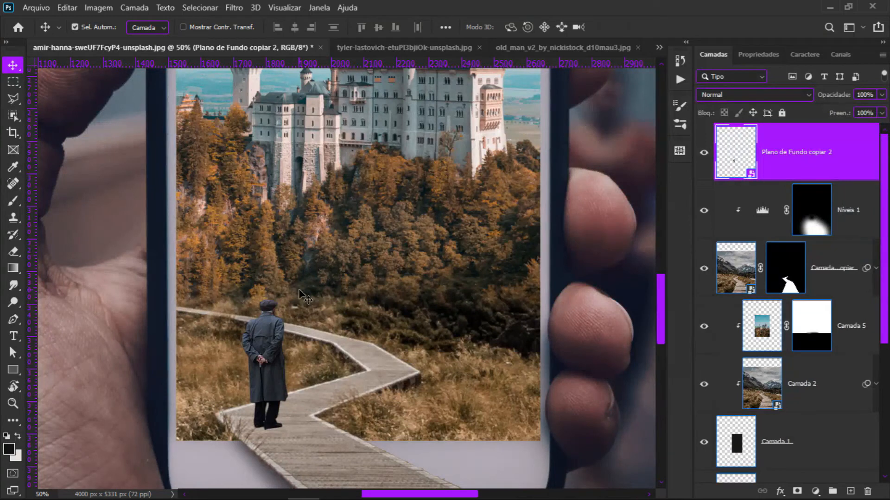
Scale the man down to suit the boardwalk's perspective, keeping his feet on the planks.
{"action": "key", "text": "ctrl+t"}
{"action": "left_click_drag", "start_coordinate": [292, 372], "coordinate": [262, 393]}
{"action": "key", "text": "Return"}
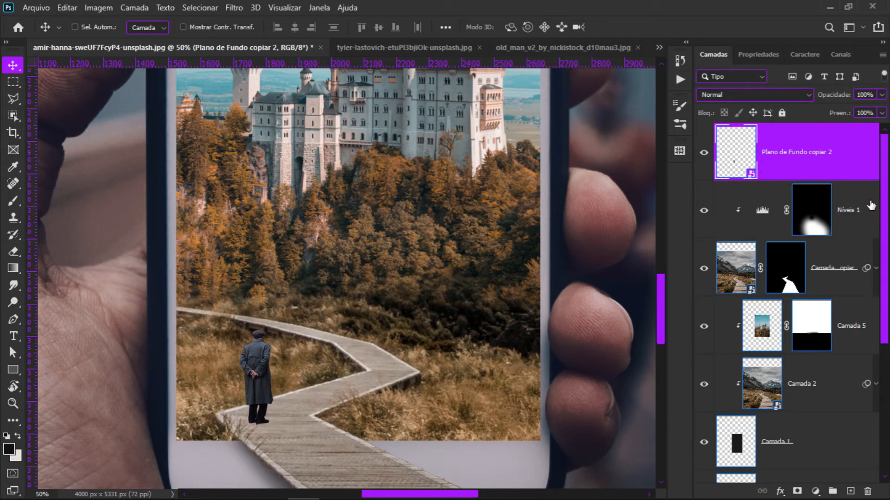
Create a new empty layer and place it directly beneath the man's layer, above Níveis 1.
{"action": "left_click", "coordinate": [851, 491]}
{"action": "left_click_drag", "start_coordinate": [806, 153], "coordinate": [795, 211]}
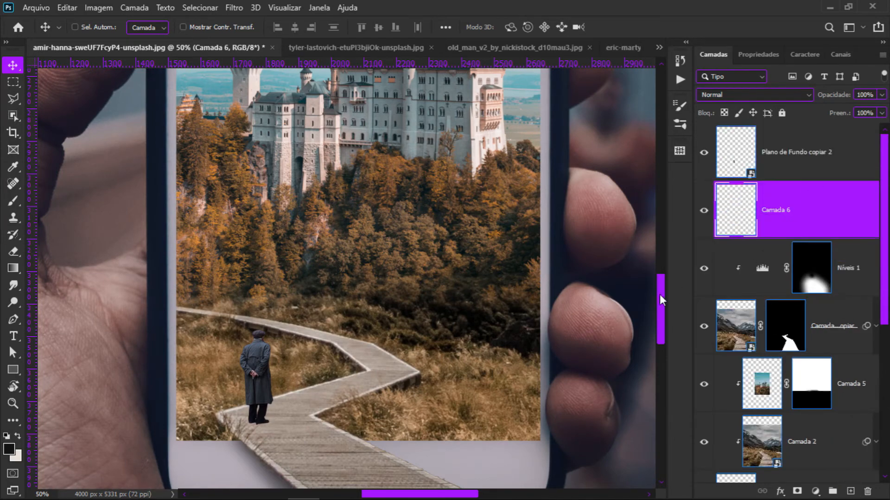
{"action": "key", "text": "z"}
{"action": "left_click", "coordinate": [265, 408]}
{"action": "scroll", "coordinate": [278, 325], "scroll_direction": "down", "scroll_amount": 2}
{"action": "scroll", "coordinate": [278, 324], "scroll_direction": "left", "scroll_amount": 1}
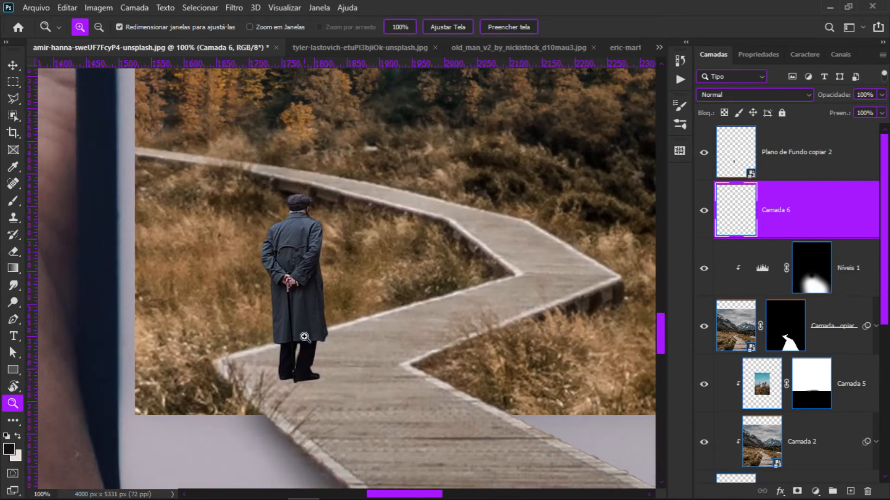
Flatten the soft round brush tip into a wide, low ellipse suited to a ground shadow.
{"action": "key", "text": "b"}
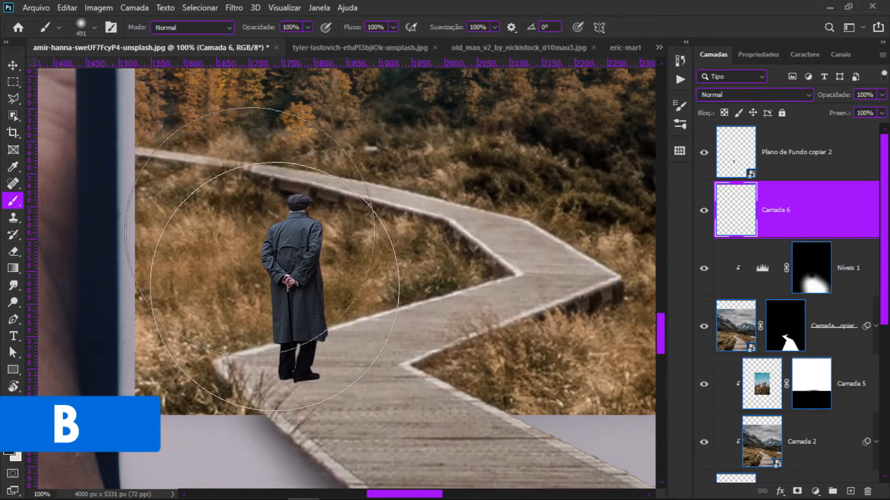
{"action": "left_click", "coordinate": [91, 26]}
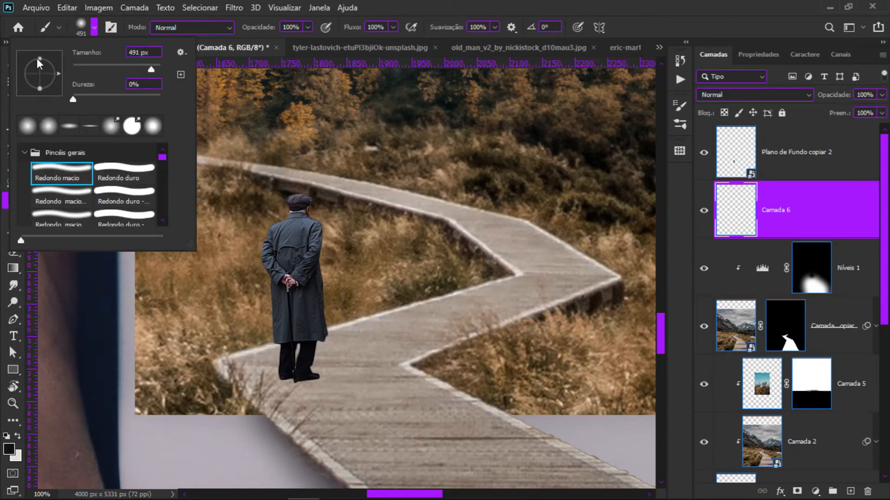
{"action": "key", "text": "shift"}
{"action": "left_click_drag", "start_coordinate": [43, 71], "coordinate": [43, 71]}
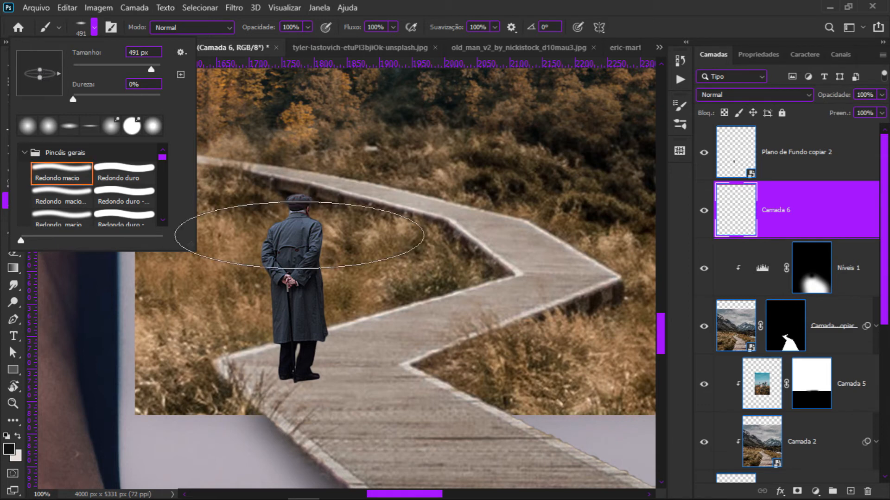
{"action": "left_click", "coordinate": [564, 1]}
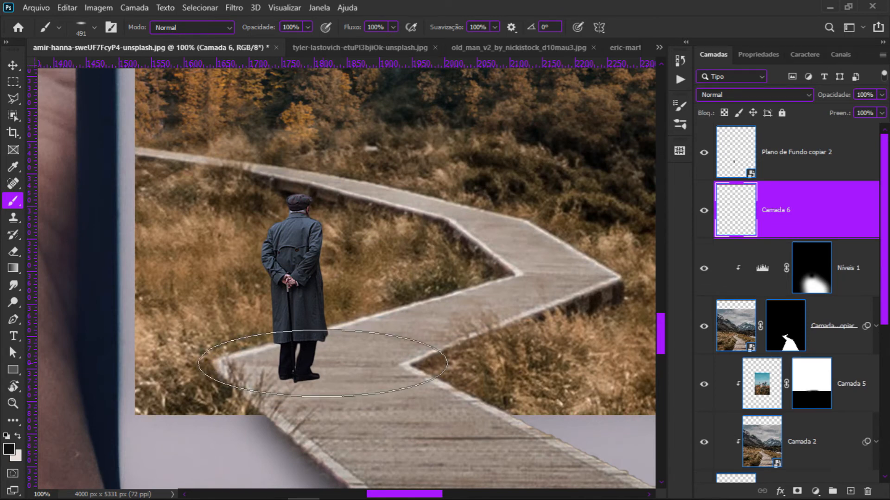
Reduce the brush to 200 px and paint a soft black contact shadow beneath the man's feet on Camada 6.
{"action": "key", "text": "bracketleft"}
{"action": "key", "text": "bracketleft"}
{"action": "key", "text": "bracketleft"}
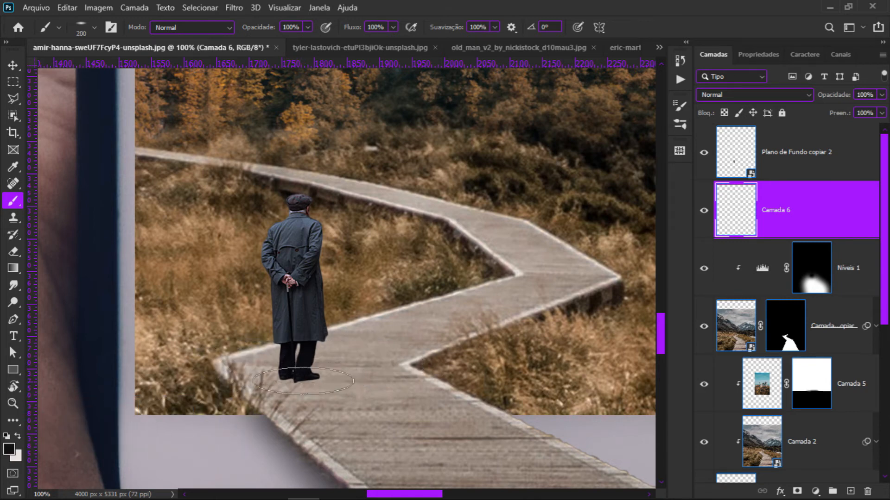
{"action": "left_click", "coordinate": [289, 375]}
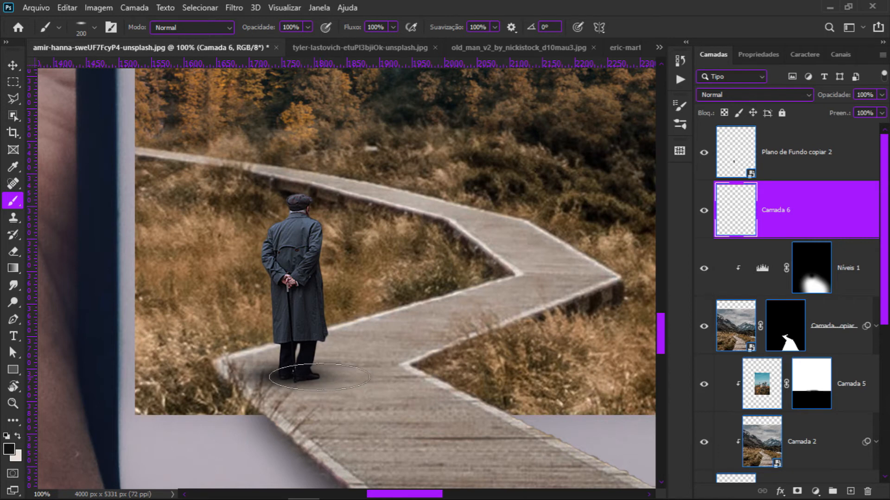
{"action": "left_click", "coordinate": [292, 375]}
Set the shadow layer Camada 6 to the Multiplicação blend mode and lower its opacity to 66%.
{"action": "key", "text": "z"}
{"action": "left_click", "coordinate": [410, 362], "text": "alt"}
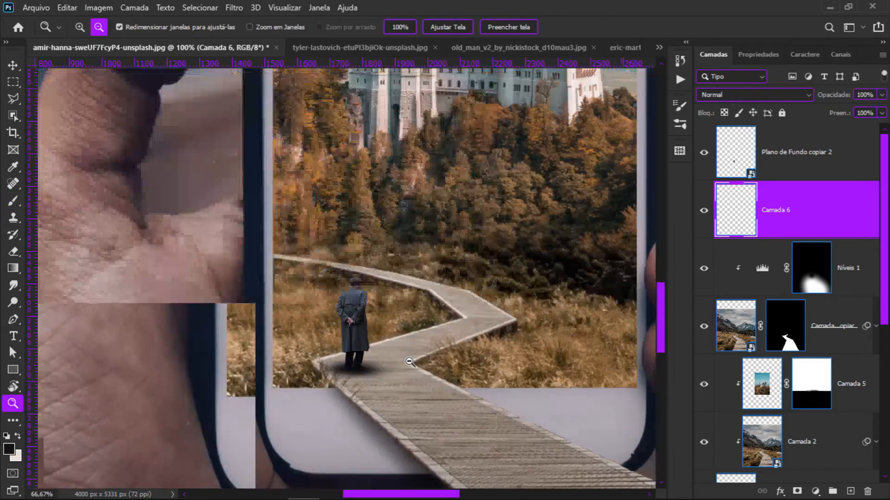
{"action": "left_click", "coordinate": [786, 96]}
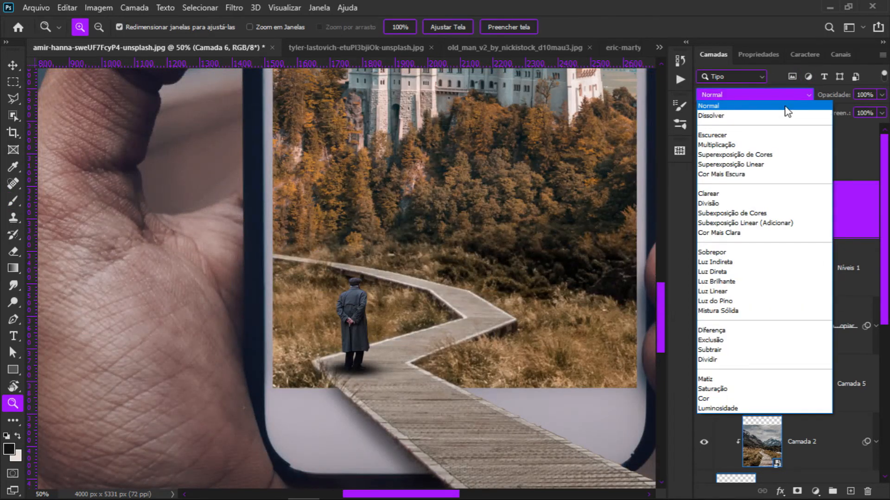
{"action": "left_click", "coordinate": [742, 146]}
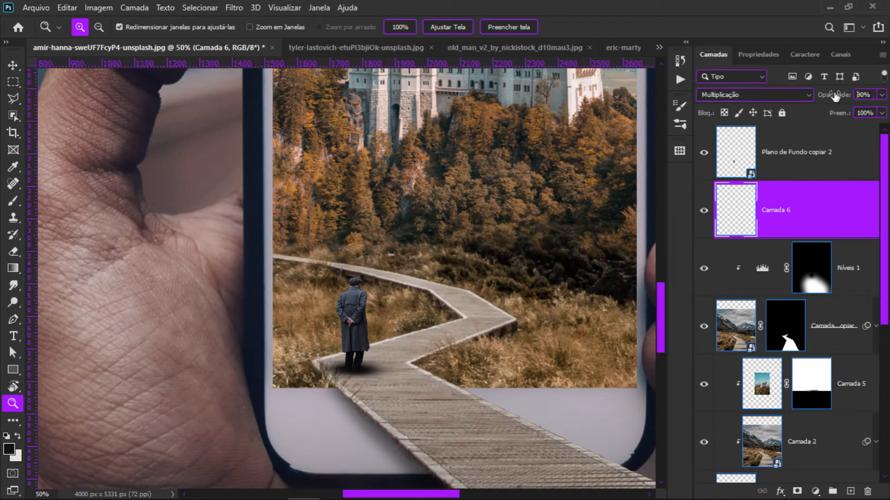
{"action": "left_click_drag", "start_coordinate": [830, 95], "coordinate": [836, 96]}
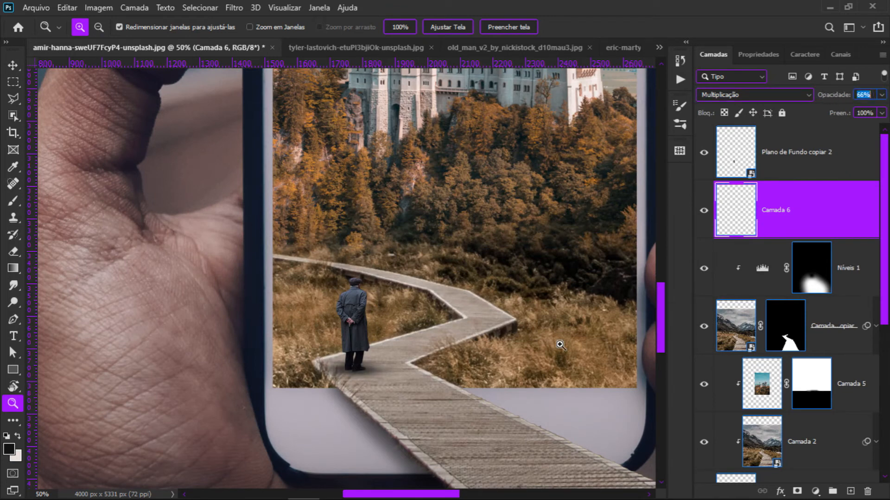
{"action": "left_click", "coordinate": [341, 404]}
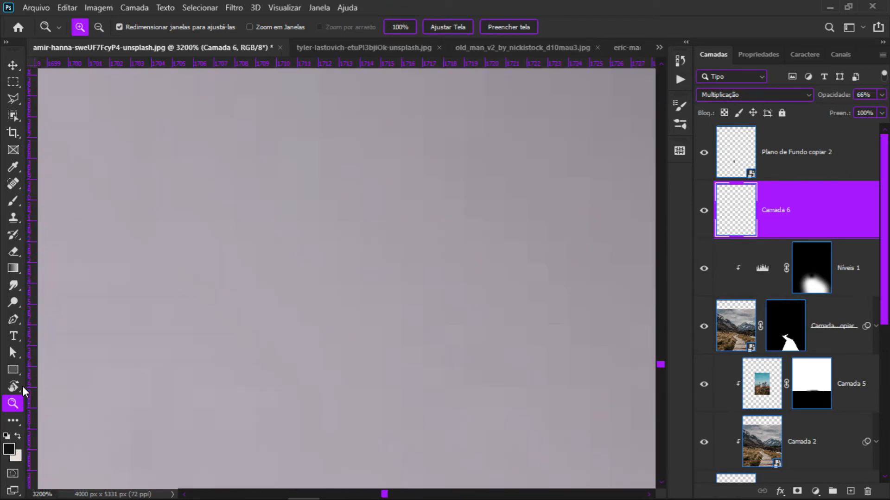
{"action": "key", "text": "alt"}
{"action": "right_click", "coordinate": [13, 386]}
{"action": "left_click", "coordinate": [44, 388]}
{"action": "double_click", "coordinate": [13, 387]}
{"action": "left_click", "coordinate": [13, 403]}
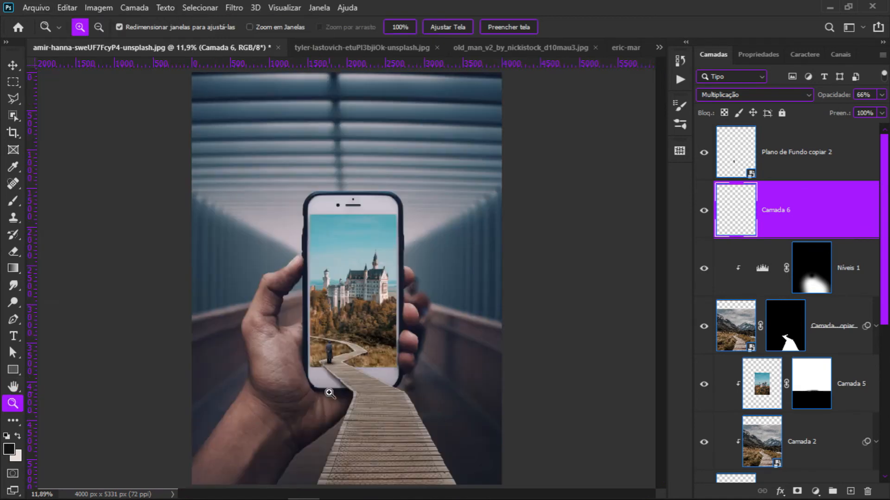
Adjust the shadow's placement under the man's shoes and rotate it about 7° counter-clockwise to follow the boardwalk.
{"action": "left_click", "coordinate": [323, 358]}
{"action": "left_click", "coordinate": [323, 358]}
{"action": "left_click", "coordinate": [323, 358]}
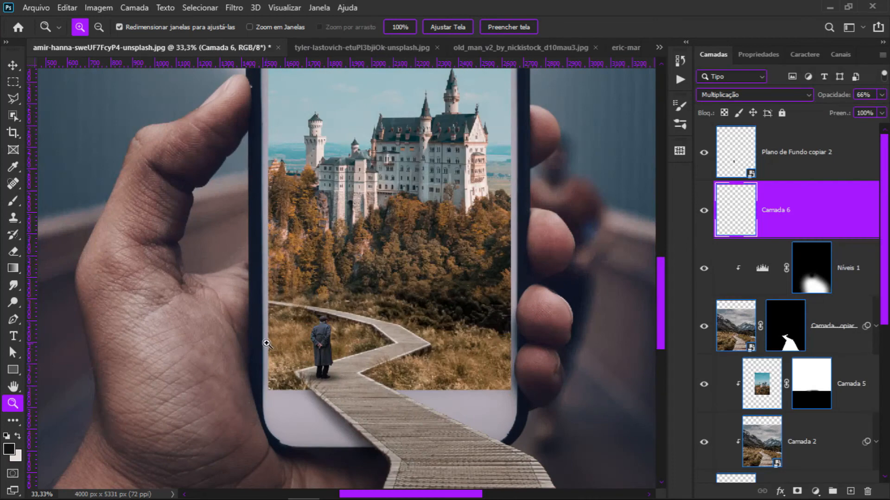
{"action": "left_click", "coordinate": [287, 364]}
{"action": "left_click", "coordinate": [352, 301]}
{"action": "key", "text": "v"}
{"action": "left_click_drag", "start_coordinate": [327, 420], "coordinate": [327, 424]}
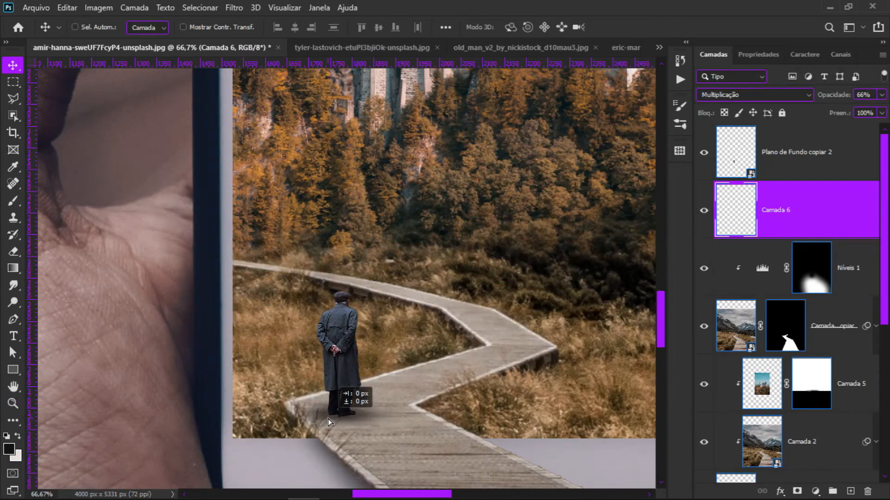
{"action": "key", "text": "ctrl+t"}
{"action": "left_click_drag", "start_coordinate": [452, 419], "coordinate": [478, 391]}
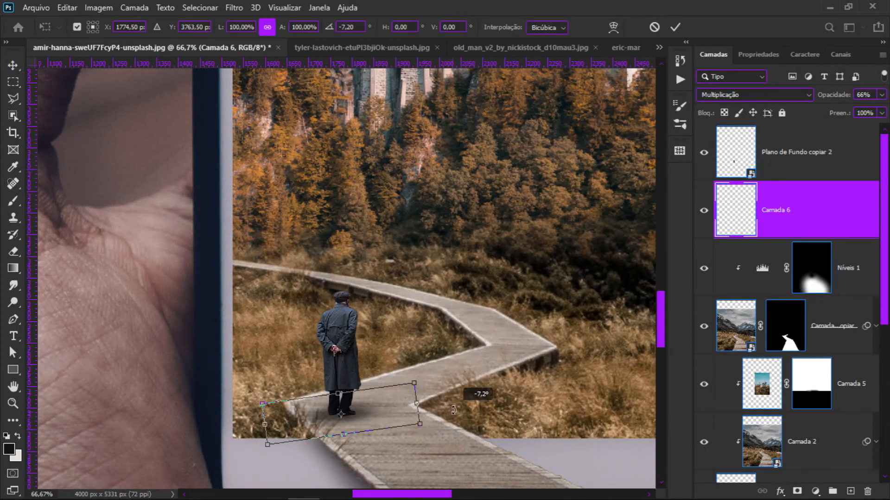
{"action": "key", "text": "Return"}
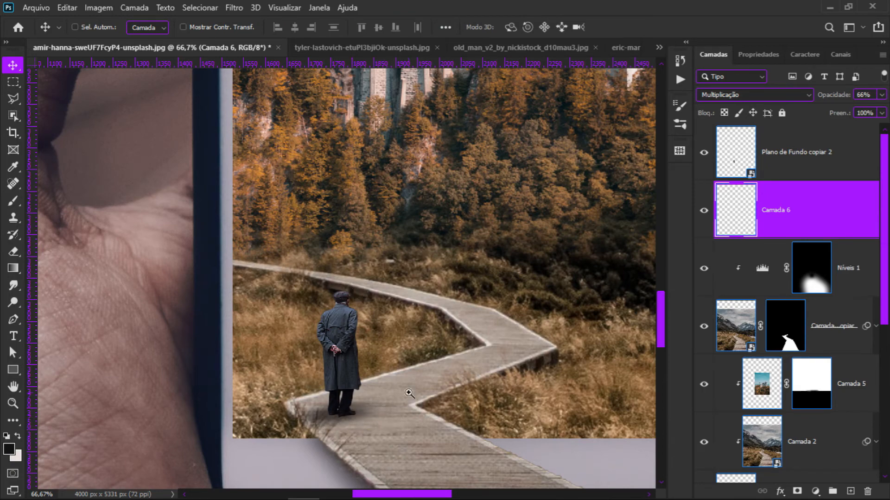
Compare the composition with and without the man's ground shadow on Camada 6.
{"action": "key", "text": "z"}
{"action": "left_click", "coordinate": [492, 336], "text": "alt"}
{"action": "left_click", "coordinate": [704, 211]}
{"action": "left_click", "coordinate": [704, 212]}
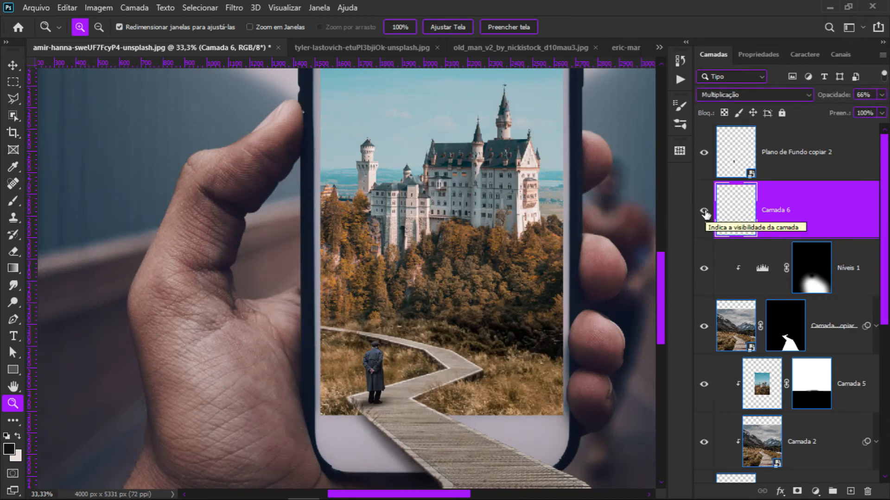
Add a Níveis adjustment layer above the man's layer and clip it so that it affects only him.
{"action": "key", "text": "alt+bracketright"}
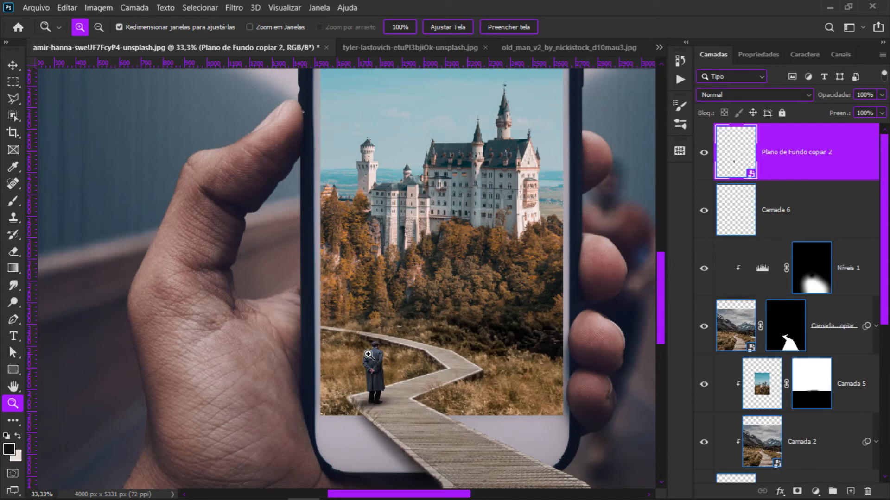
{"action": "left_click", "coordinate": [367, 355]}
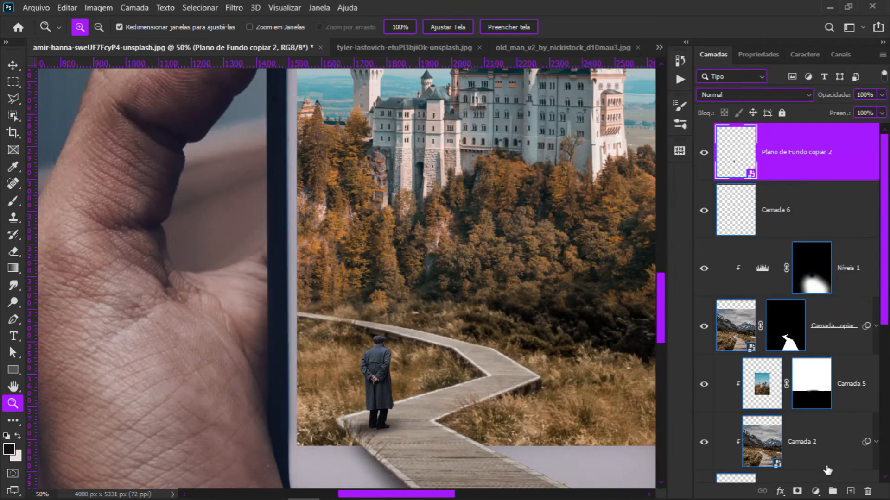
{"action": "scroll", "coordinate": [391, 323], "scroll_direction": "down", "scroll_amount": 2}
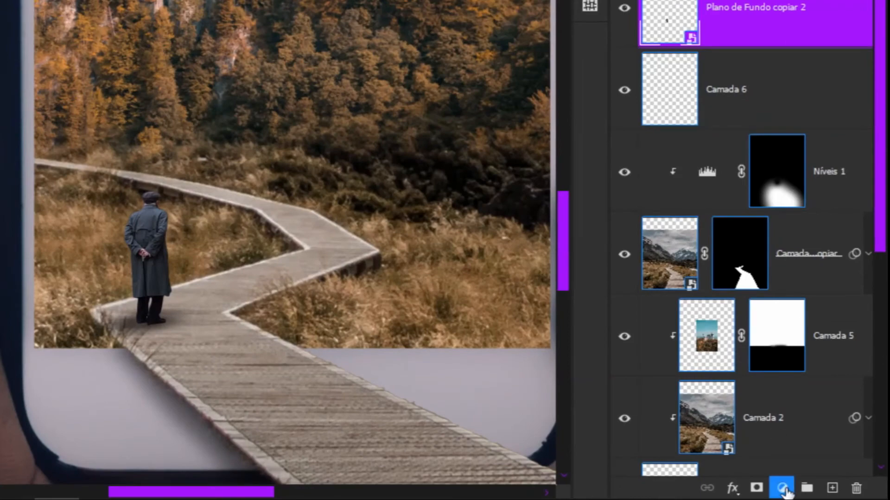
{"action": "left_click", "coordinate": [815, 491]}
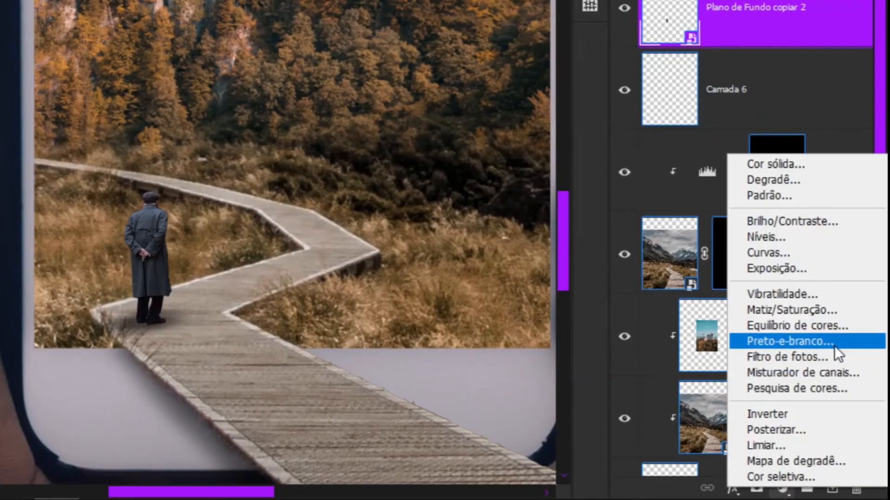
{"action": "left_click", "coordinate": [814, 236]}
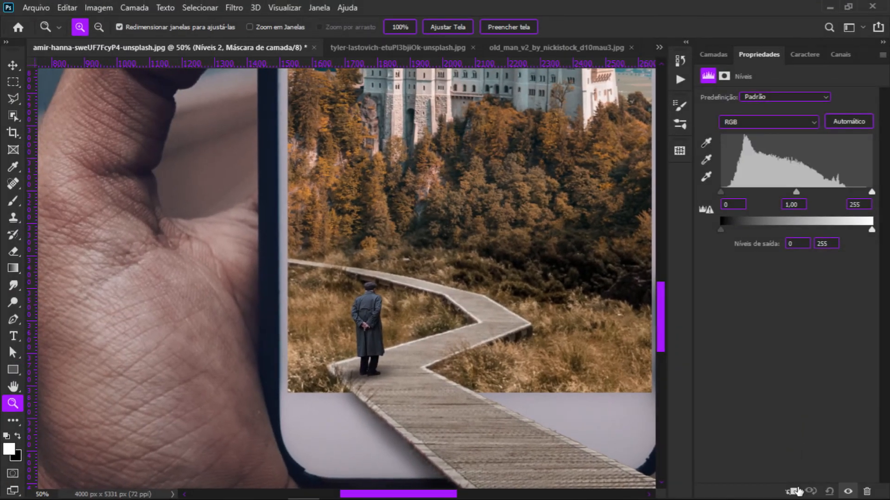
{"action": "left_click", "coordinate": [793, 492]}
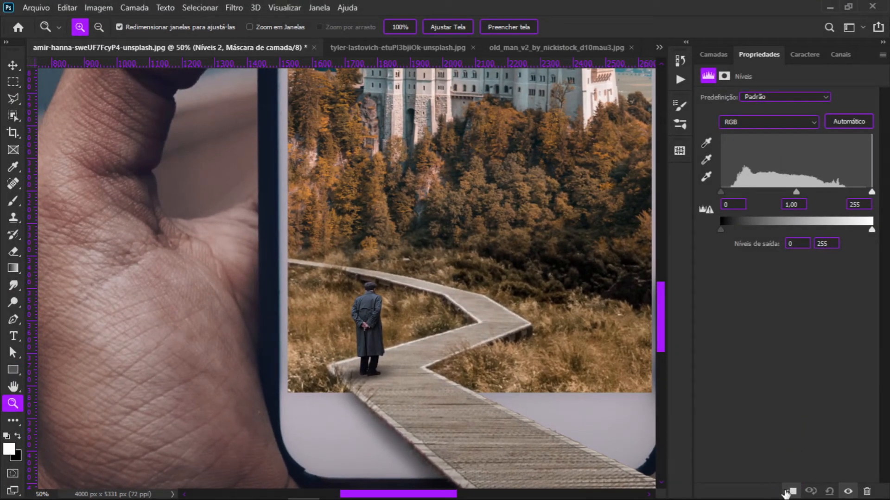
{"action": "left_click", "coordinate": [722, 50]}
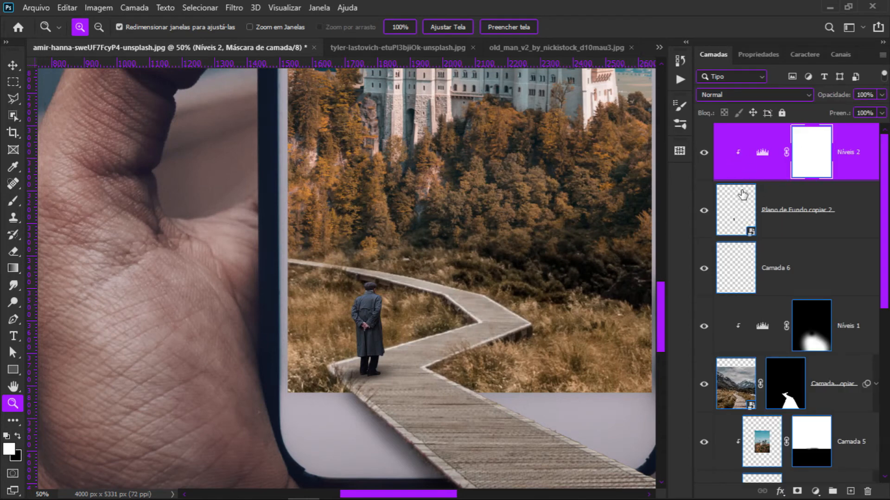
Raise the man's black output level to 14 and lighten his midtones slightly in the clipped Níveis adjustment.
{"action": "left_click", "coordinate": [758, 59]}
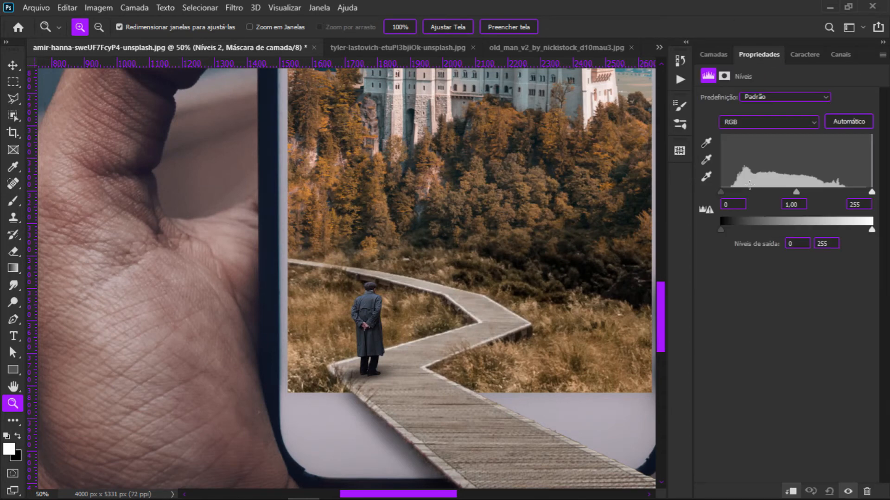
{"action": "left_click_drag", "start_coordinate": [721, 229], "coordinate": [732, 230]}
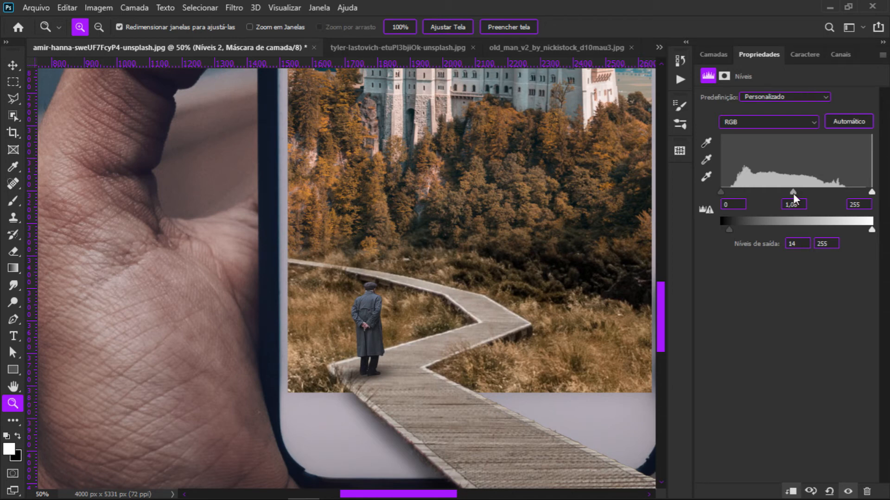
{"action": "left_click", "coordinate": [714, 55]}
Rename the man's layer Plano de Fundo copiar 2 as Senhor and rasterize it.
{"action": "left_click", "coordinate": [807, 191]}
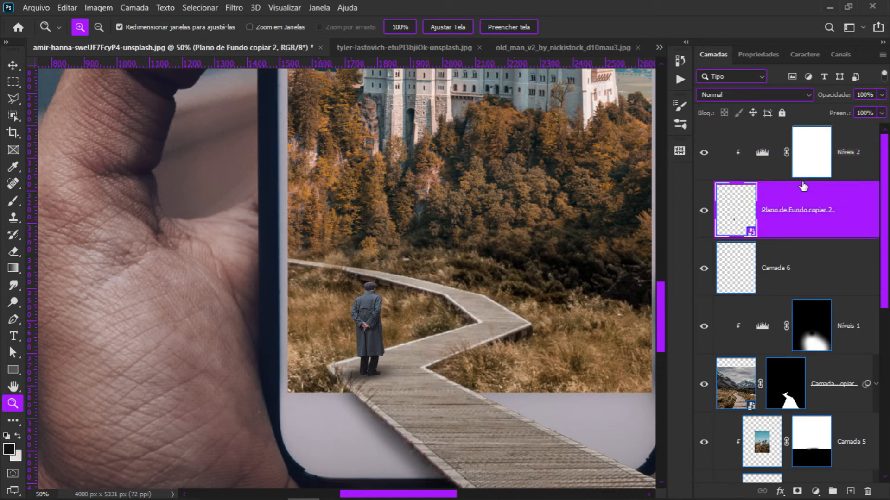
{"action": "double_click", "coordinate": [793, 209]}
{"action": "type", "text": "Senor"}
{"action": "key", "text": "Return"}
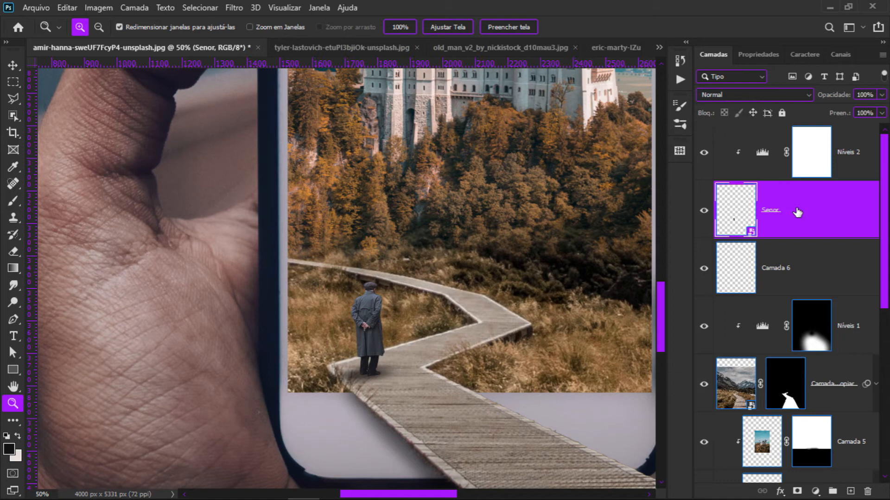
{"action": "double_click", "coordinate": [772, 211]}
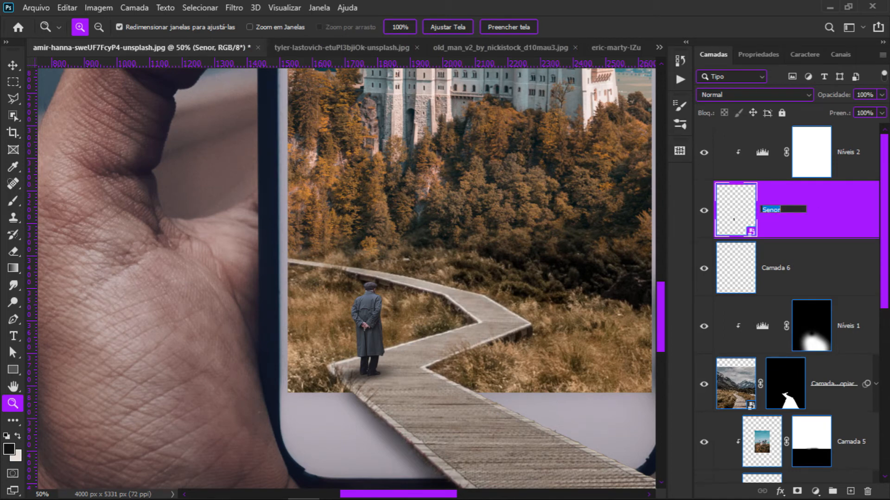
{"action": "type", "text": "h"}
{"action": "key", "text": "Return"}
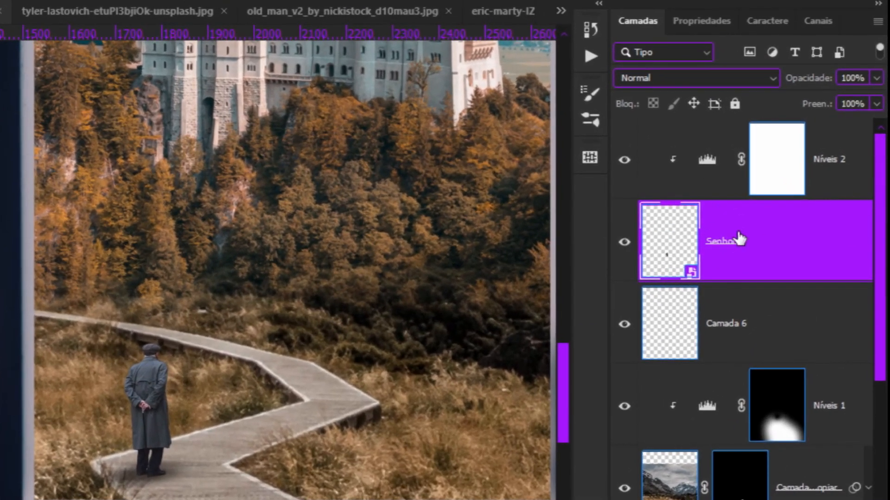
{"action": "right_click", "coordinate": [775, 223]}
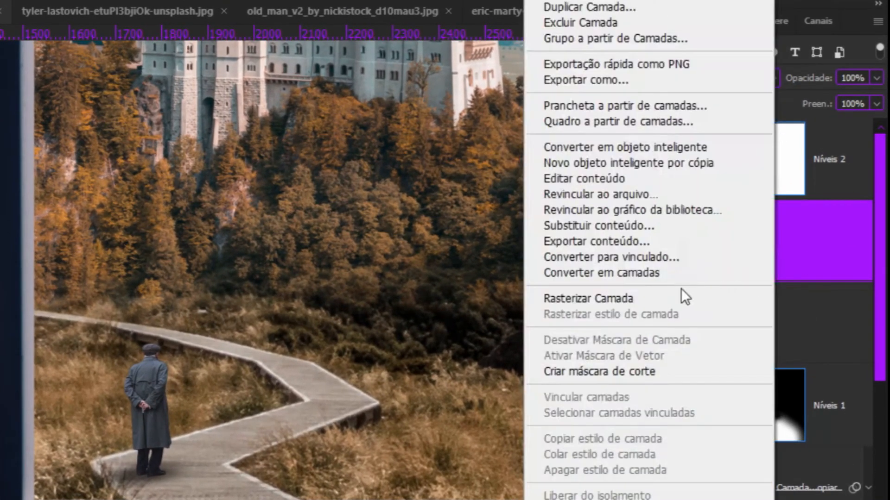
{"action": "left_click", "coordinate": [599, 297]}
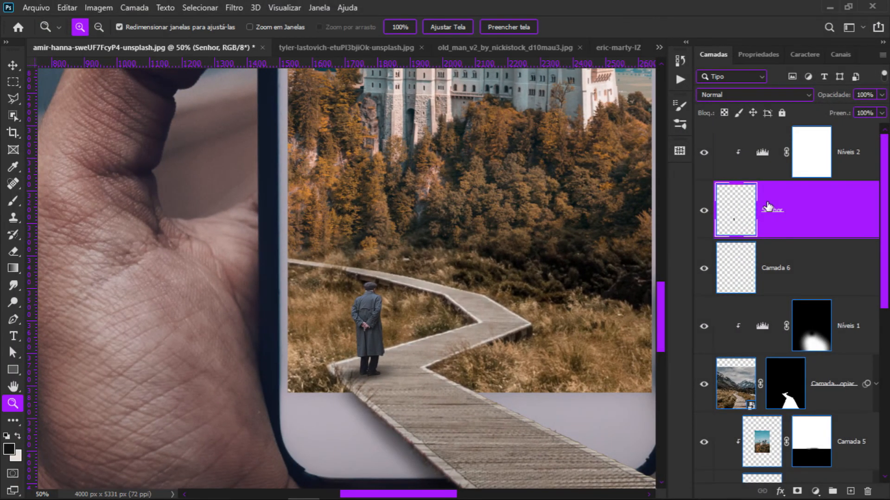
Lighten the man's upper back and shoulder on the Senhor layer with the Dodge tool, using midtones at 100% exposure.
{"action": "left_click", "coordinate": [389, 298]}
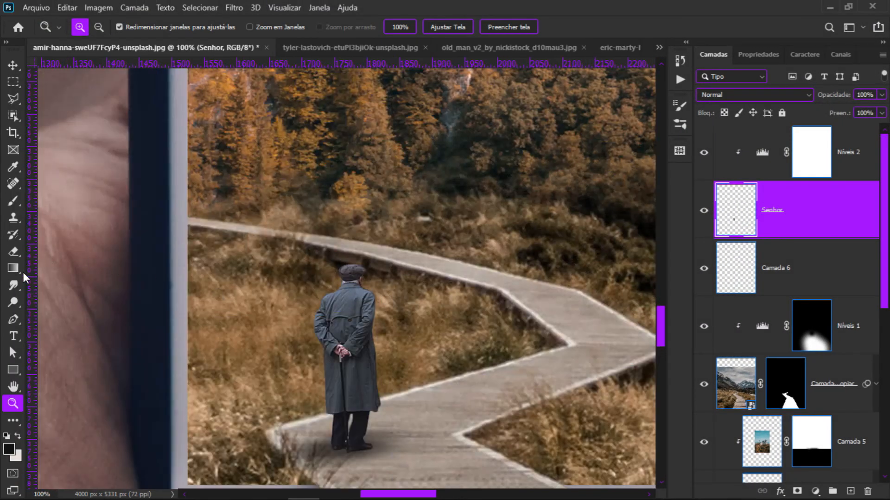
{"action": "left_click", "coordinate": [15, 302]}
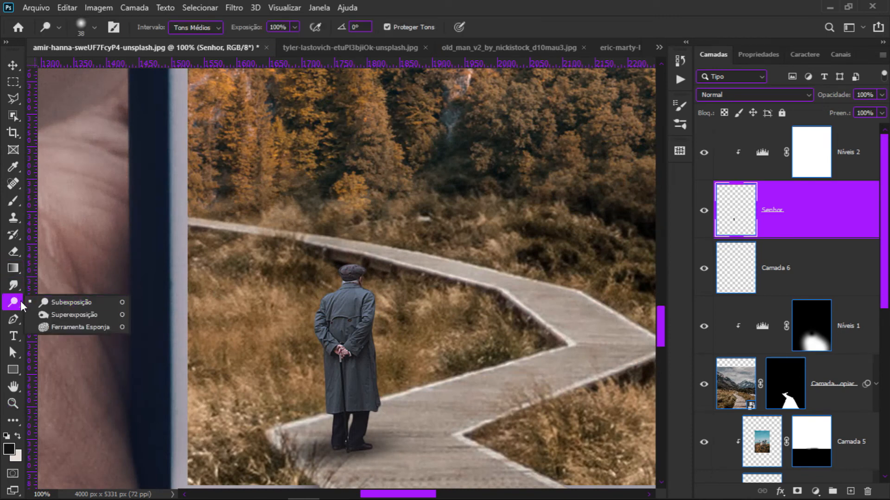
{"action": "key", "text": "o"}
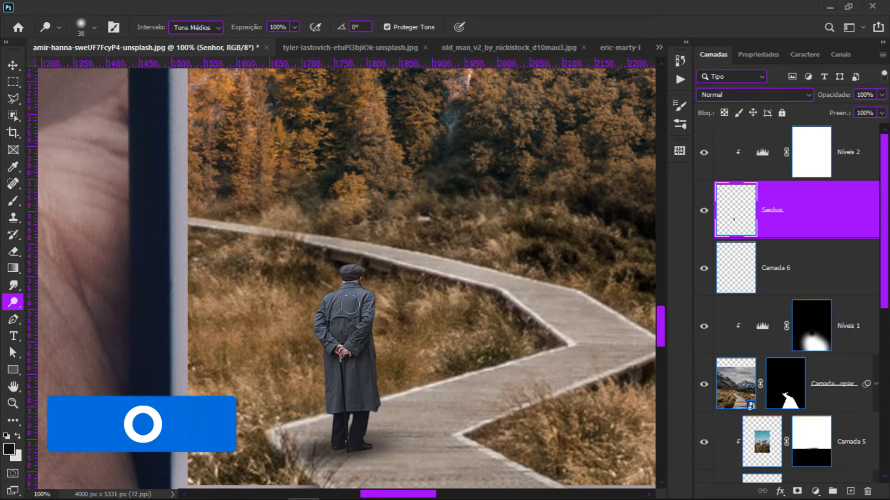
{"action": "left_click_drag", "start_coordinate": [349, 304], "coordinate": [345, 304]}
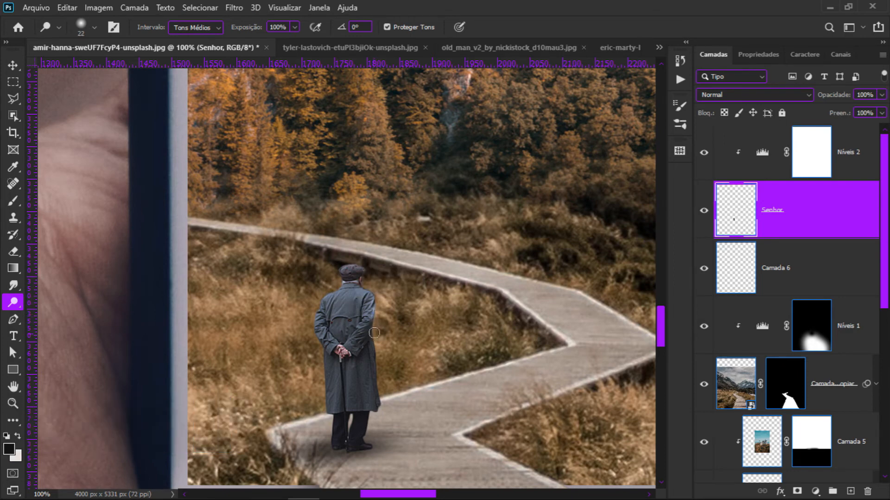
{"action": "mouse_move", "coordinate": [333, 295]}
{"action": "left_mouse_down"}
{"action": "mouse_move", "coordinate": [322, 298]}
{"action": "mouse_move", "coordinate": [317, 324]}
{"action": "mouse_move", "coordinate": [330, 351]}
{"action": "mouse_move", "coordinate": [336, 302]}
{"action": "mouse_move", "coordinate": [334, 323]}
{"action": "mouse_move", "coordinate": [350, 340]}
{"action": "mouse_move", "coordinate": [348, 328]}
{"action": "mouse_move", "coordinate": [341, 335]}
{"action": "left_mouse_up"}
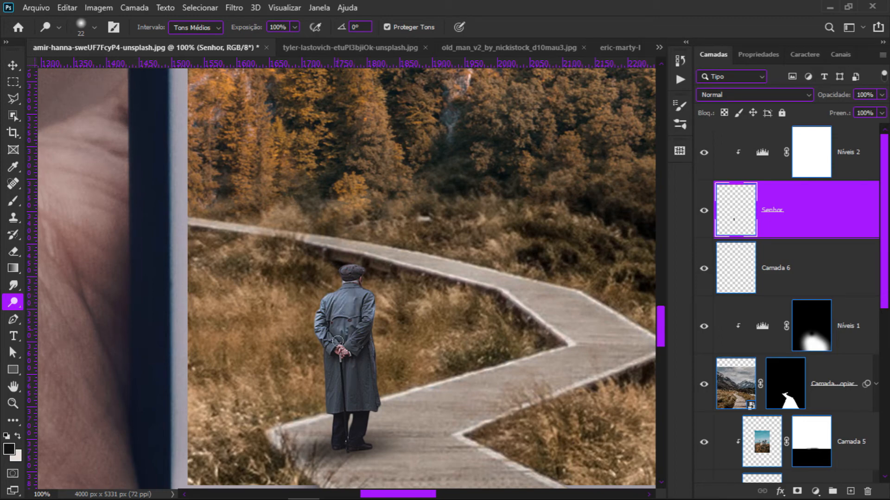
Dodge the lower part of the man's coat along its edge to extend the light down his body.
{"action": "key", "text": "z"}
{"action": "left_click", "coordinate": [363, 343], "text": "alt"}
{"action": "left_click", "coordinate": [365, 347], "text": "alt"}
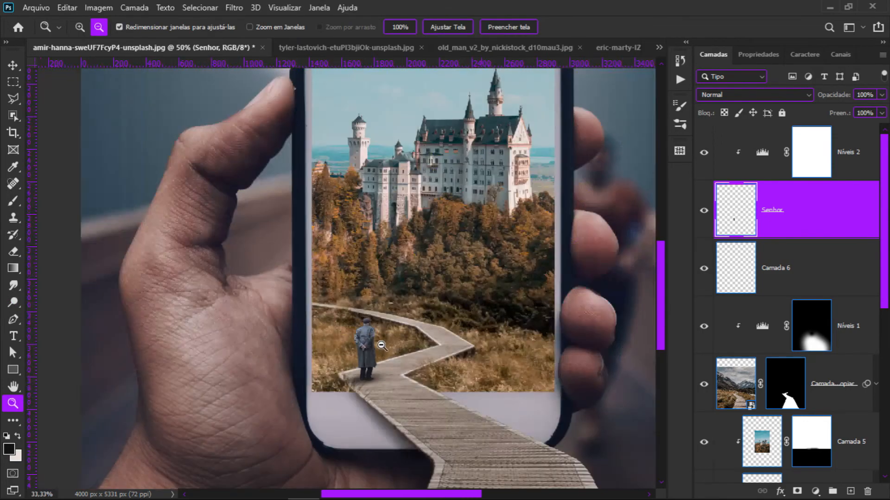
{"action": "left_click", "coordinate": [366, 345], "text": "alt"}
{"action": "left_click", "coordinate": [371, 343]}
{"action": "left_click", "coordinate": [371, 342]}
{"action": "left_click", "coordinate": [372, 342]}
{"action": "left_click", "coordinate": [363, 328]}
{"action": "key", "text": "o"}
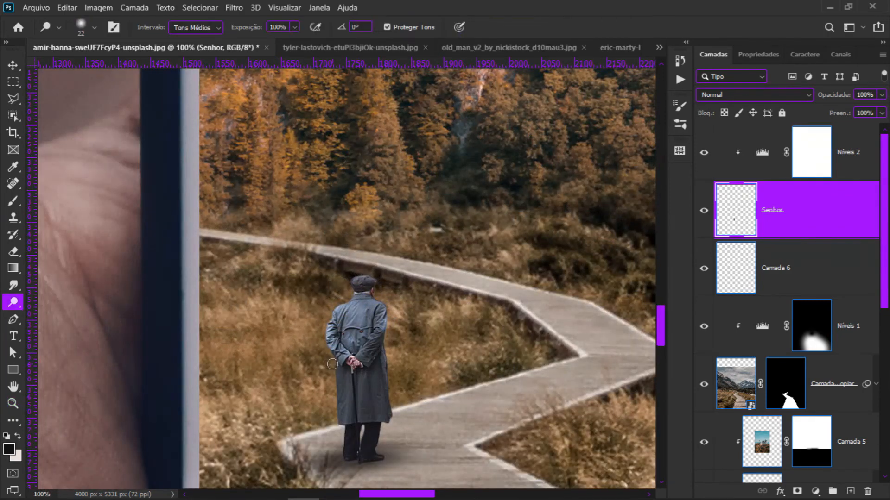
{"action": "left_click_drag", "start_coordinate": [337, 363], "coordinate": [338, 419]}
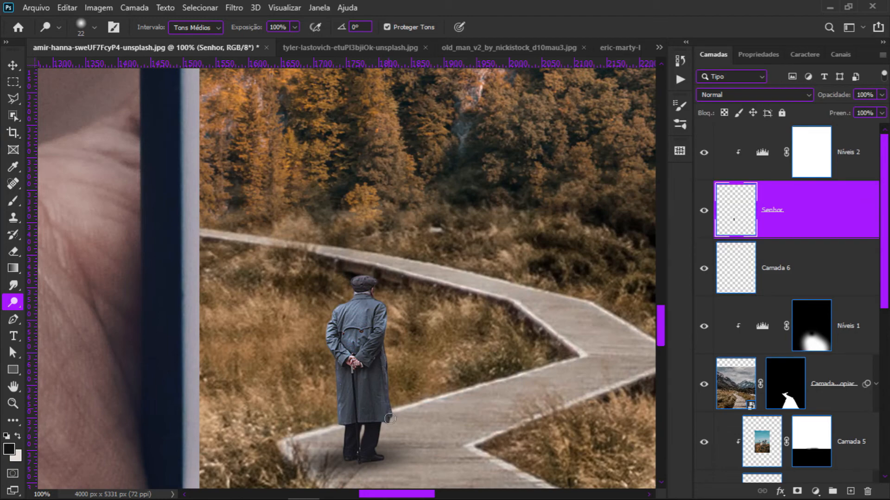
Examine how the lightened man blends into the whole composition, from full view to the phone screen.
{"action": "key", "text": "z"}
{"action": "left_click", "coordinate": [434, 357], "text": "alt"}
{"action": "left_click", "coordinate": [434, 357], "text": "alt"}
{"action": "left_click", "coordinate": [483, 313], "text": "alt"}
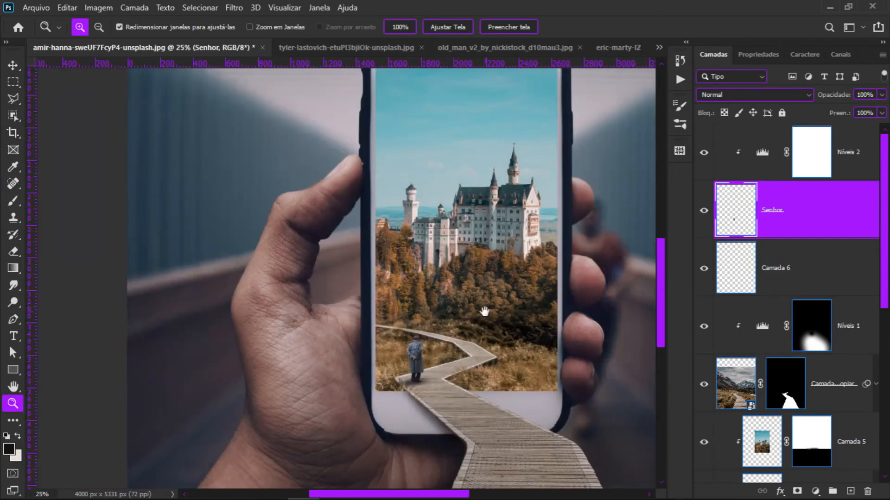
{"action": "left_click_drag", "start_coordinate": [482, 313], "coordinate": [392, 316]}
{"action": "left_click", "coordinate": [393, 316], "text": "alt"}
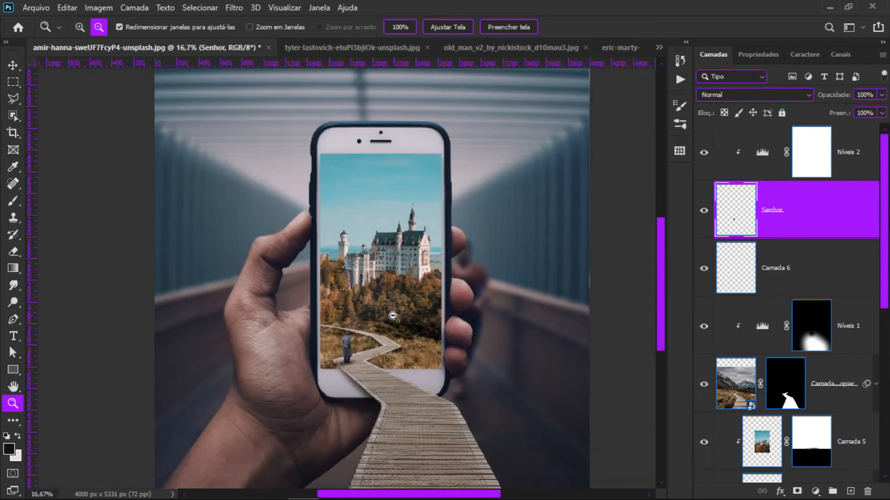
{"action": "left_click", "coordinate": [393, 316], "text": "alt"}
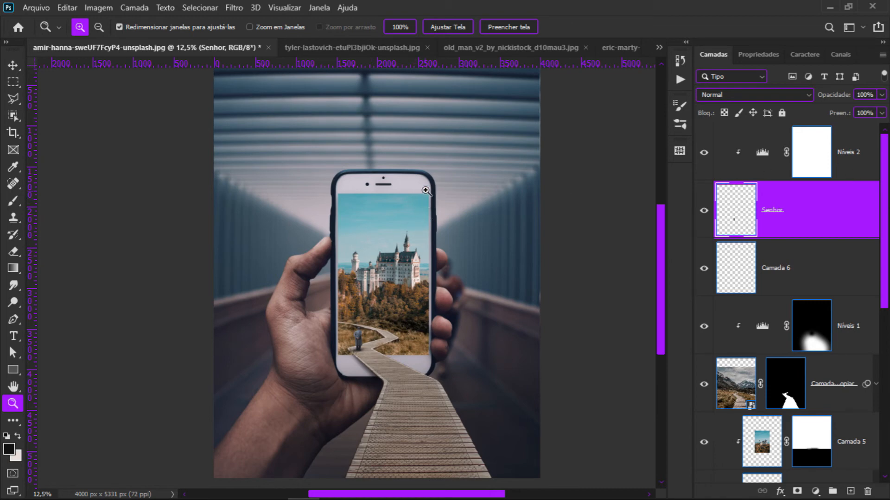
{"action": "left_click", "coordinate": [394, 210]}
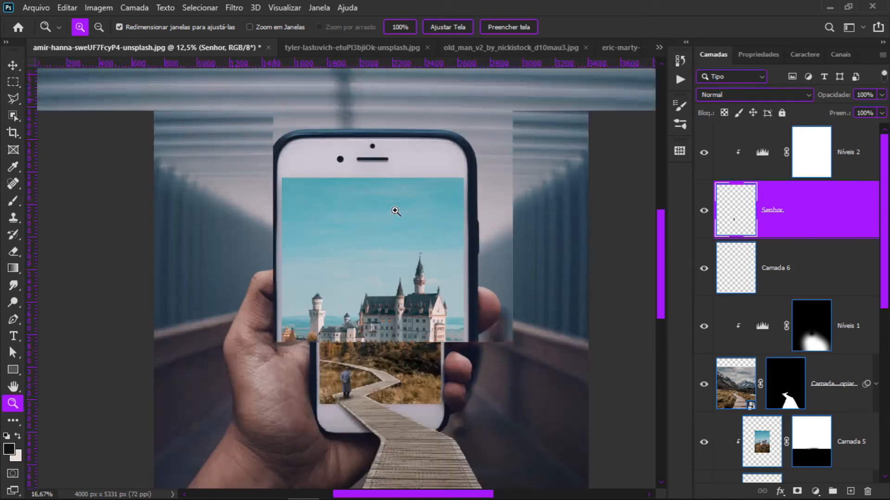
{"action": "left_click_drag", "start_coordinate": [408, 297], "coordinate": [396, 256]}
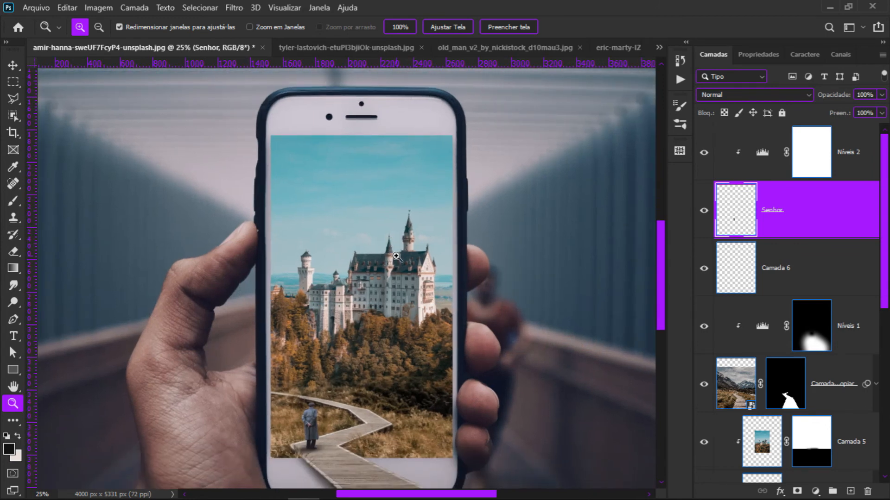
Add an empty layer above Níveis 2 and sample the pale colour of the castle's sunlit facade for the soft round brush.
{"action": "left_click", "coordinate": [826, 162]}
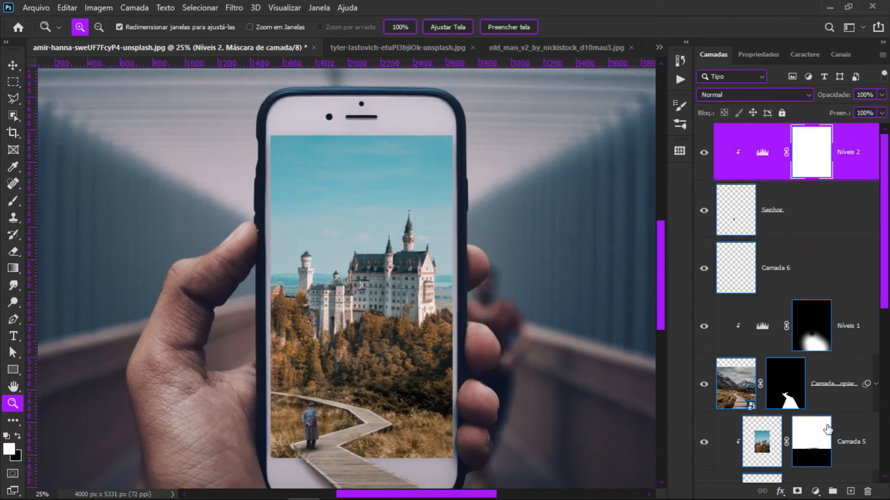
{"action": "left_click", "coordinate": [851, 492]}
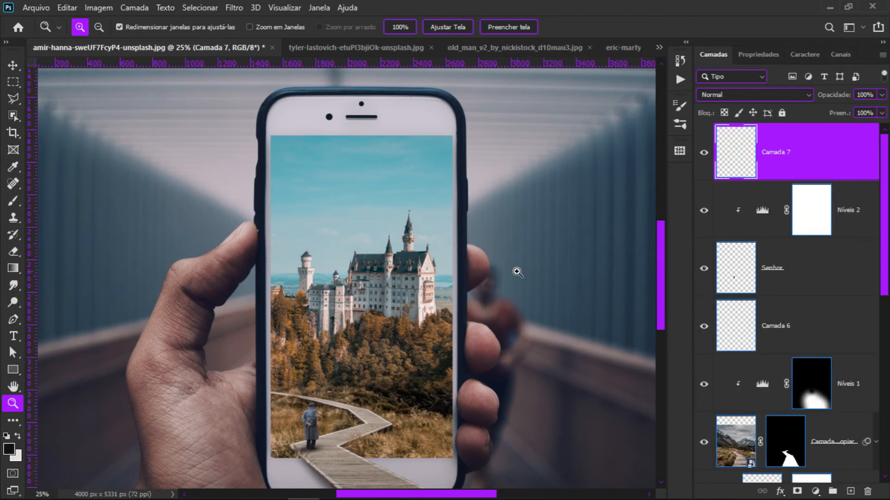
{"action": "key", "text": "b"}
{"action": "left_click", "coordinate": [93, 30]}
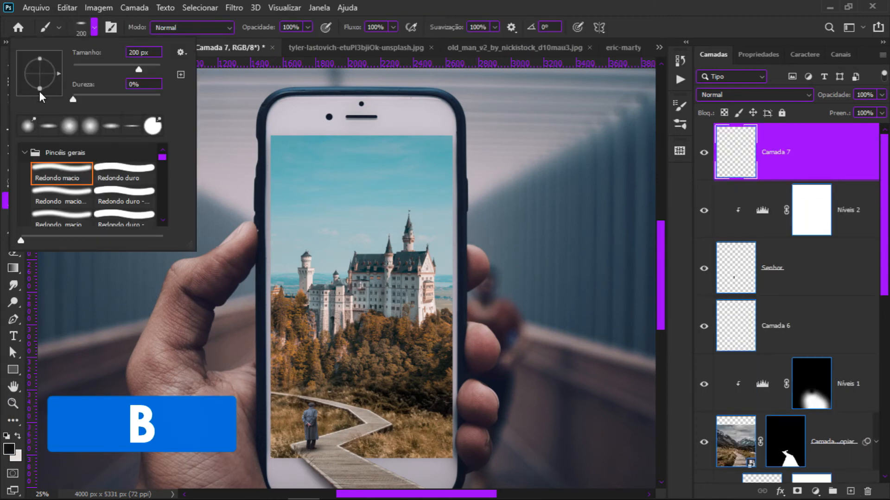
{"action": "left_click", "coordinate": [91, 27]}
{"action": "key", "text": "z"}
{"action": "left_click", "coordinate": [439, 264]}
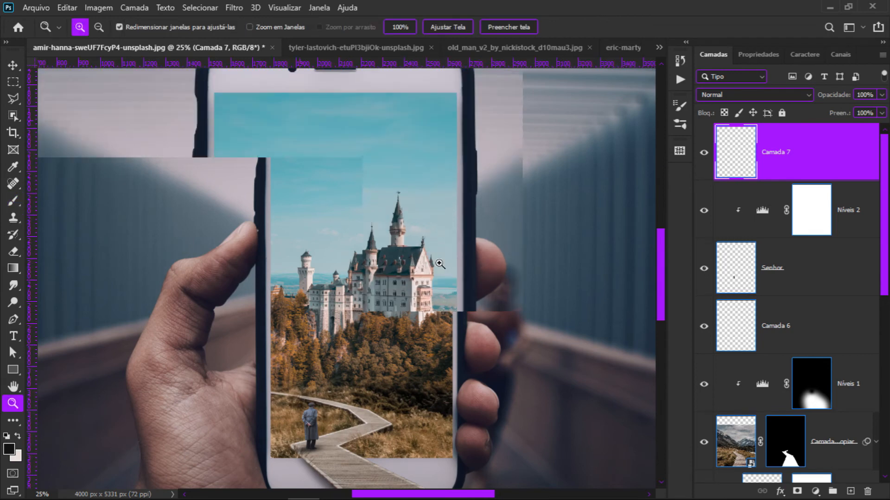
{"action": "left_click", "coordinate": [437, 267]}
{"action": "left_click", "coordinate": [438, 266]}
{"action": "key", "text": "b"}
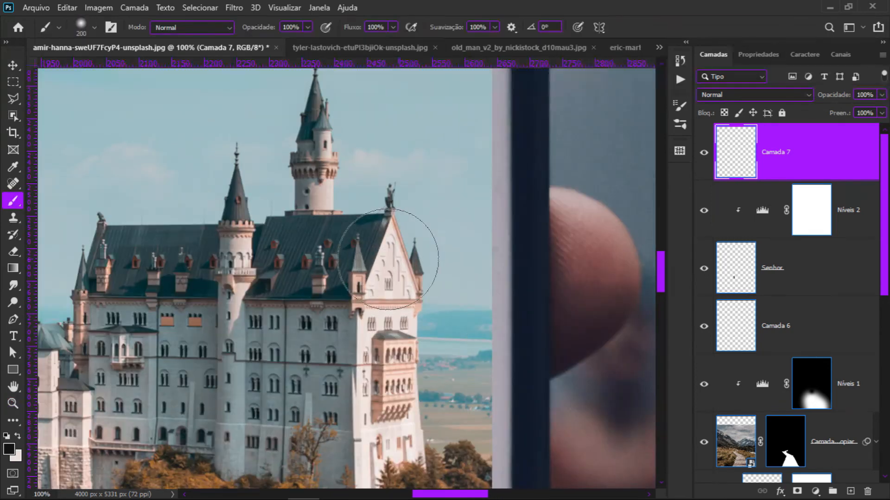
{"action": "left_click", "coordinate": [396, 226], "text": "alt"}
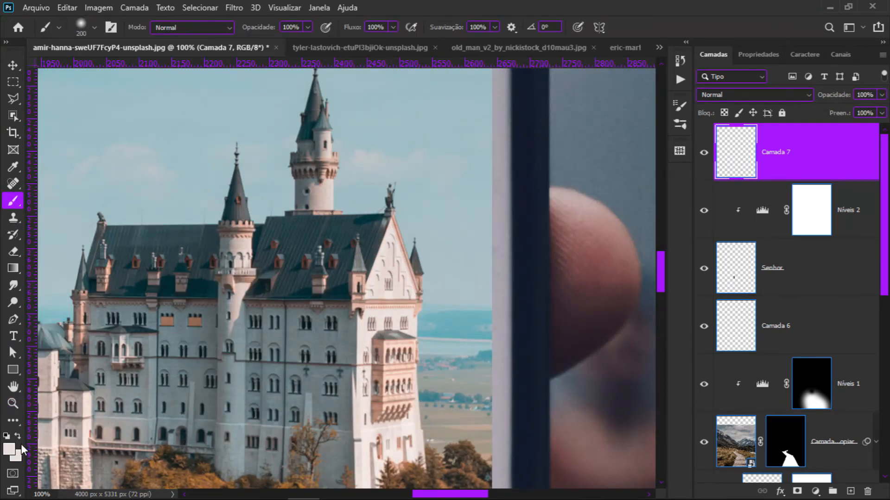
Paint a diagonal beam of light from the phone screen's upper-right corner across the castle with a soft brush of about 576 px.
{"action": "key", "text": "z"}
{"action": "left_click", "coordinate": [335, 264], "text": "alt"}
{"action": "left_click", "coordinate": [336, 264], "text": "alt"}
{"action": "left_click", "coordinate": [335, 264], "text": "alt"}
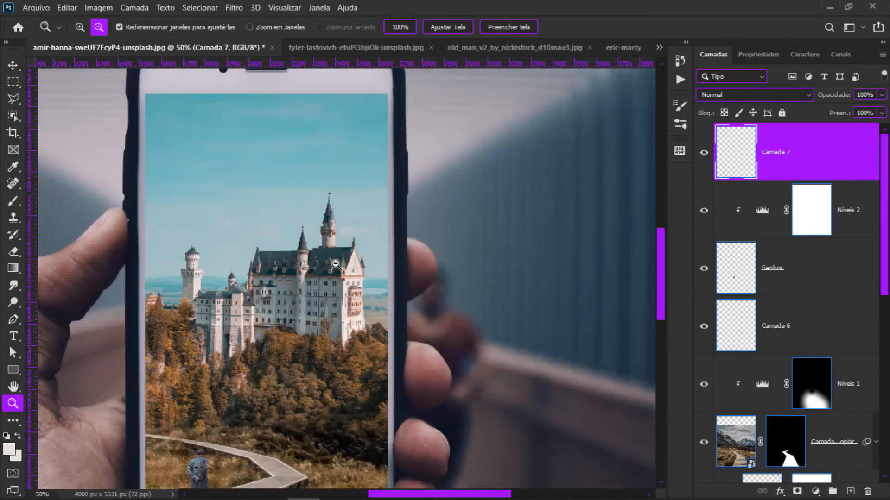
{"action": "left_click", "coordinate": [336, 264], "text": "alt"}
{"action": "key", "text": "b"}
{"action": "left_click_drag", "start_coordinate": [344, 260], "coordinate": [367, 259]}
{"action": "mouse_move", "coordinate": [345, 287]}
{"action": "left_mouse_down"}
{"action": "mouse_move", "coordinate": [367, 237]}
{"action": "mouse_move", "coordinate": [362, 243]}
{"action": "left_mouse_up"}
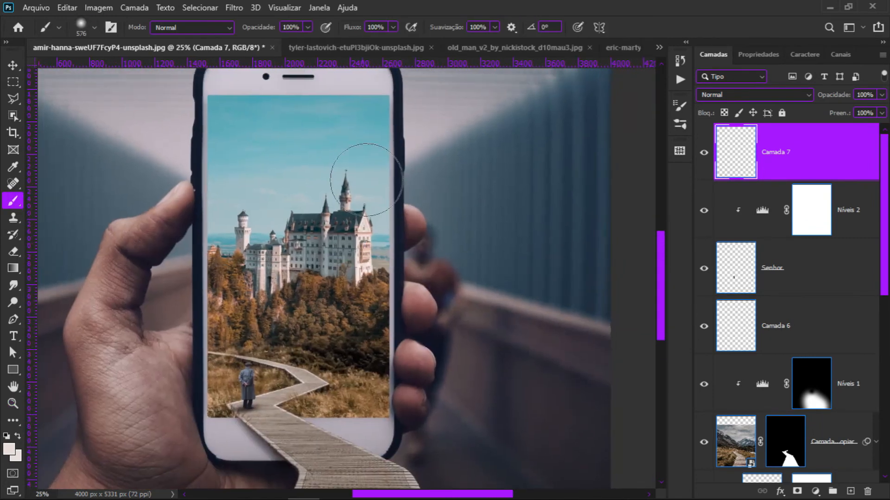
{"action": "left_click_drag", "start_coordinate": [377, 119], "coordinate": [241, 278]}
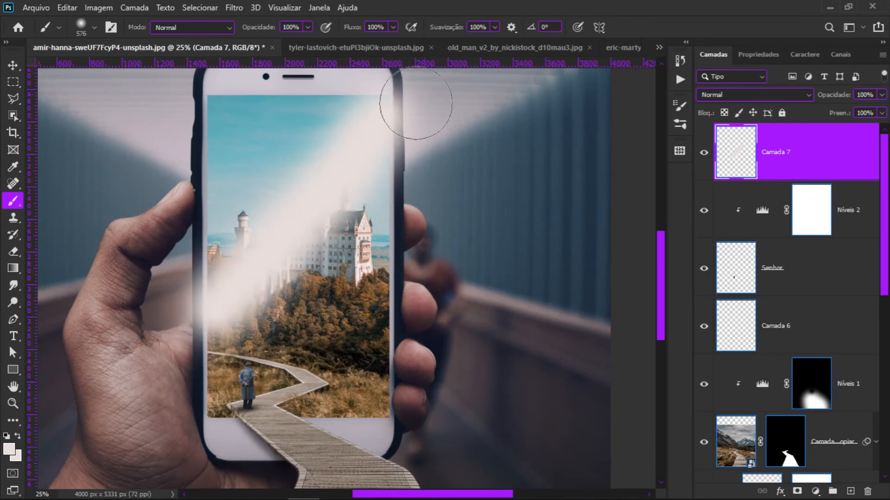
Reduce the light beam layer Camada 7 to about 37% opacity, clip it directly above Camada 5, and fine-tune its opacity.
{"action": "mouse_move", "coordinate": [846, 95]}
{"action": "left_mouse_down"}
{"action": "mouse_move", "coordinate": [822, 96]}
{"action": "mouse_move", "coordinate": [838, 99]}
{"action": "left_mouse_up"}
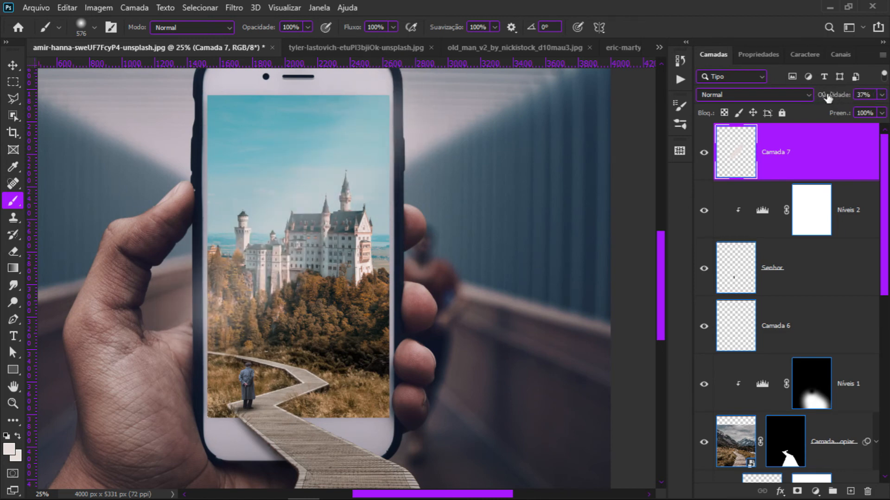
{"action": "scroll", "coordinate": [816, 139], "scroll_direction": "down", "scroll_amount": 1}
{"action": "scroll", "coordinate": [852, 180], "scroll_direction": "up", "scroll_amount": 1}
{"action": "left_click_drag", "start_coordinate": [854, 184], "coordinate": [808, 288]}
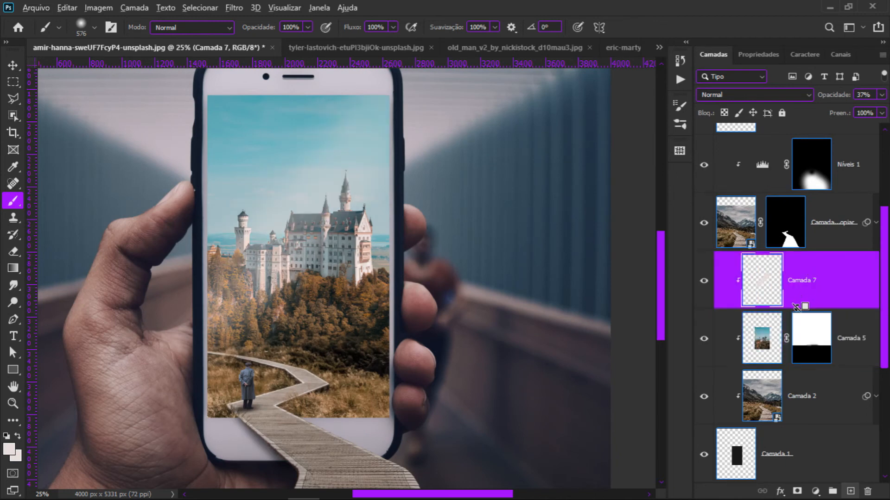
{"action": "key", "text": "z"}
{"action": "key", "text": "alt"}
{"action": "left_click", "coordinate": [349, 275], "text": "alt"}
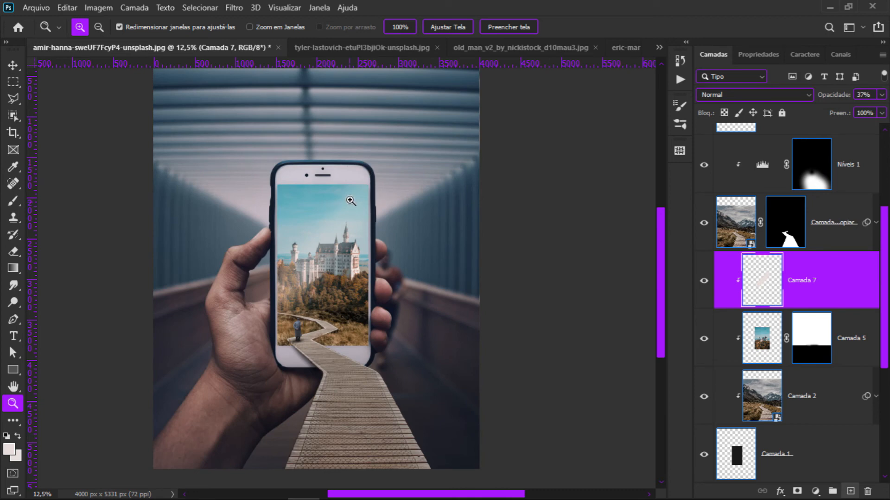
{"action": "left_click_drag", "start_coordinate": [834, 95], "coordinate": [834, 97]}
Add a Pesquisa de cores adjustment layer above Níveis 2 at the top of the layer stack.
{"action": "scroll", "coordinate": [848, 192], "scroll_direction": "up", "scroll_amount": 3}
{"action": "left_click", "coordinate": [866, 167]}
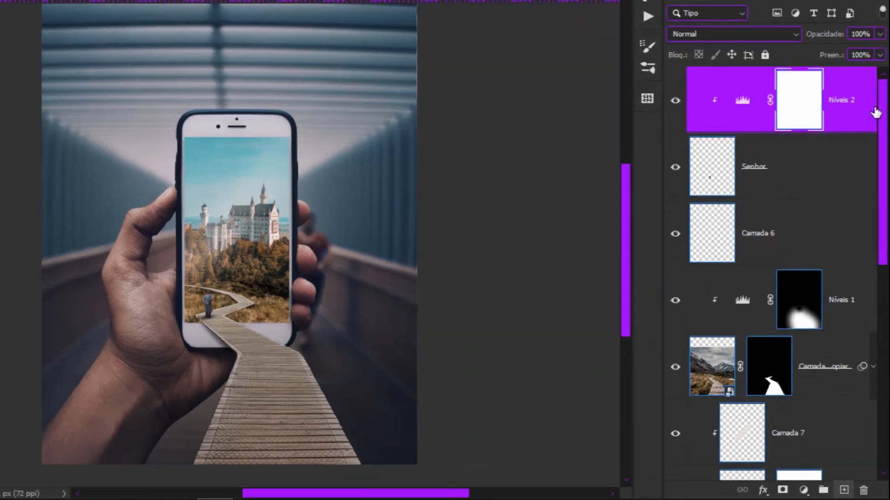
{"action": "left_click", "coordinate": [804, 490]}
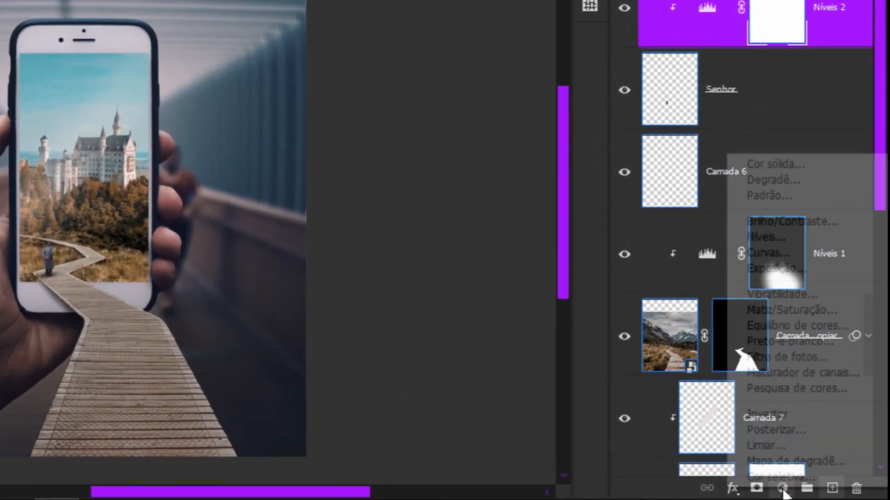
{"action": "left_click", "coordinate": [771, 387]}
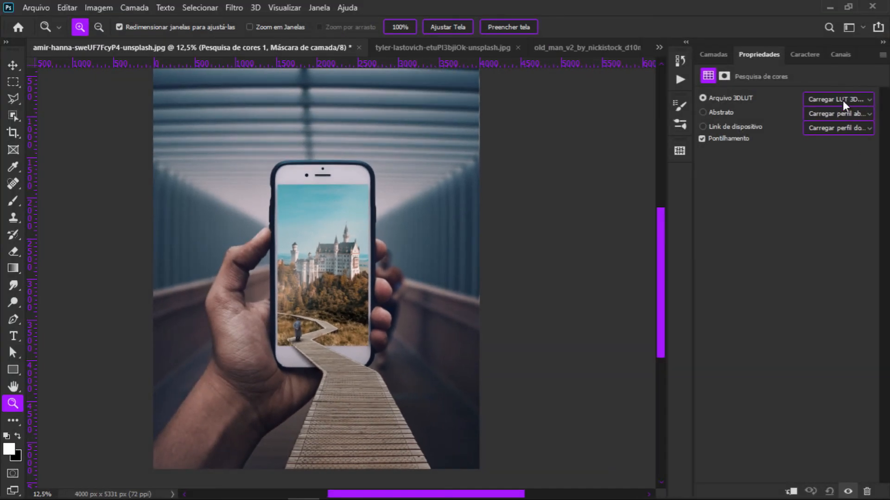
Try the 3DLUT presets from Candlelight.CUBE through FallColors.look on the colour lookup adjustment.
{"action": "left_click", "coordinate": [843, 100]}
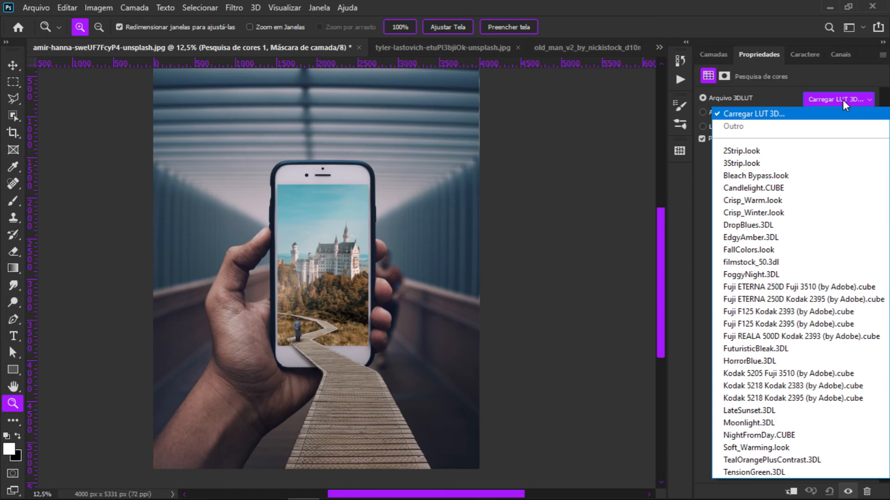
{"action": "left_click", "coordinate": [823, 198]}
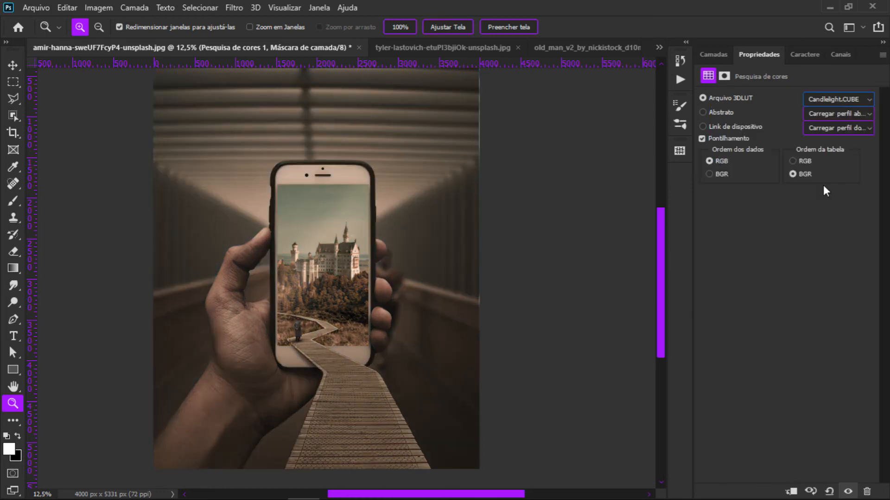
{"action": "key", "text": "Down"}
{"action": "key", "text": "Down"}
{"action": "key", "text": "Down"}
{"action": "key", "text": "Down"}
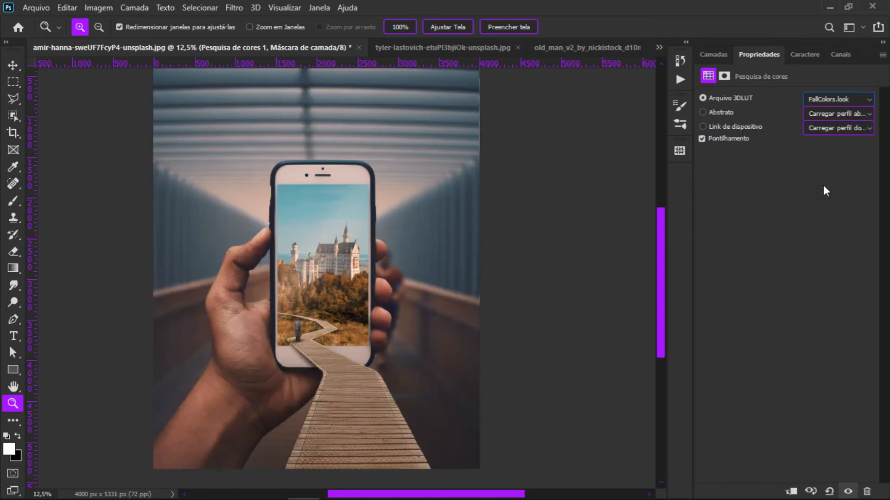
Apply the Fuji REALA 500D Kodak 2393 3DLUT to the colour lookup adjustment and lower that layer's opacity.
{"action": "left_click", "coordinate": [861, 98]}
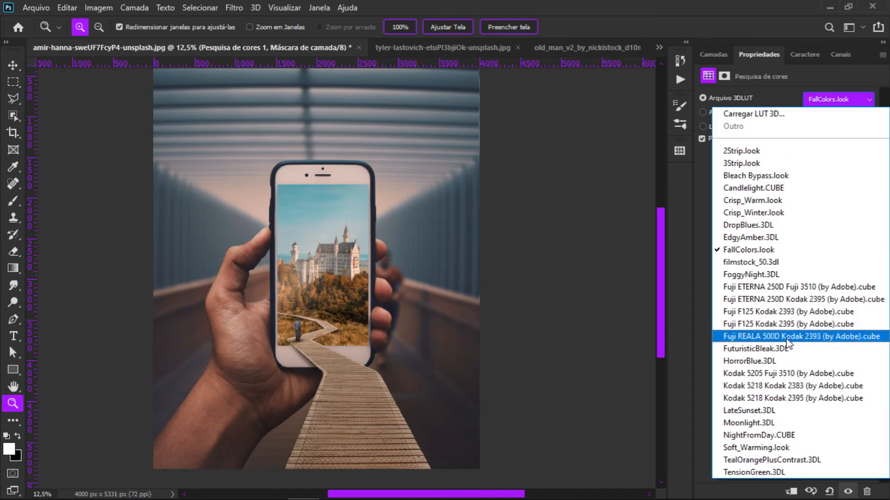
{"action": "left_click", "coordinate": [786, 337]}
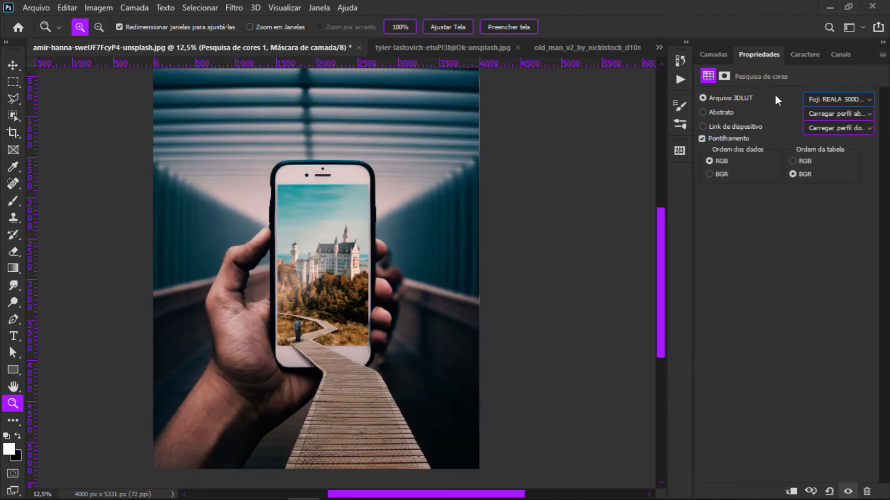
{"action": "left_click", "coordinate": [710, 55]}
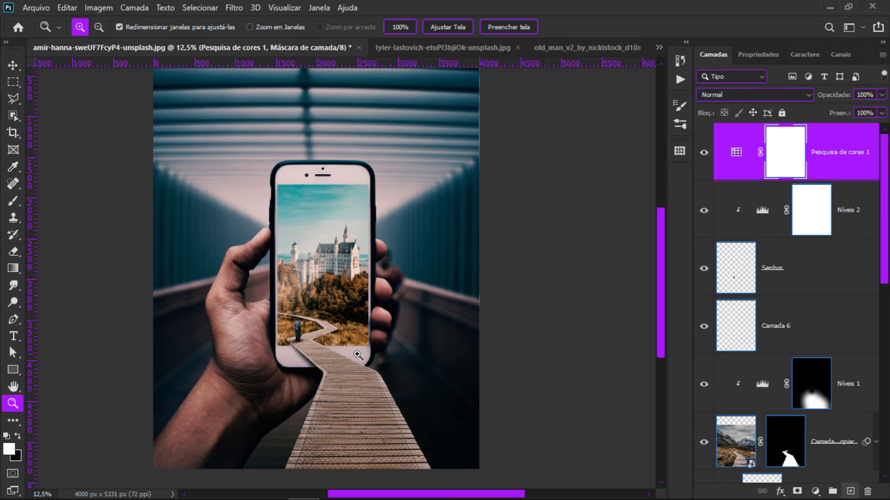
{"action": "left_click_drag", "start_coordinate": [832, 96], "coordinate": [829, 97]}
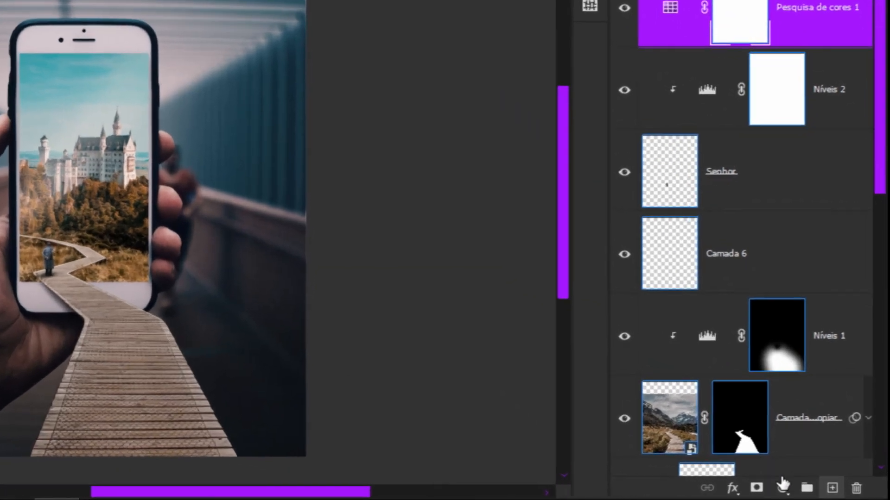
Add an Exposição adjustment layer on top with exposure +0,68, offset +0,0195 and gamma correction 0,82.
{"action": "left_click", "coordinate": [815, 491]}
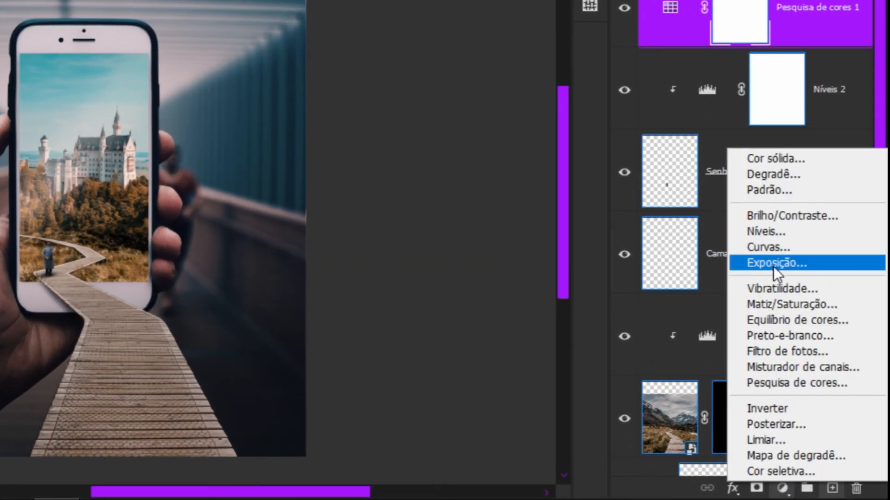
{"action": "left_click", "coordinate": [811, 262]}
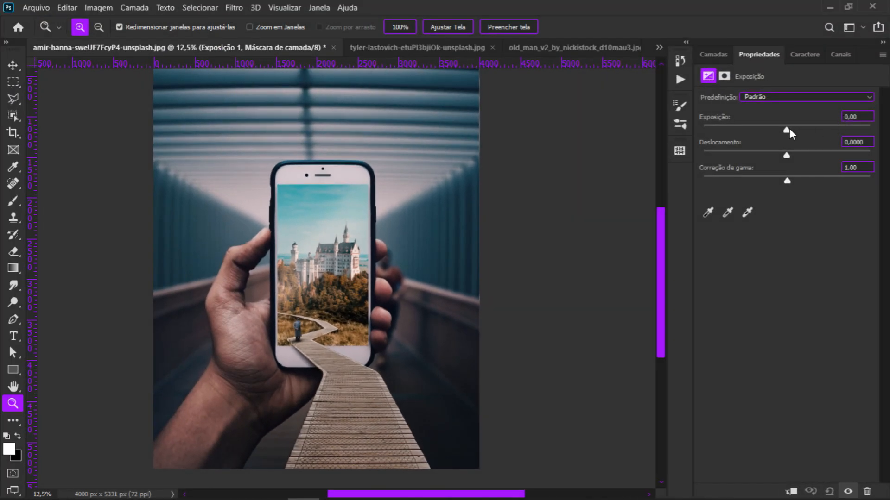
{"action": "left_click_drag", "start_coordinate": [789, 129], "coordinate": [790, 159]}
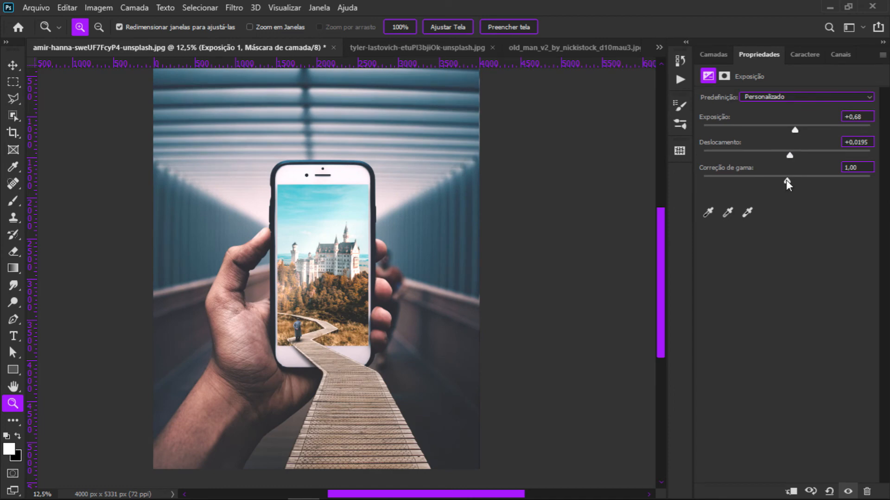
{"action": "left_click_drag", "start_coordinate": [785, 179], "coordinate": [791, 179]}
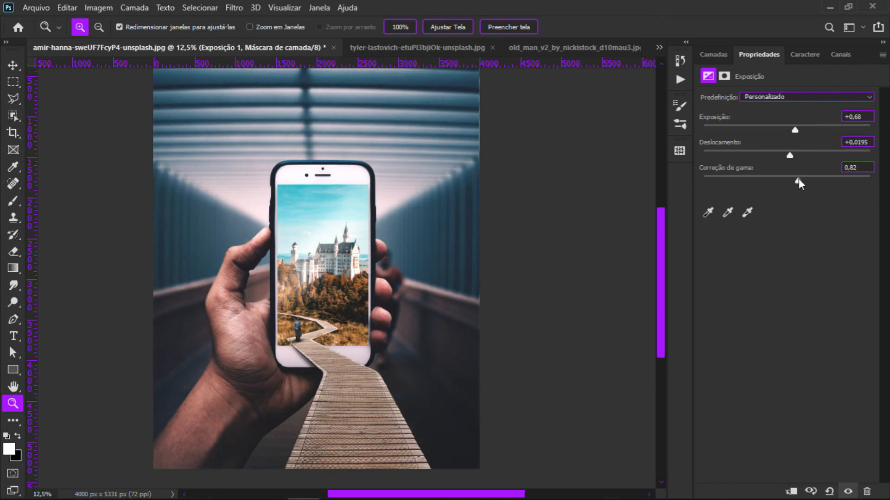
Lower the Exposição 1 layer's opacity to 30% and compare the image with that layer hidden and shown.
{"action": "left_click", "coordinate": [716, 55]}
{"action": "left_click_drag", "start_coordinate": [843, 94], "coordinate": [823, 99]}
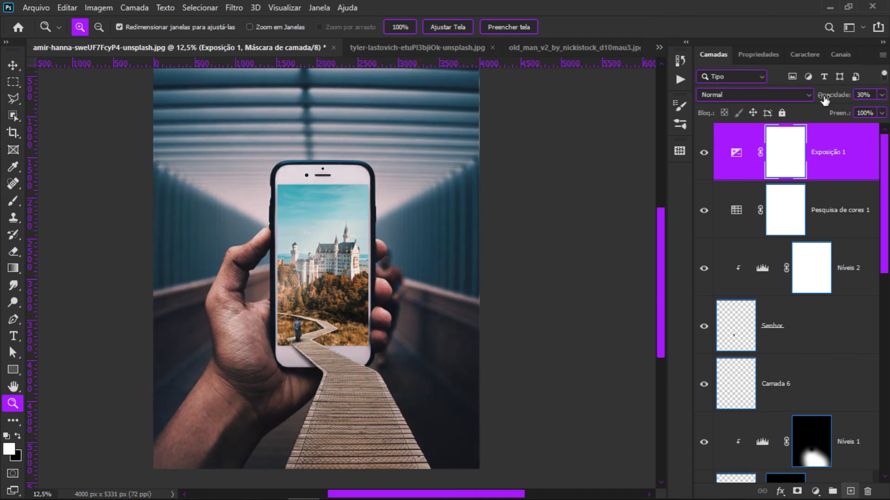
{"action": "left_click", "coordinate": [344, 280]}
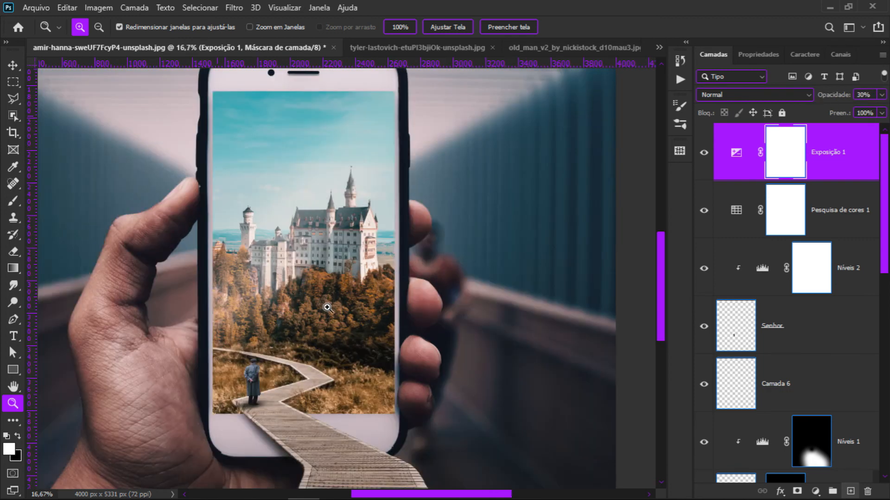
{"action": "left_click", "coordinate": [356, 260]}
{"action": "left_click", "coordinate": [364, 273], "text": "alt"}
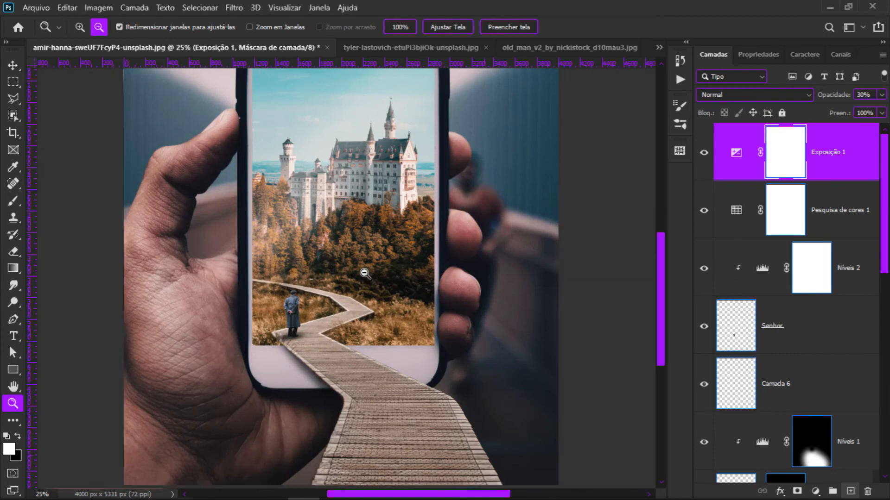
{"action": "left_click", "coordinate": [364, 273], "text": "alt"}
{"action": "left_click", "coordinate": [704, 152]}
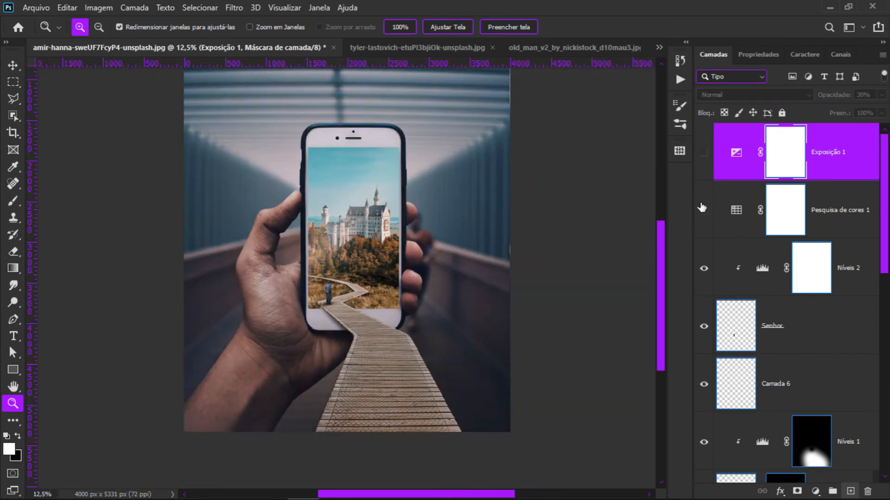
{"action": "left_click", "coordinate": [704, 153]}
{"action": "left_click_drag", "start_coordinate": [383, 202], "coordinate": [360, 236]}
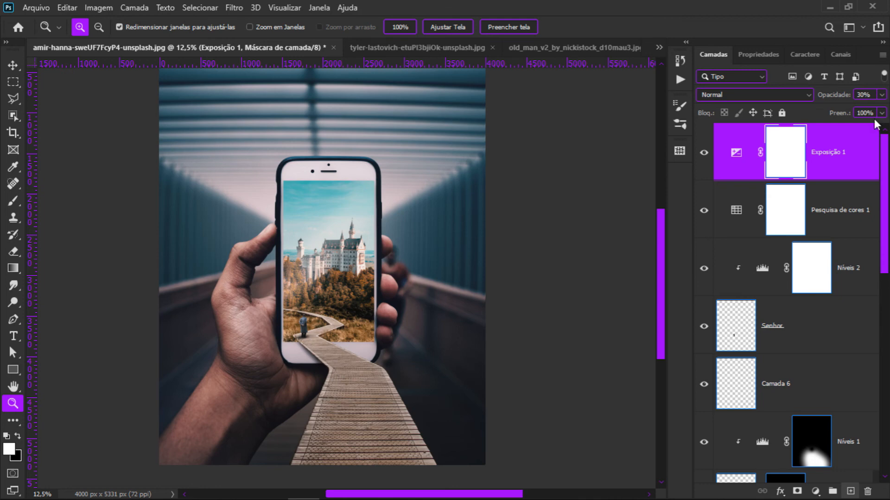
Stamp all visible layers into a new layer at the top of the stack and convert it to a smart object.
{"action": "key", "text": "ctrl+shift+alt+e"}
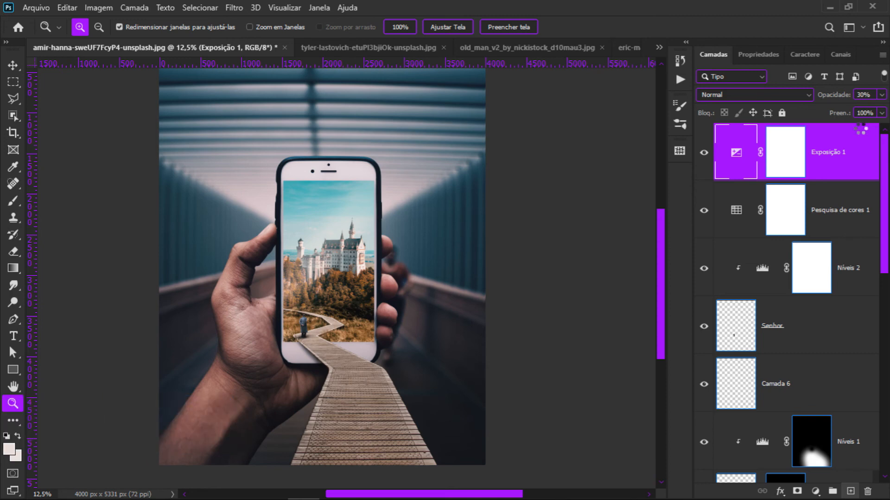
{"action": "right_click", "coordinate": [850, 141]}
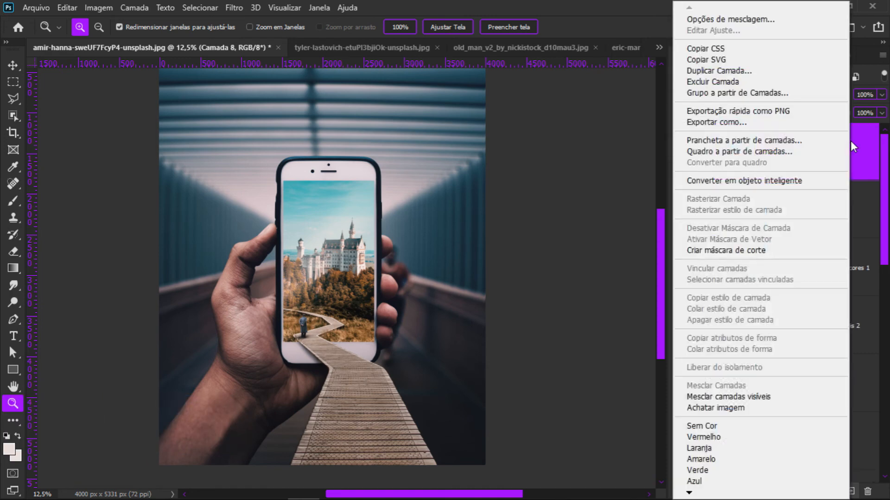
{"action": "left_click", "coordinate": [805, 190]}
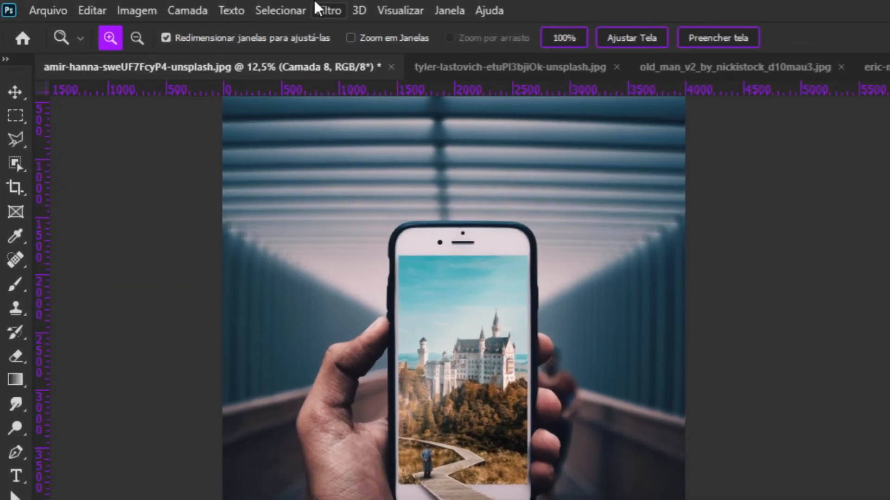
Start an Iris Blur on Camada 8, widen its ellipse to about the full image width around the phone, and pull the sharp zone inward.
{"action": "left_click", "coordinate": [277, 8]}
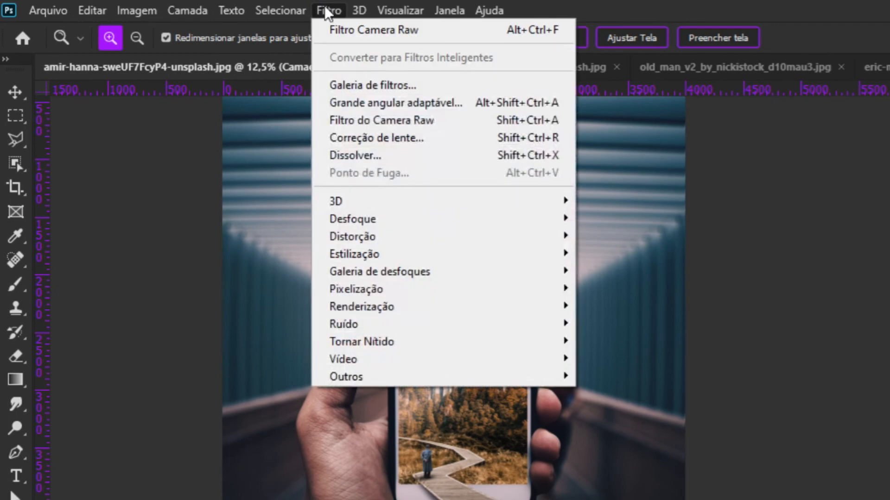
{"action": "mouse_move", "coordinate": [383, 274]}
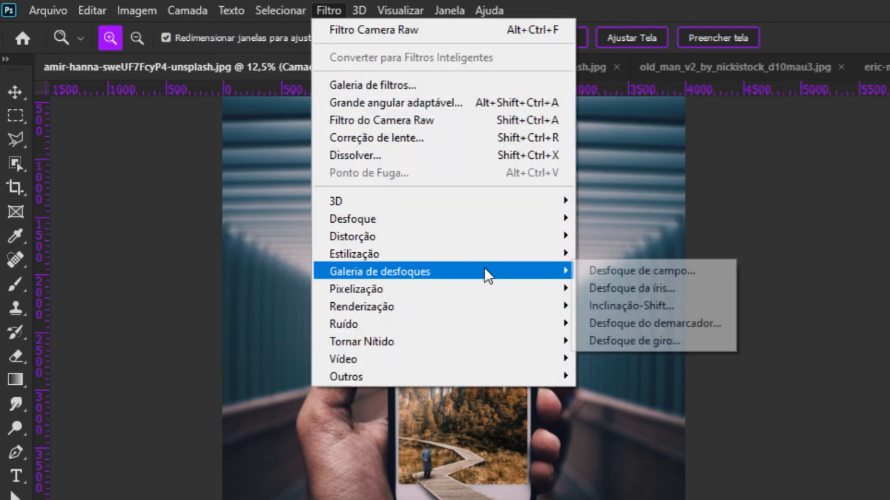
{"action": "left_click", "coordinate": [631, 288]}
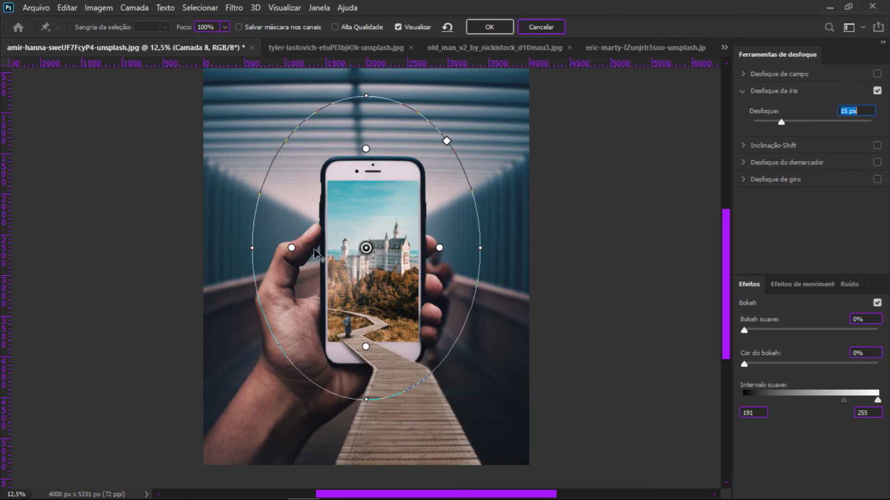
{"action": "scroll", "coordinate": [320, 260], "scroll_direction": "up", "scroll_amount": 2}
{"action": "scroll", "coordinate": [320, 260], "scroll_direction": "right", "scroll_amount": 1}
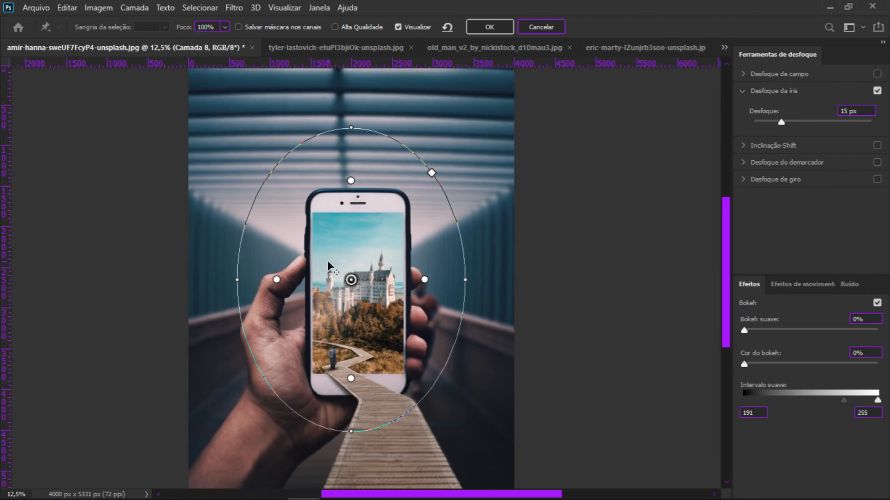
{"action": "left_click_drag", "start_coordinate": [467, 279], "coordinate": [532, 284]}
{"action": "left_click_drag", "start_coordinate": [348, 436], "coordinate": [348, 485]}
{"action": "left_click_drag", "start_coordinate": [465, 284], "coordinate": [426, 294]}
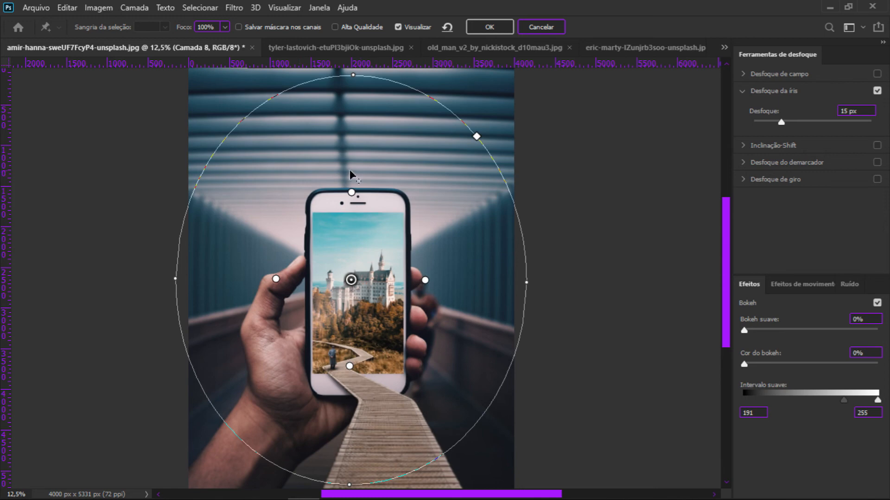
{"action": "left_click_drag", "start_coordinate": [425, 281], "coordinate": [359, 296]}
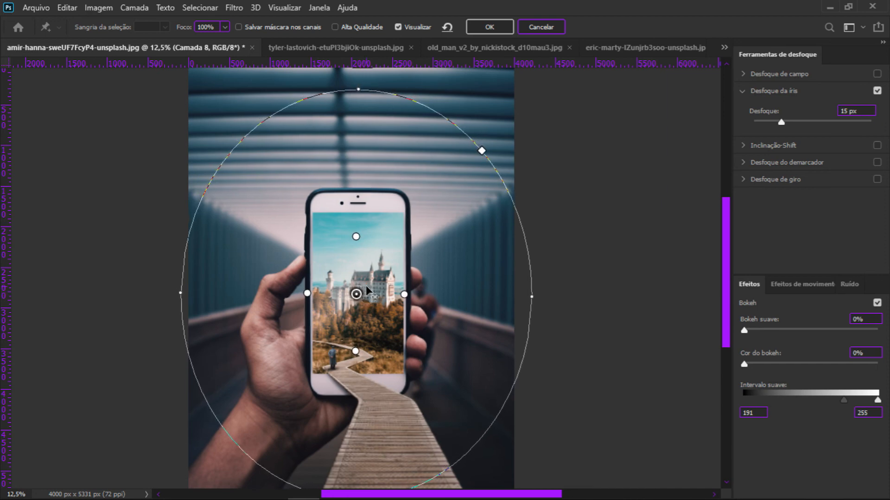
Set the iris blur amount to 24 px and apply the blur to Camada 8.
{"action": "scroll", "coordinate": [366, 294], "scroll_direction": "down", "scroll_amount": 2}
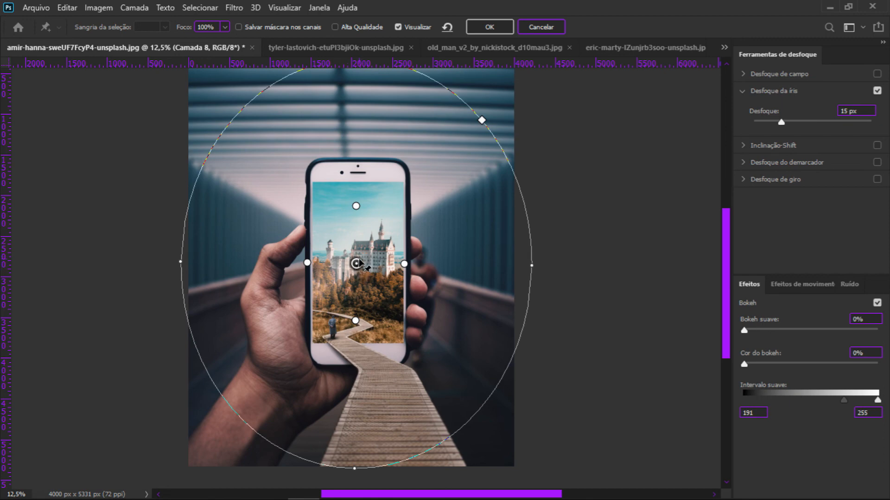
{"action": "scroll", "coordinate": [482, 148], "scroll_direction": "up", "scroll_amount": 3}
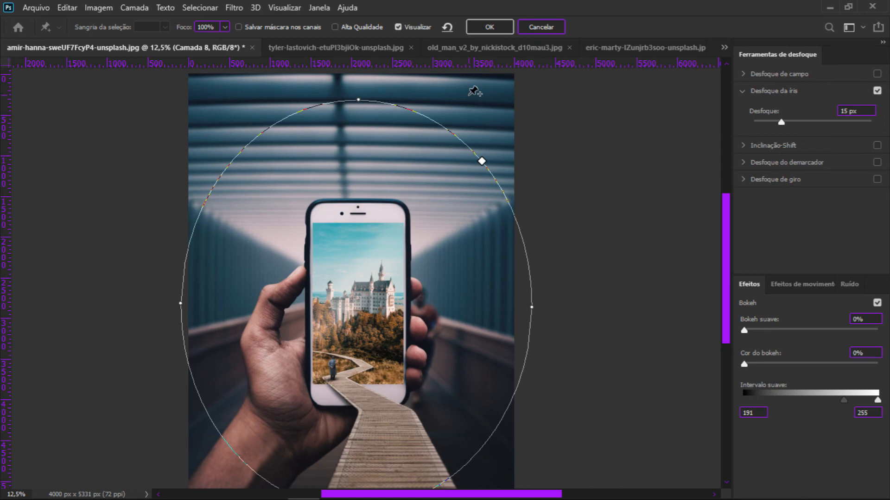
{"action": "scroll", "coordinate": [482, 149], "scroll_direction": "down", "scroll_amount": 3}
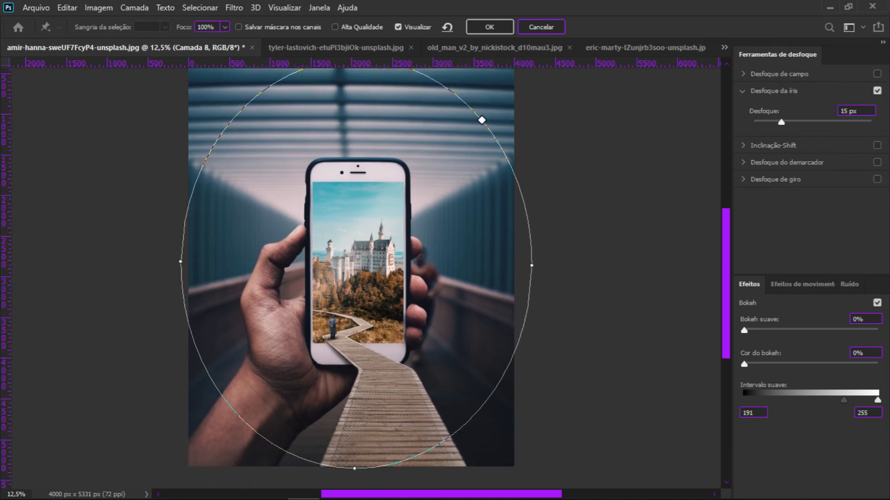
{"action": "left_click_drag", "start_coordinate": [782, 121], "coordinate": [789, 121]}
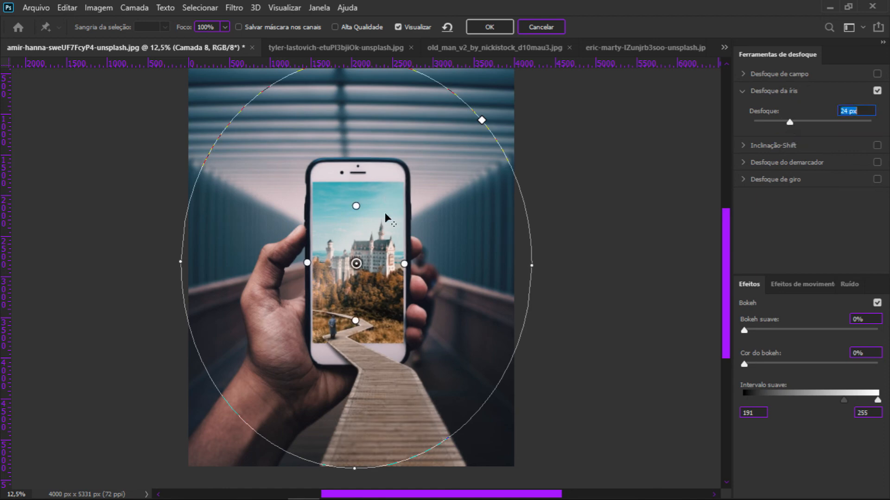
{"action": "left_click", "coordinate": [494, 26]}
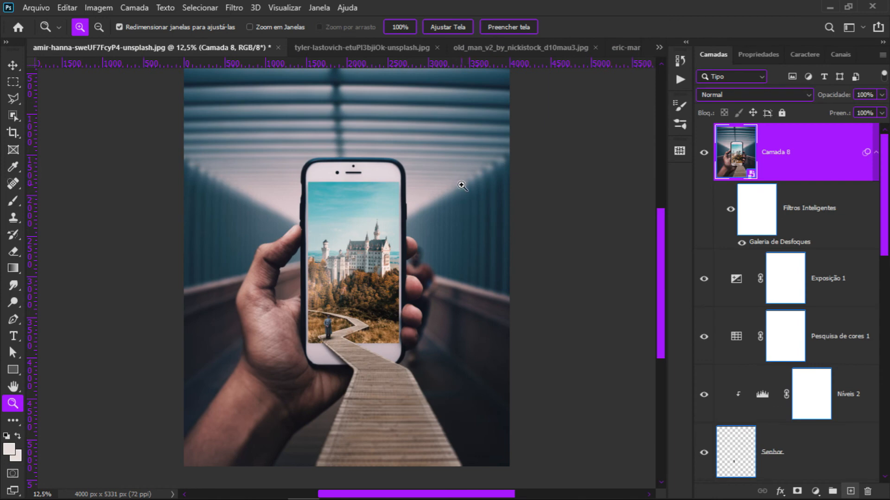
{"action": "scroll", "coordinate": [453, 200], "scroll_direction": "down", "scroll_amount": 1}
{"action": "scroll", "coordinate": [447, 244], "scroll_direction": "up", "scroll_amount": 1}
{"action": "scroll", "coordinate": [448, 244], "scroll_direction": "up", "scroll_amount": 1}
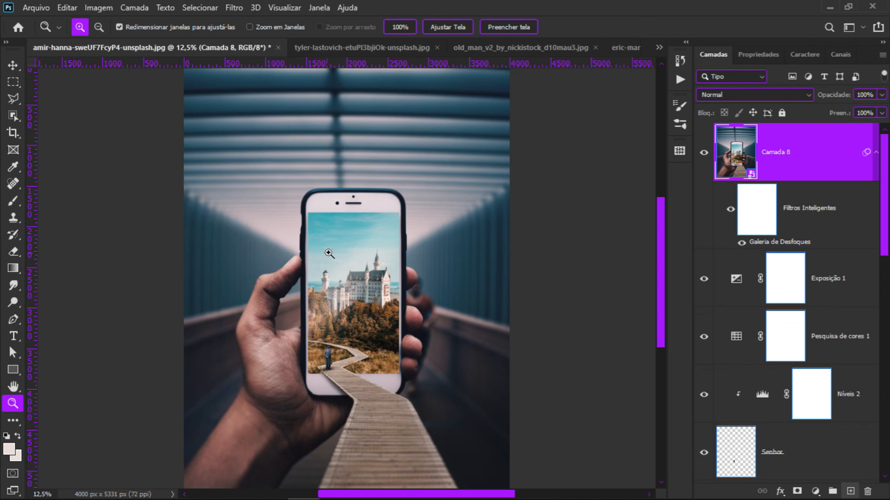
{"action": "left_click", "coordinate": [331, 254]}
{"action": "left_click_drag", "start_coordinate": [387, 284], "coordinate": [355, 211]}
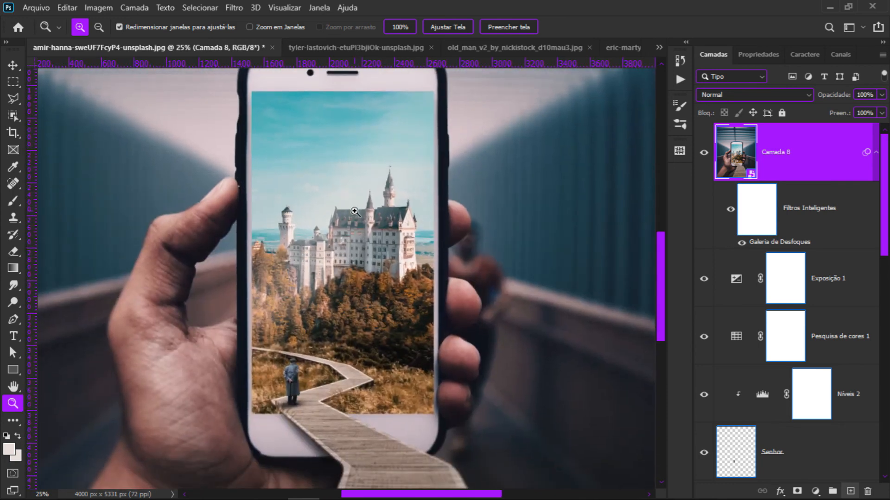